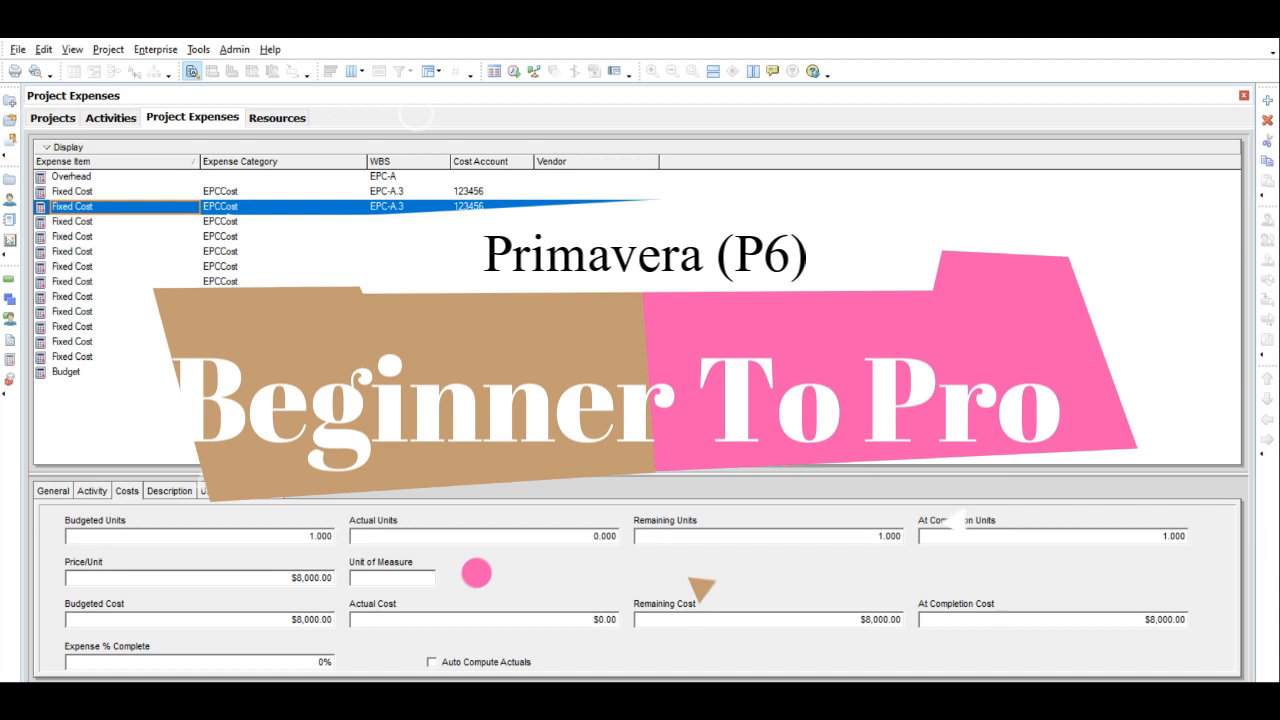
left_click(208, 117)
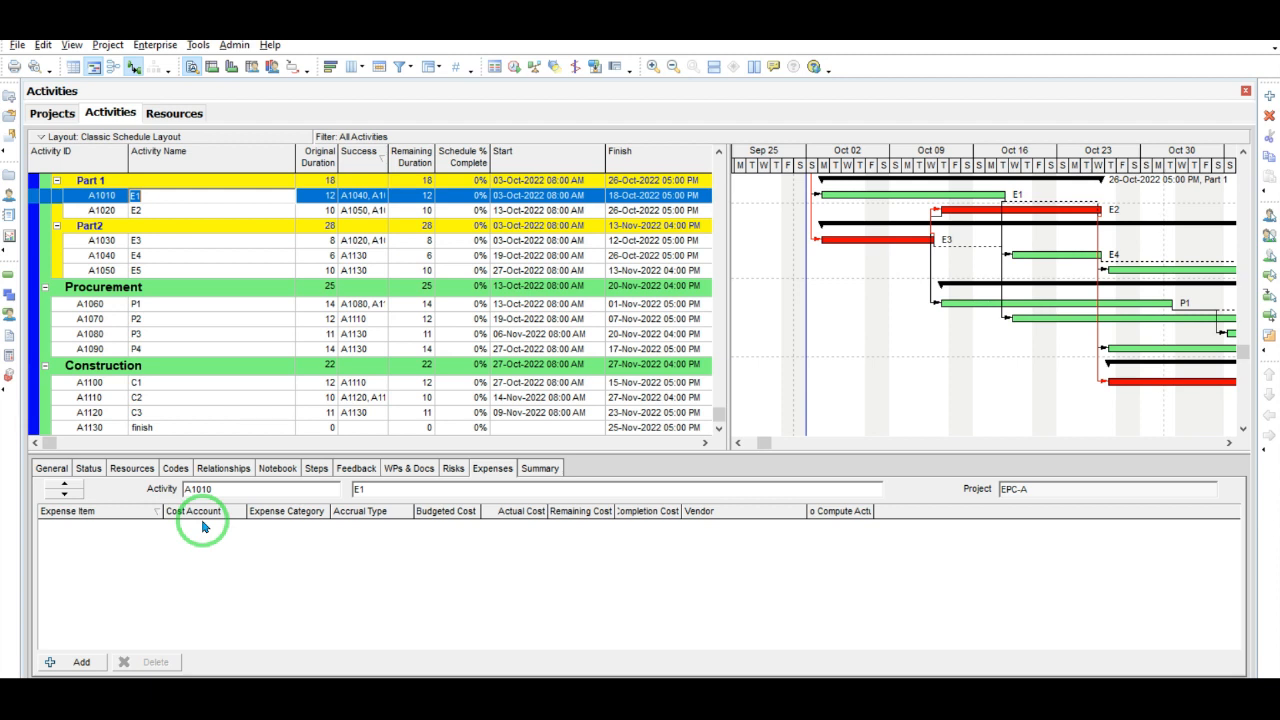
- Add a new cost account to the enterprise cost accounts and name it EPC-Cost Account
left_click(110, 46)
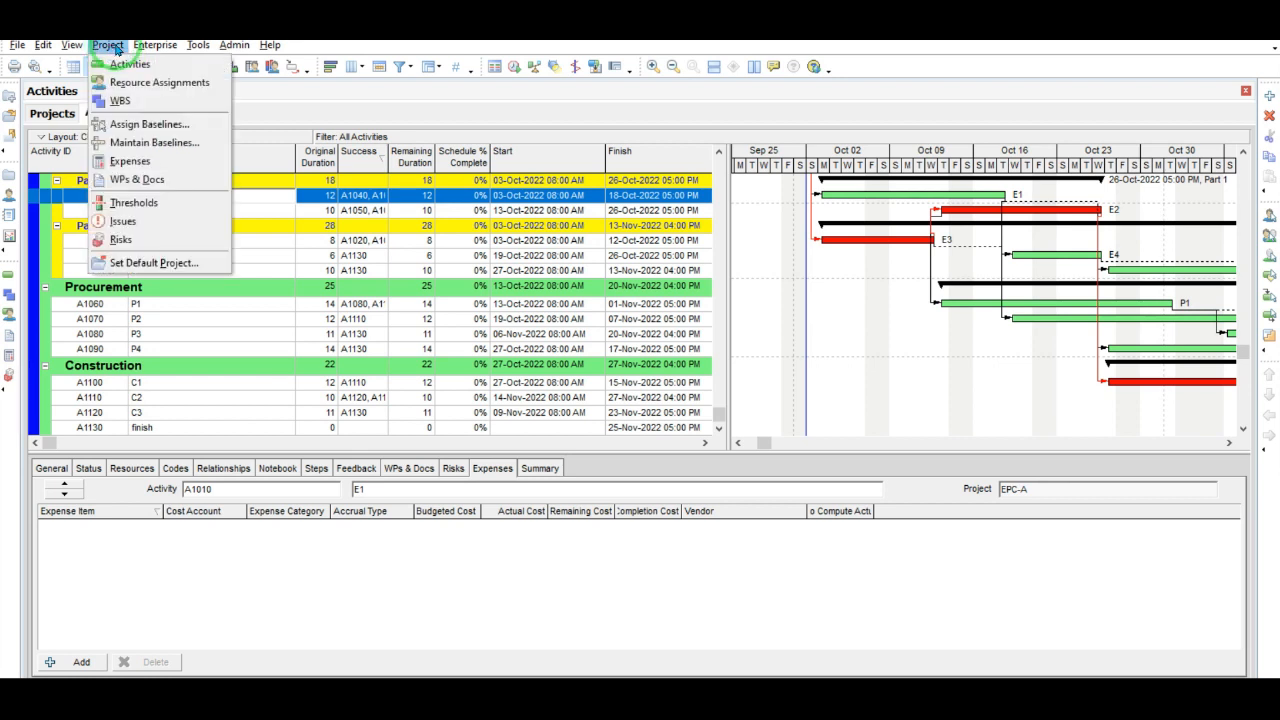
mouse_move(143, 47)
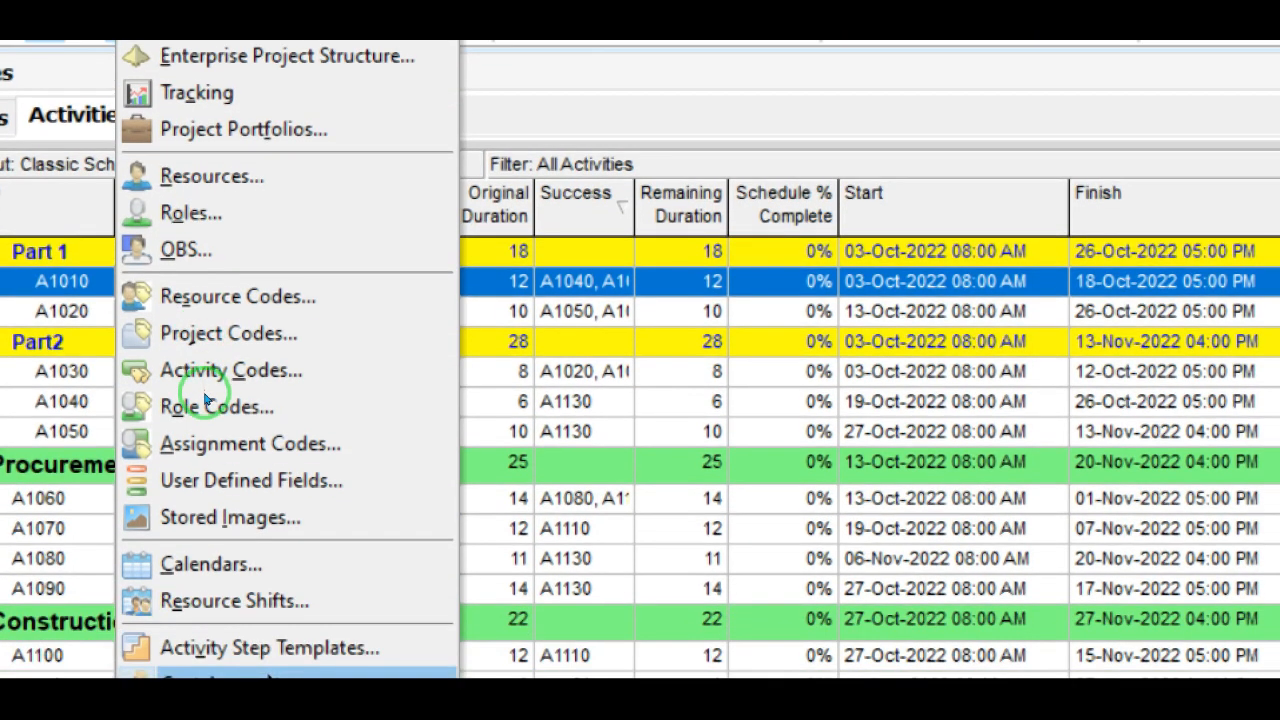
left_click(267, 679)
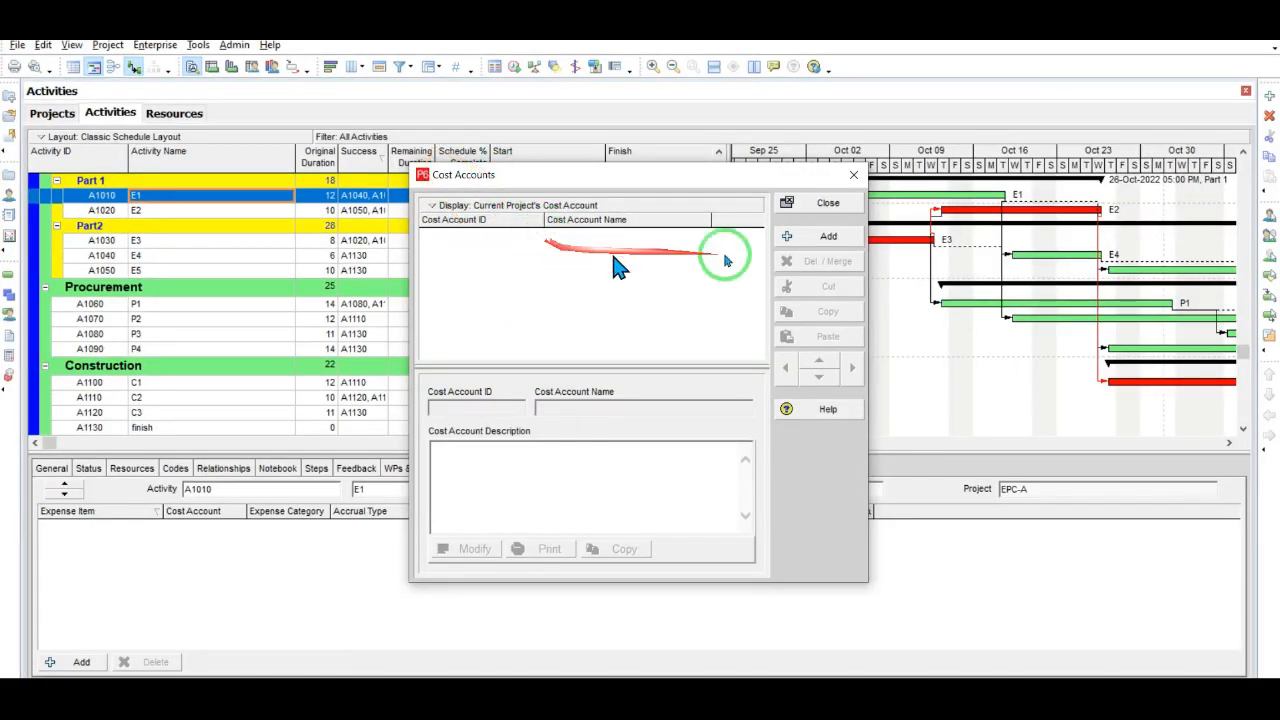
left_click(828, 236)
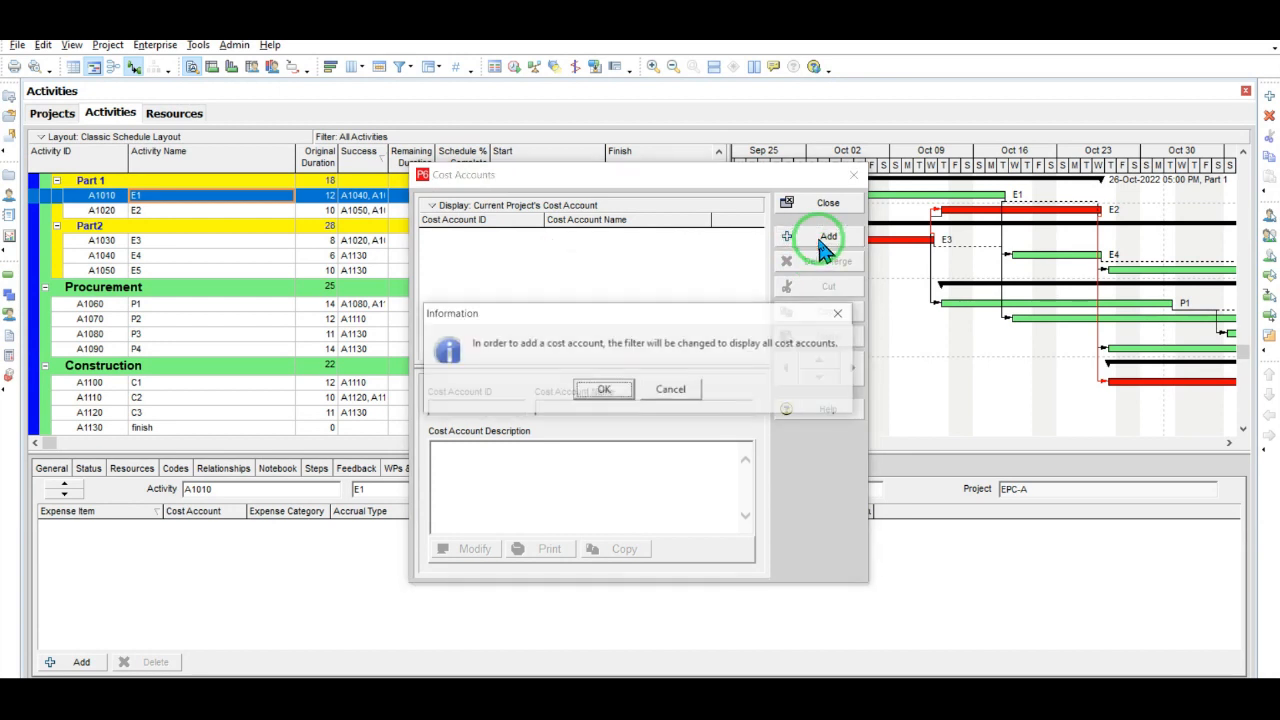
left_click(604, 391)
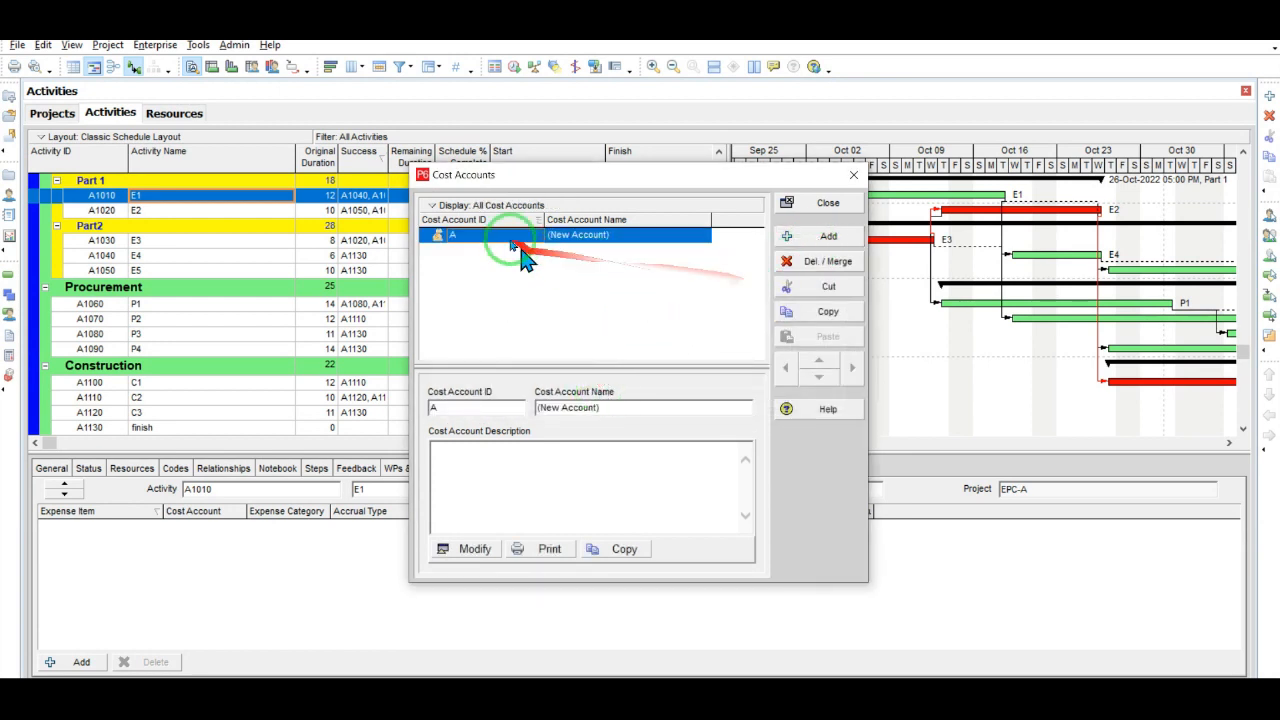
left_click(446, 234)
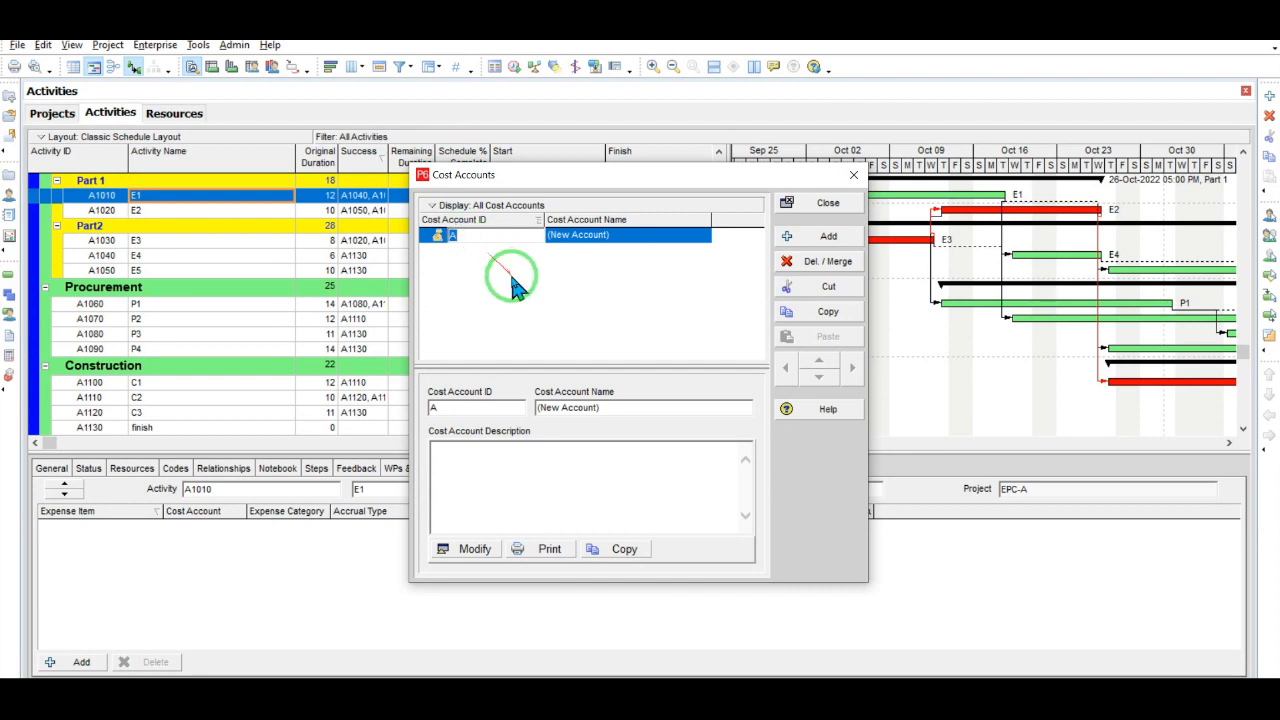
left_click(630, 238)
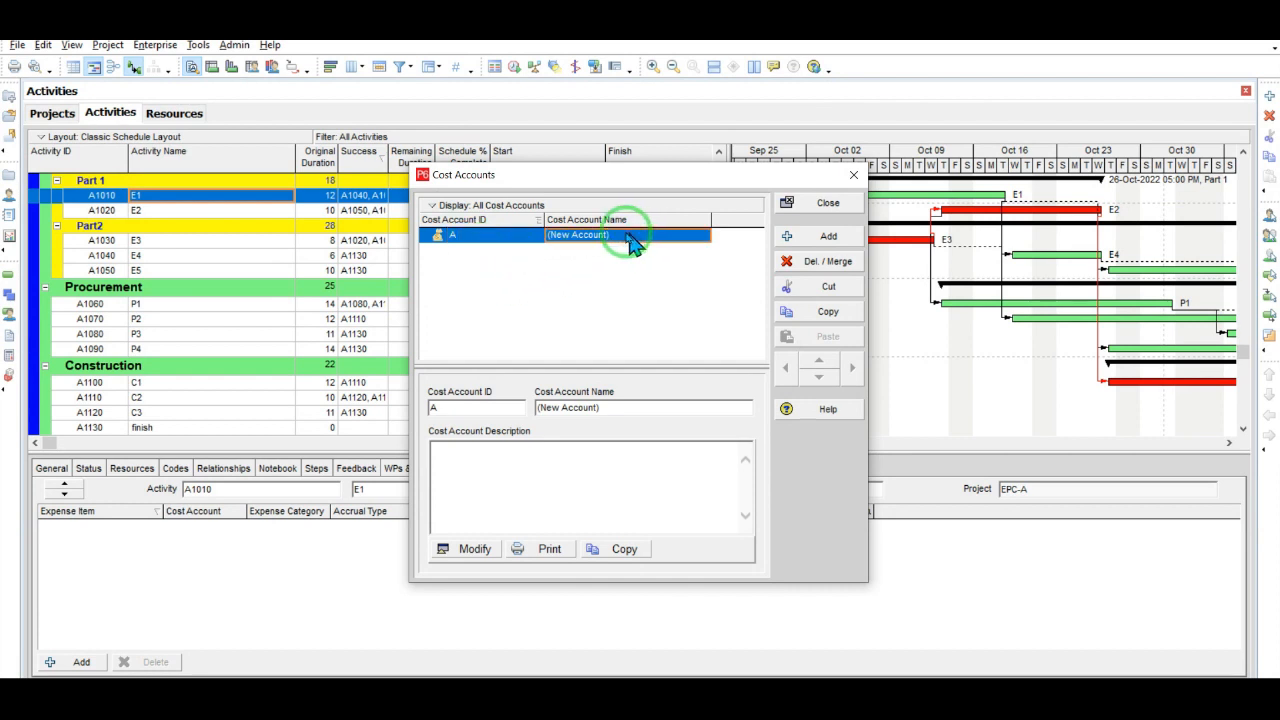
left_click(625, 233)
type("E")
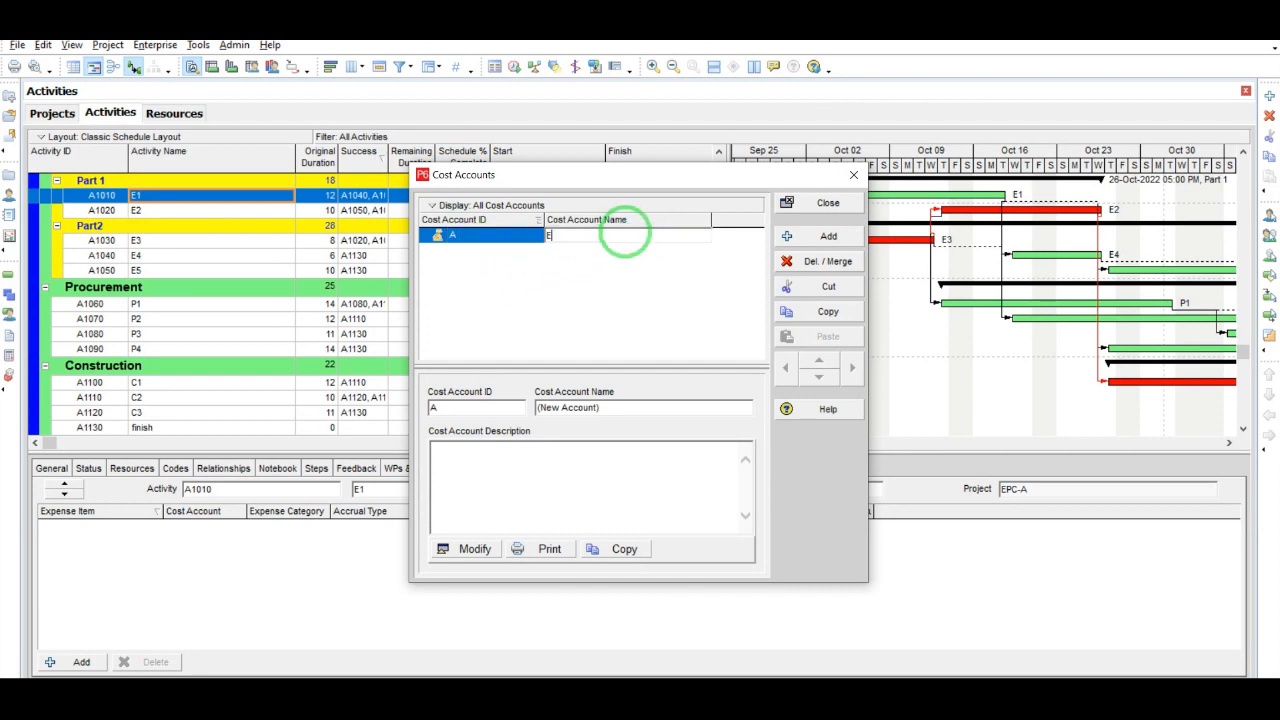
type("PC-Cost Account")
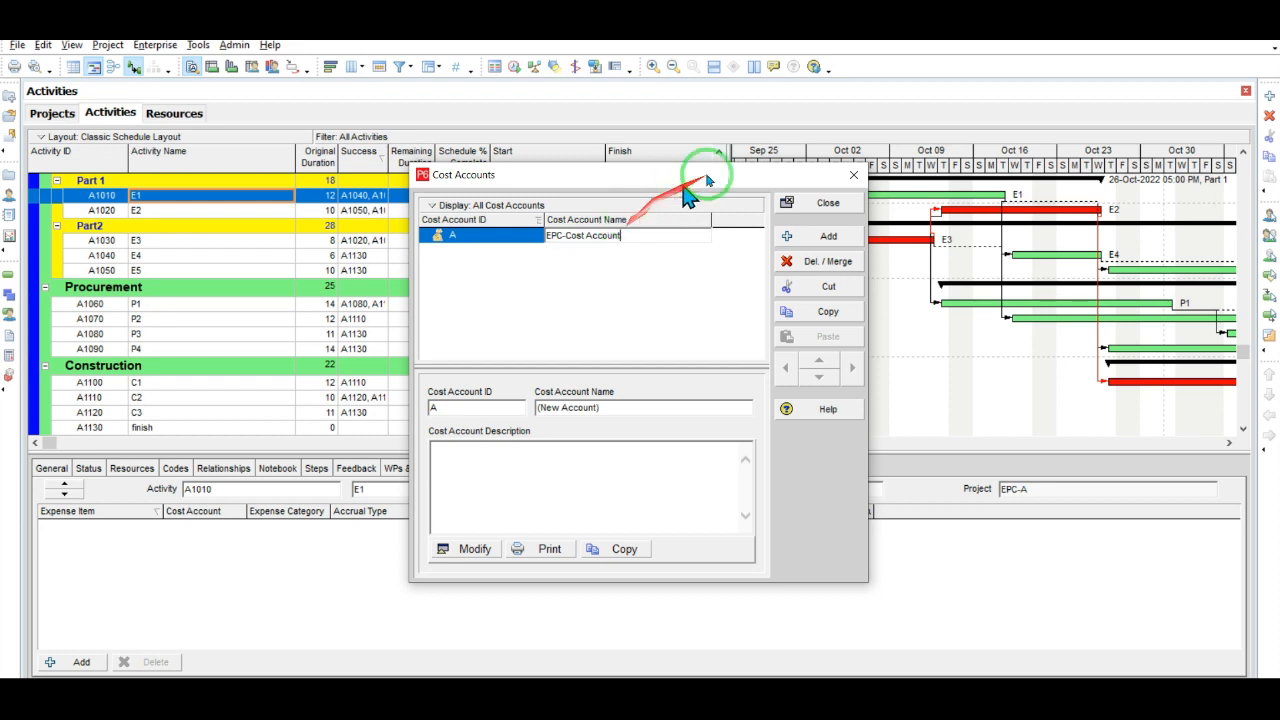
key("Return")
- Set the ID of EPC-Cost Account to 123456 and close the cost accounts dialog
left_click(459, 234)
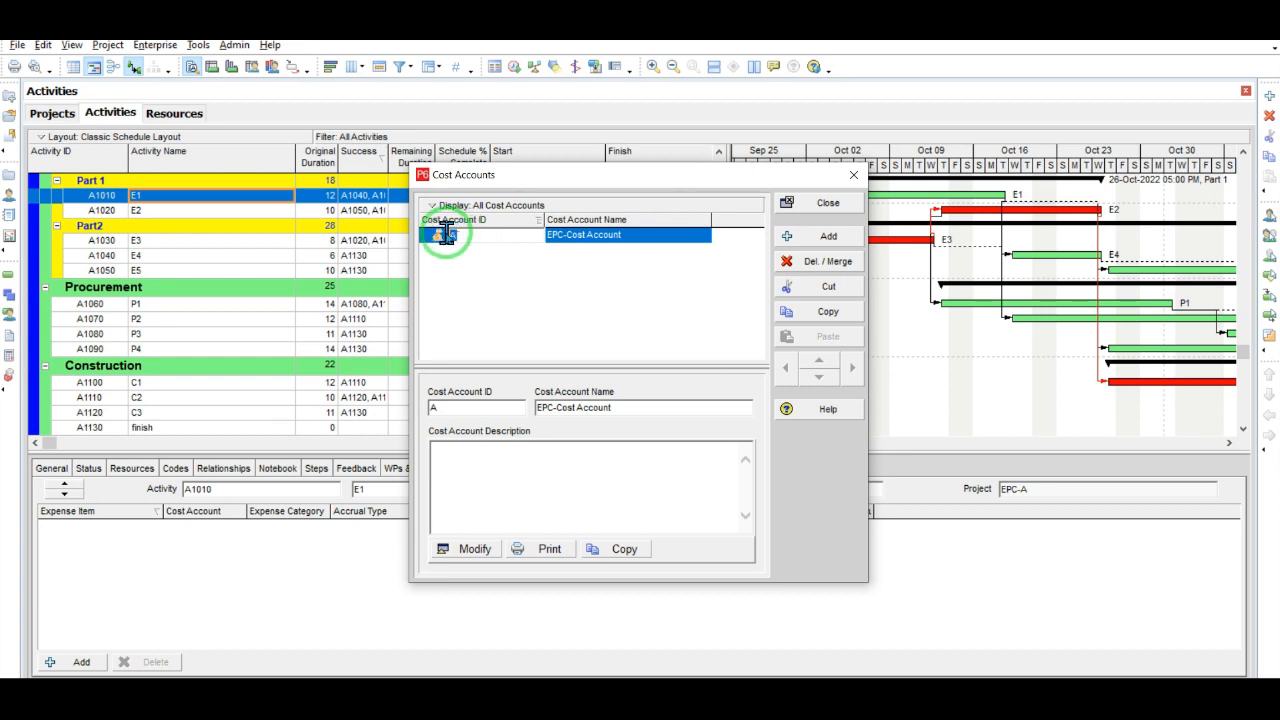
type("123456")
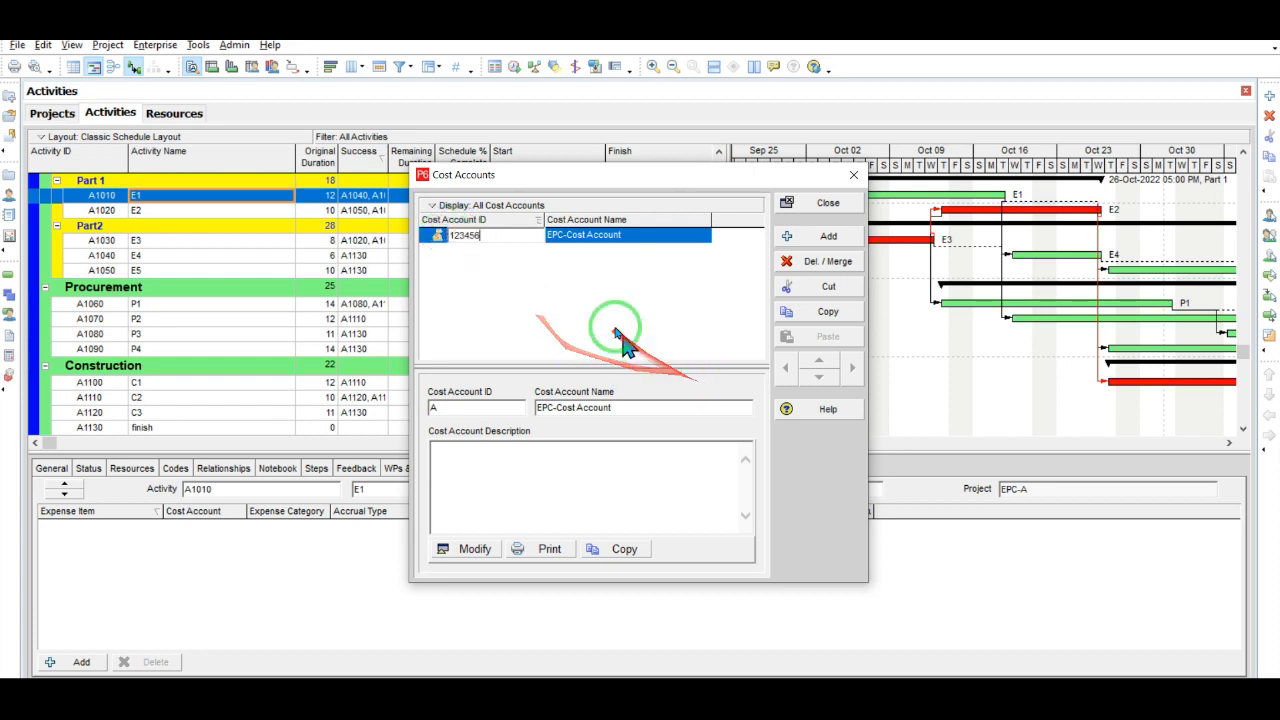
key("Return")
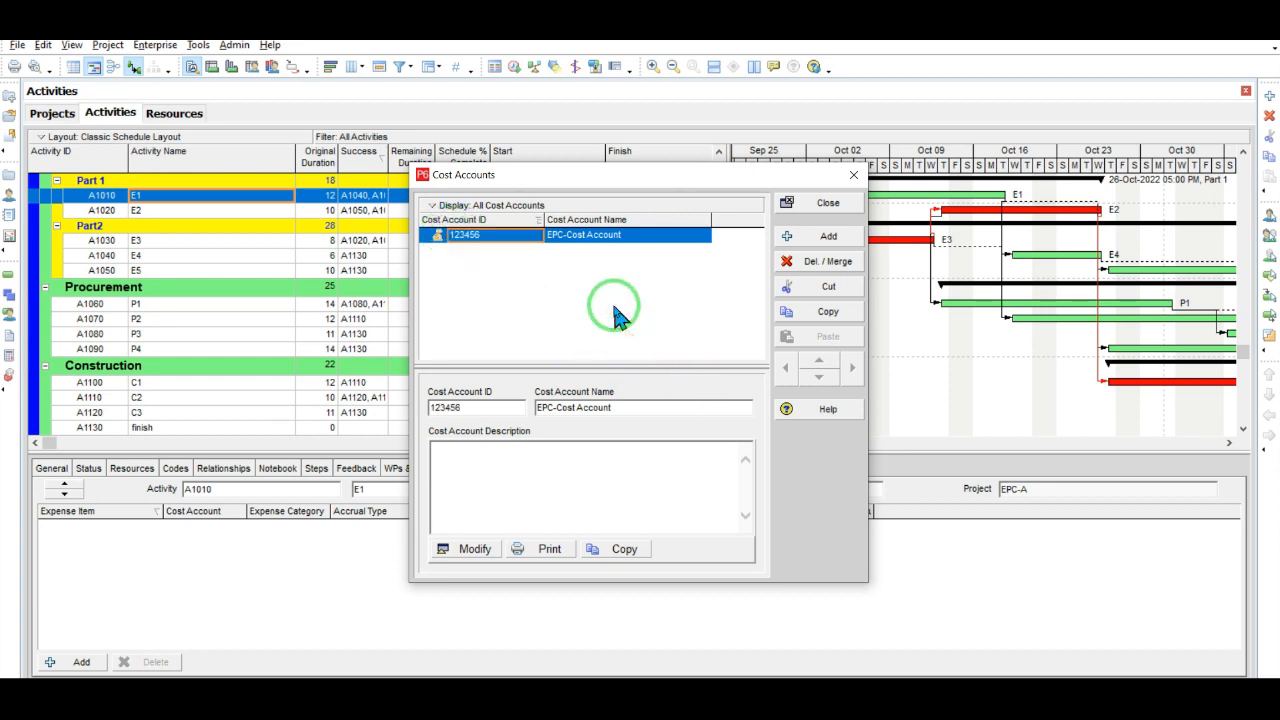
left_click(807, 208)
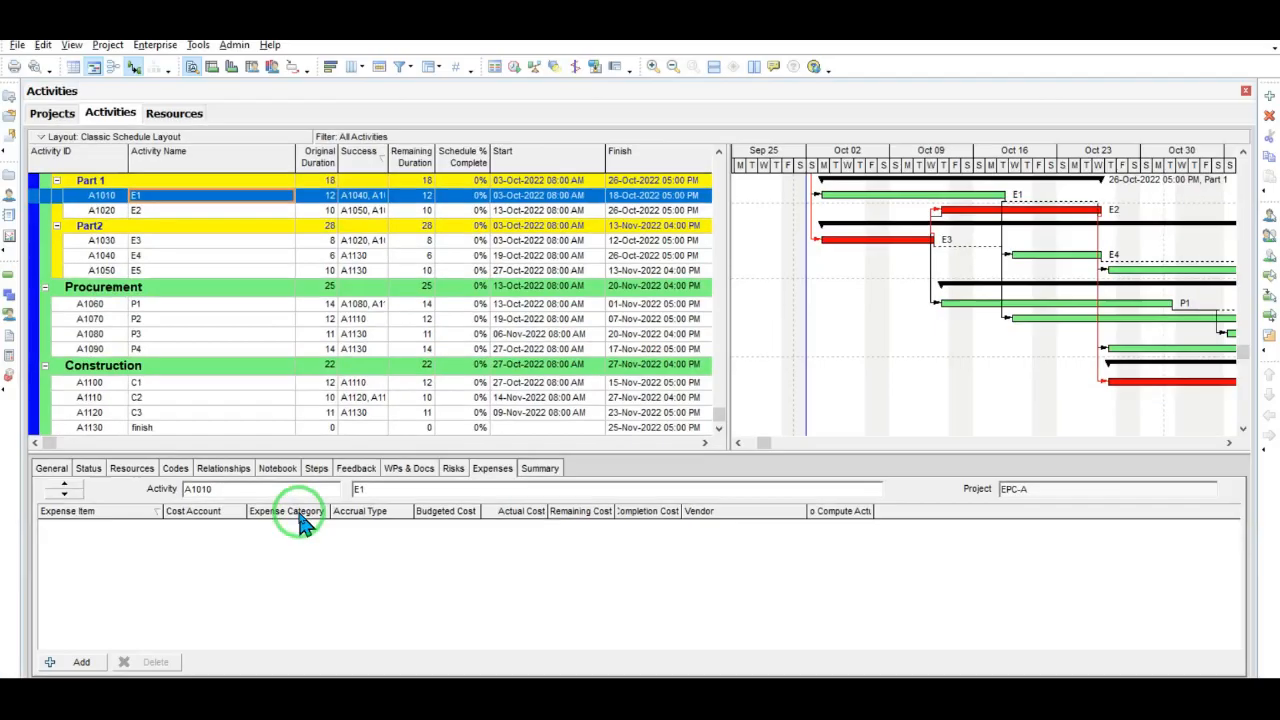
- Add an expense category named EPCCost to the admin categories and close the dialog
left_click(234, 45)
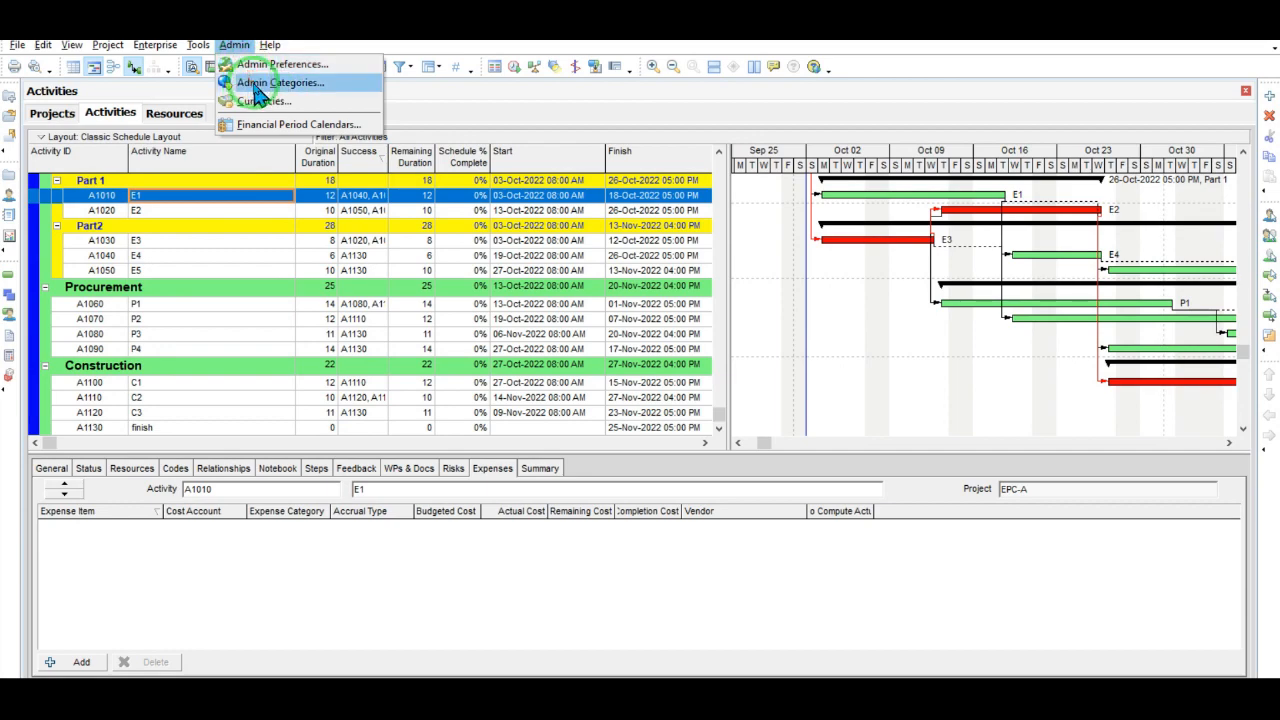
left_click(255, 86)
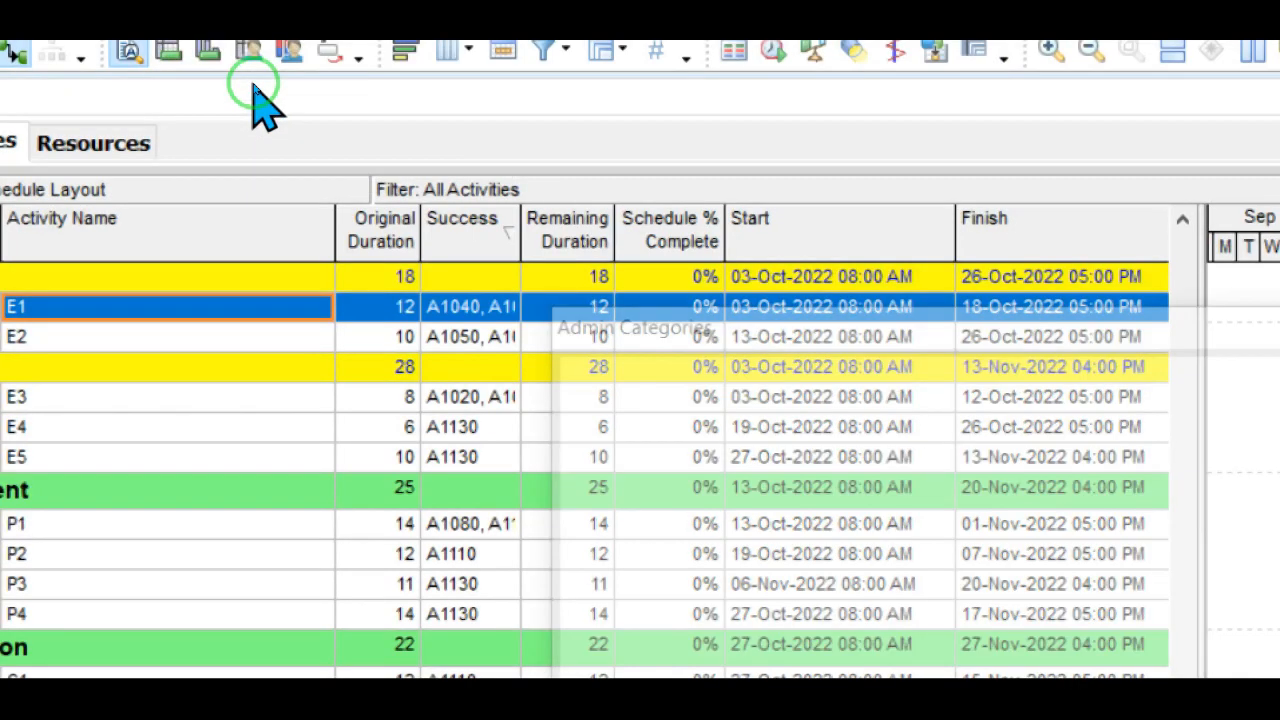
left_click(636, 458)
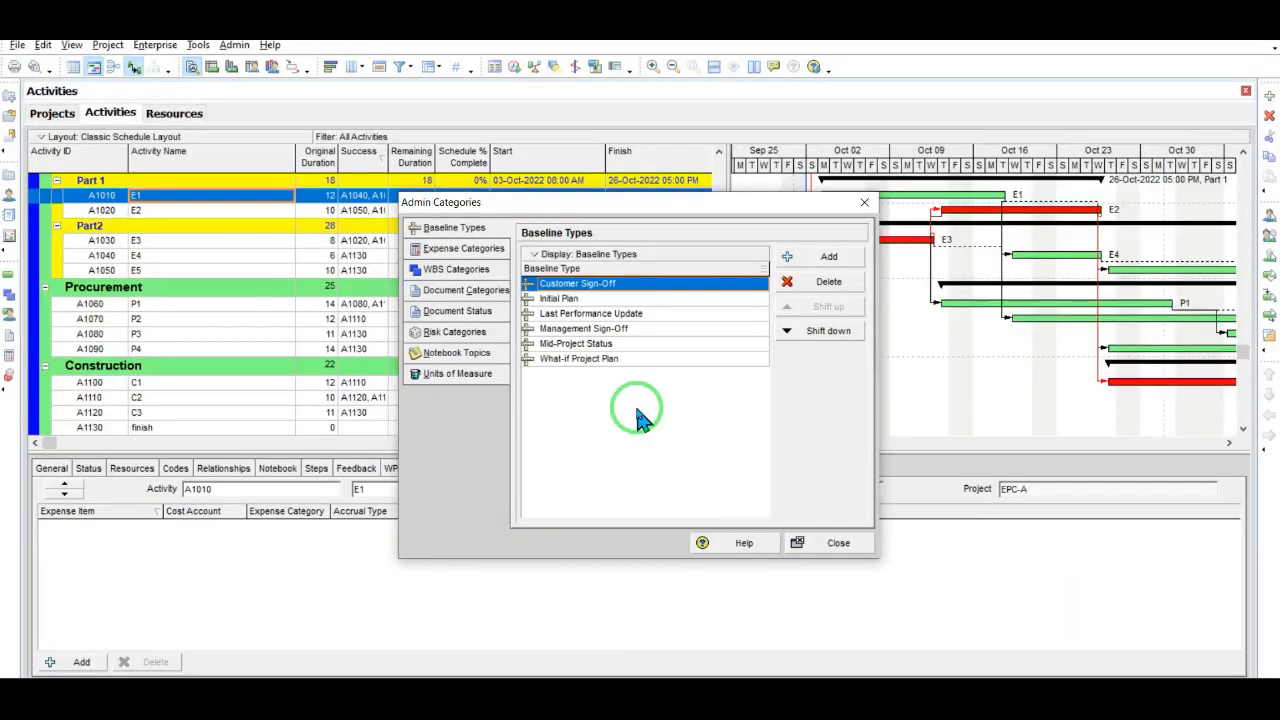
left_click(492, 252)
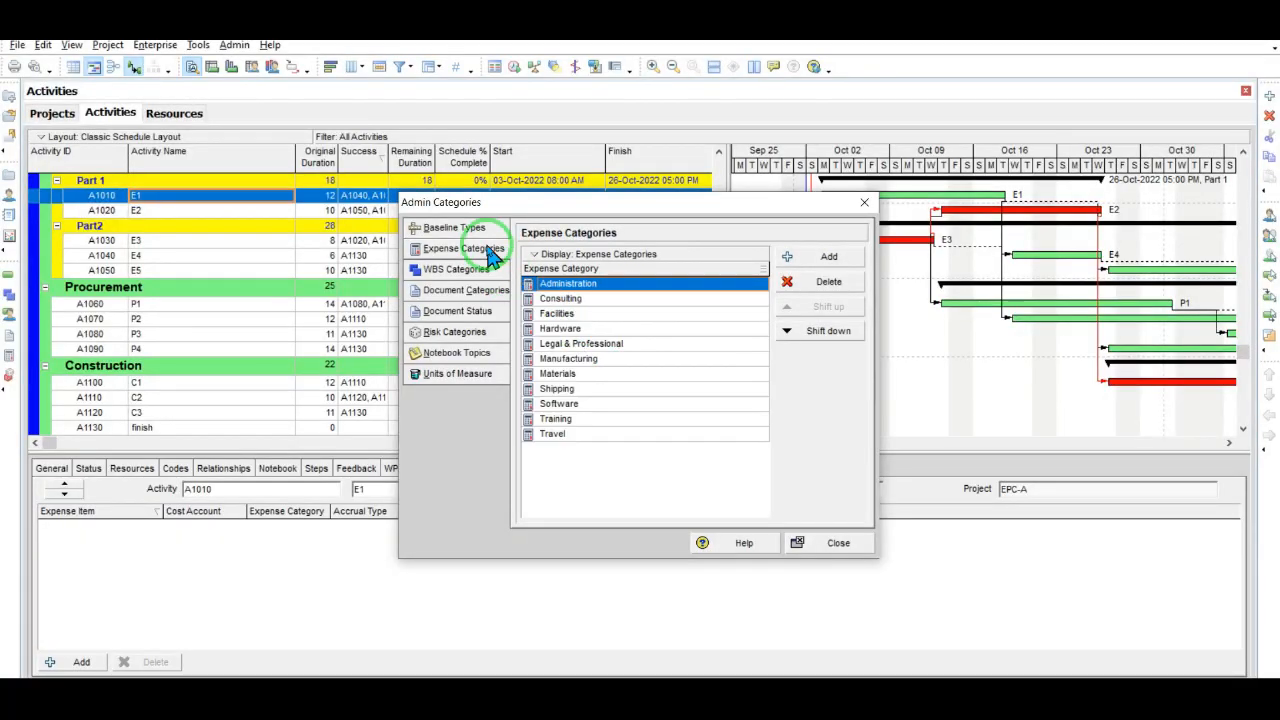
left_click(462, 378)
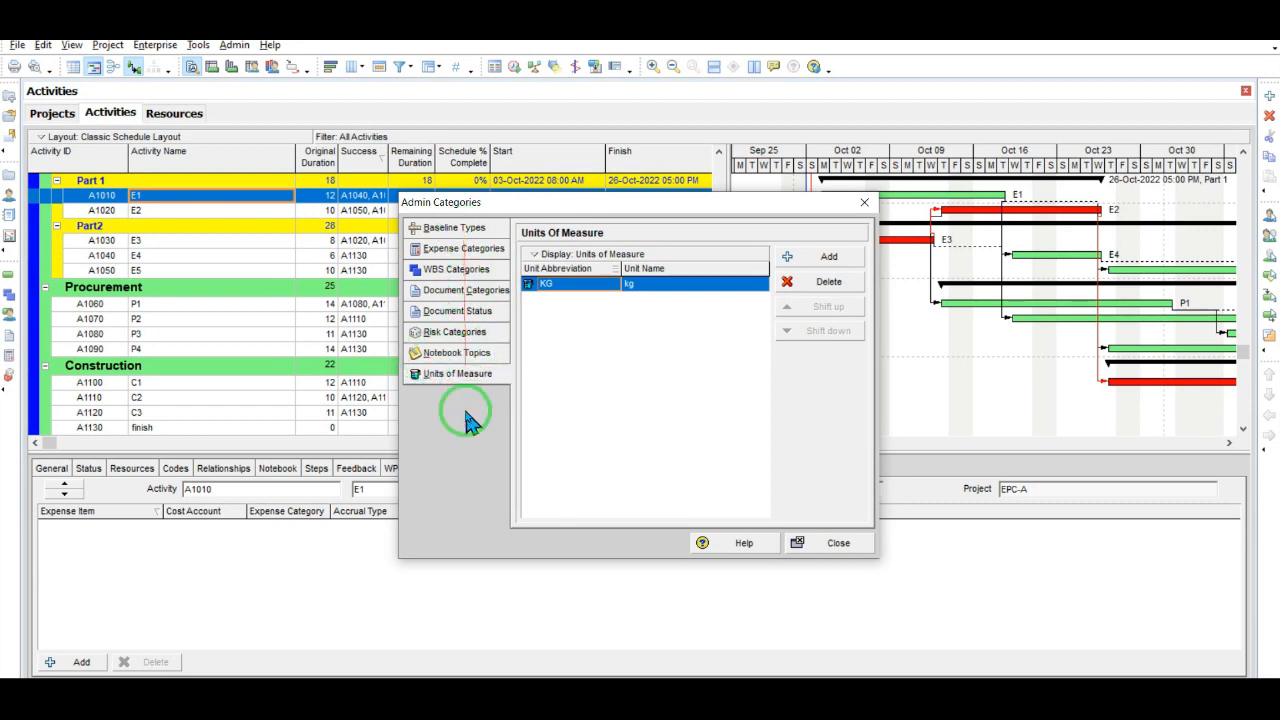
left_click(458, 248)
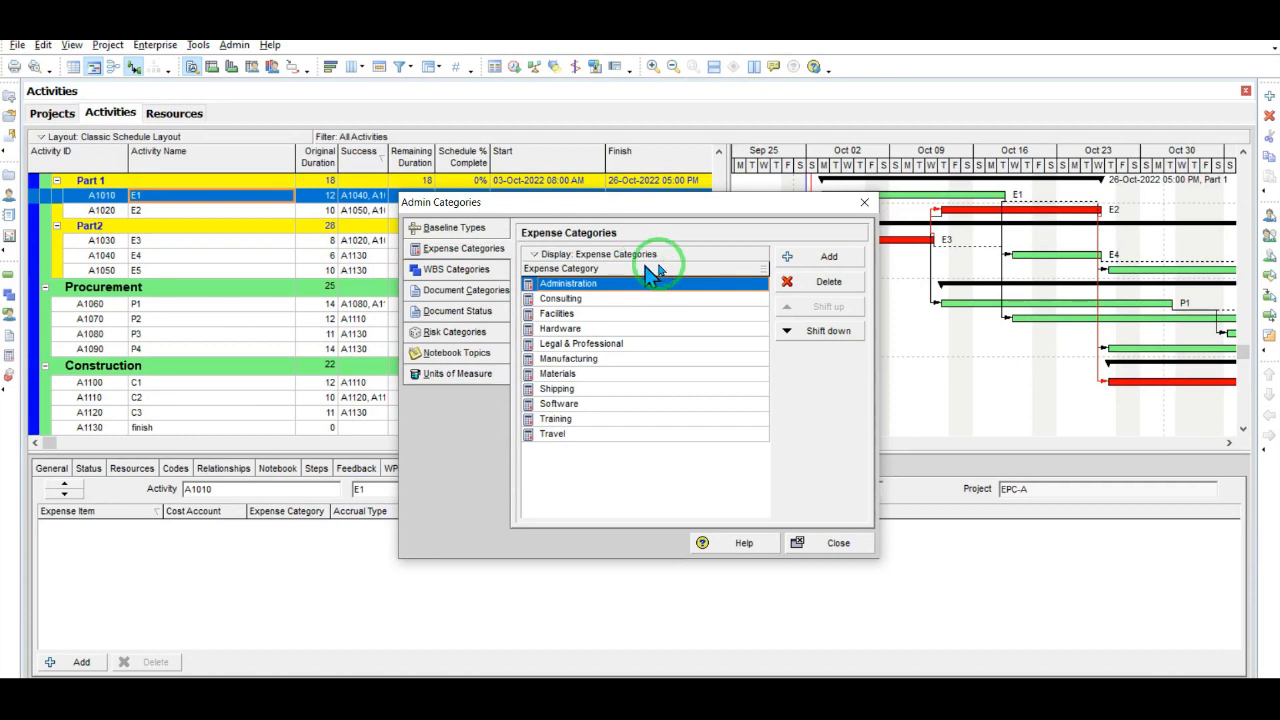
left_click(808, 257)
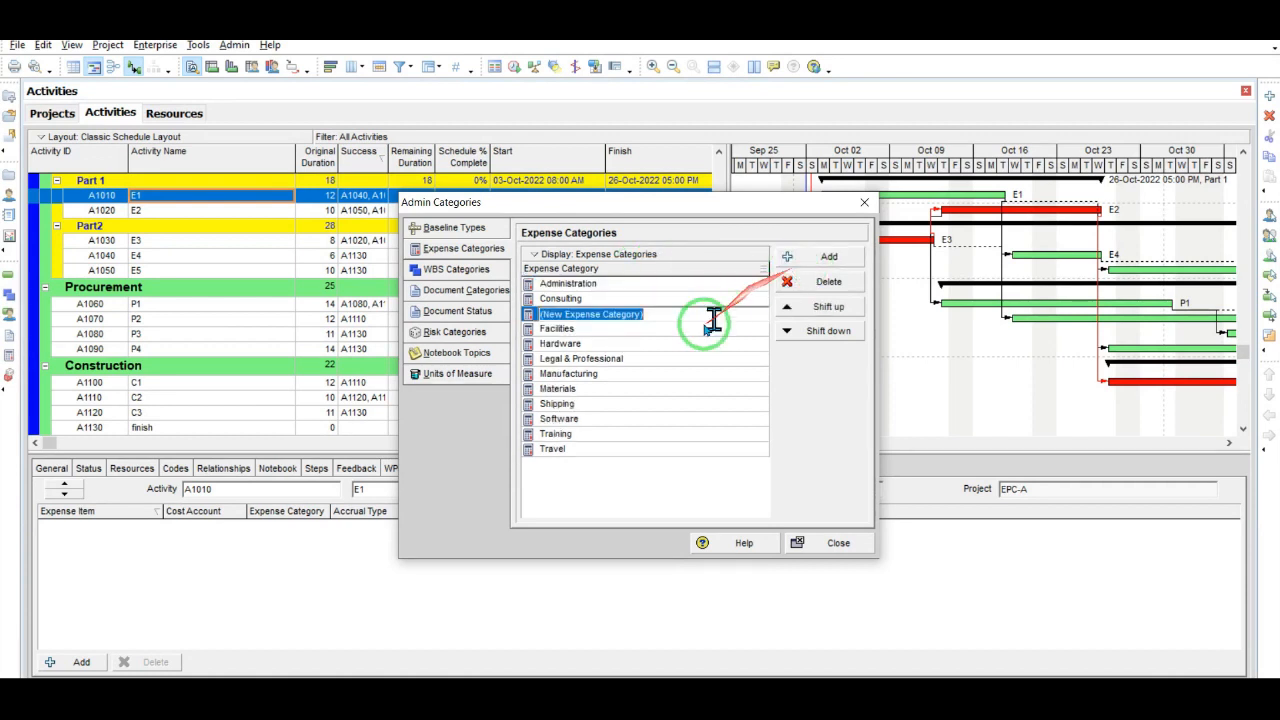
type("EPC")
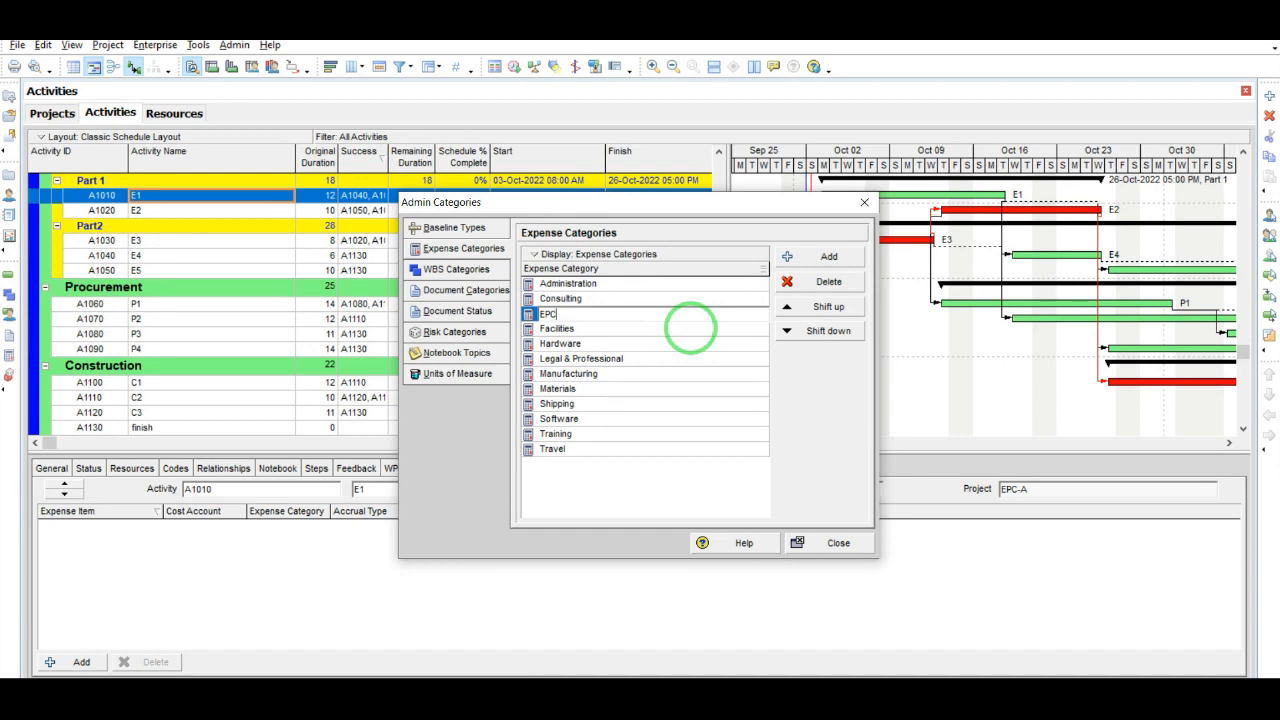
type("Cost")
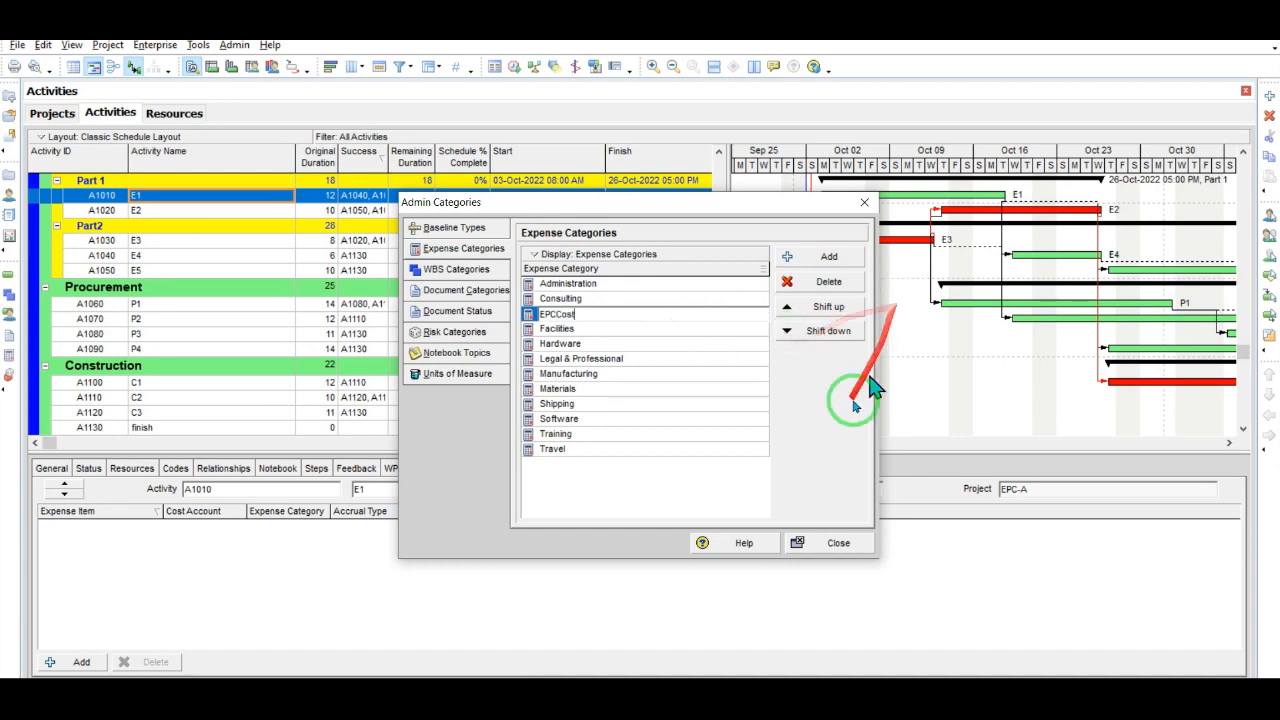
left_click(815, 546)
left_click(815, 550)
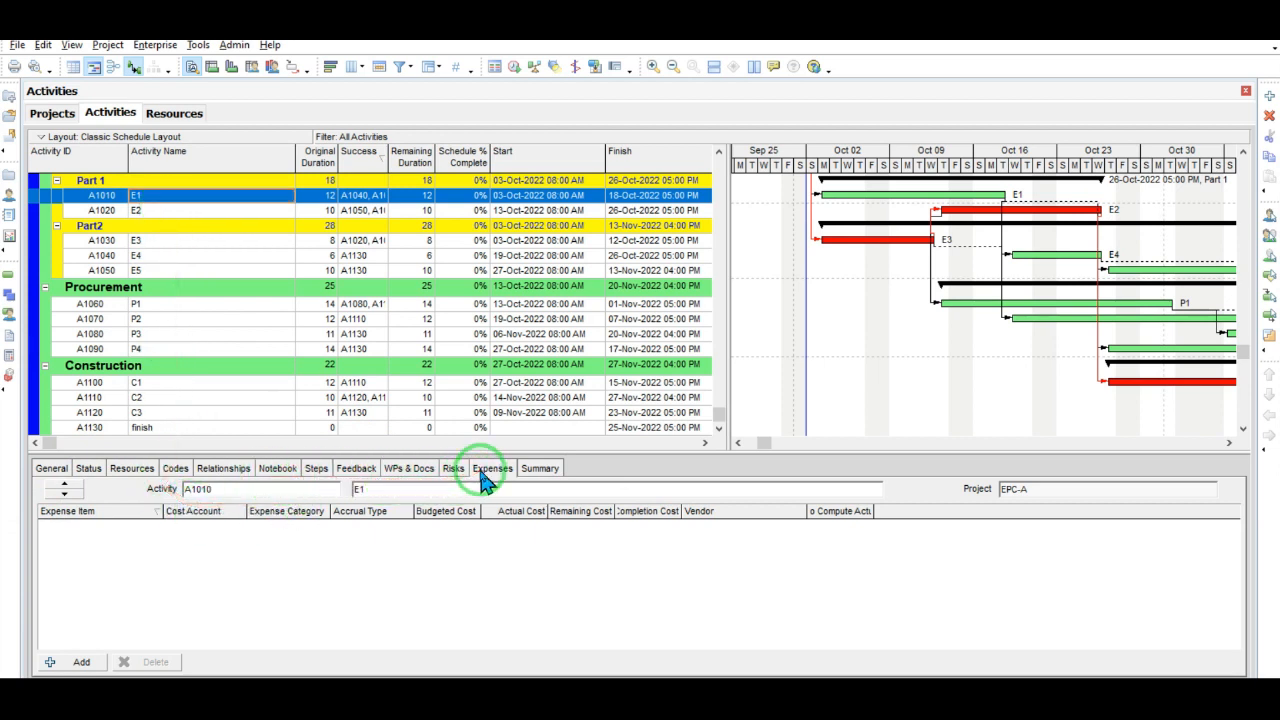
- Add an expense item named Fixed Cost to activity A1010 and assign it the EPC-Cost Account cost account
left_click(81, 662)
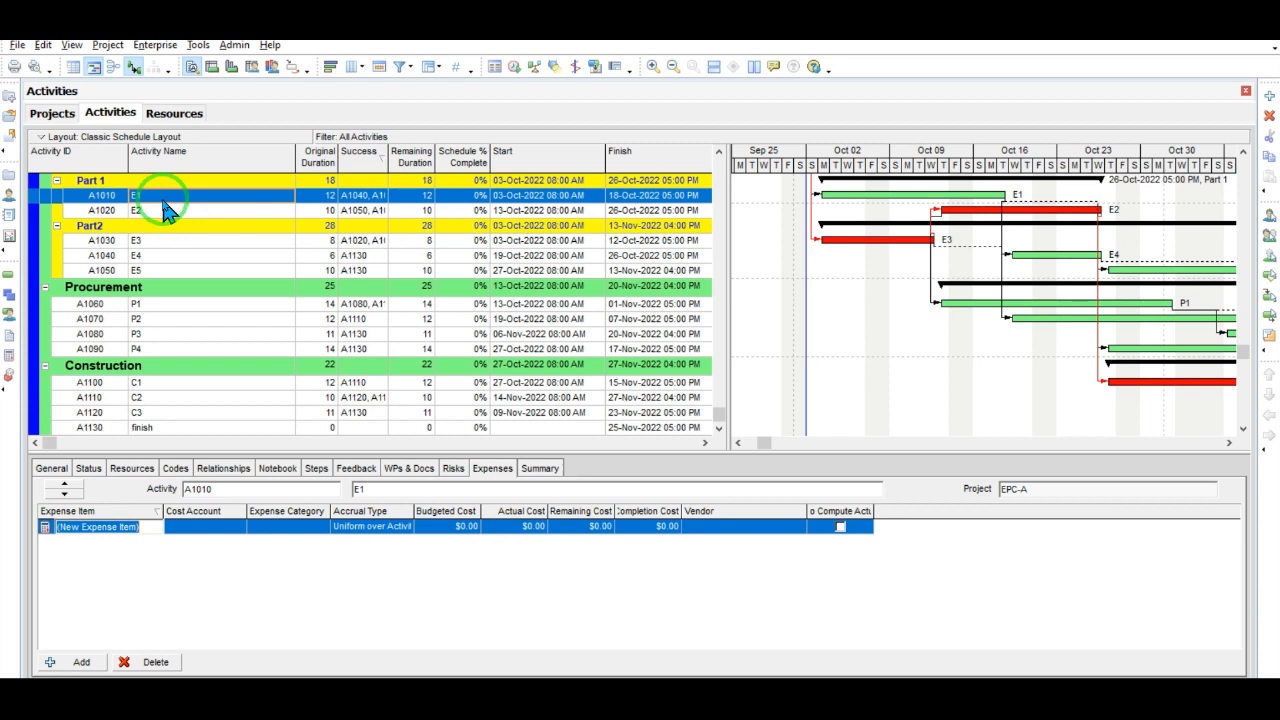
type("Fix")
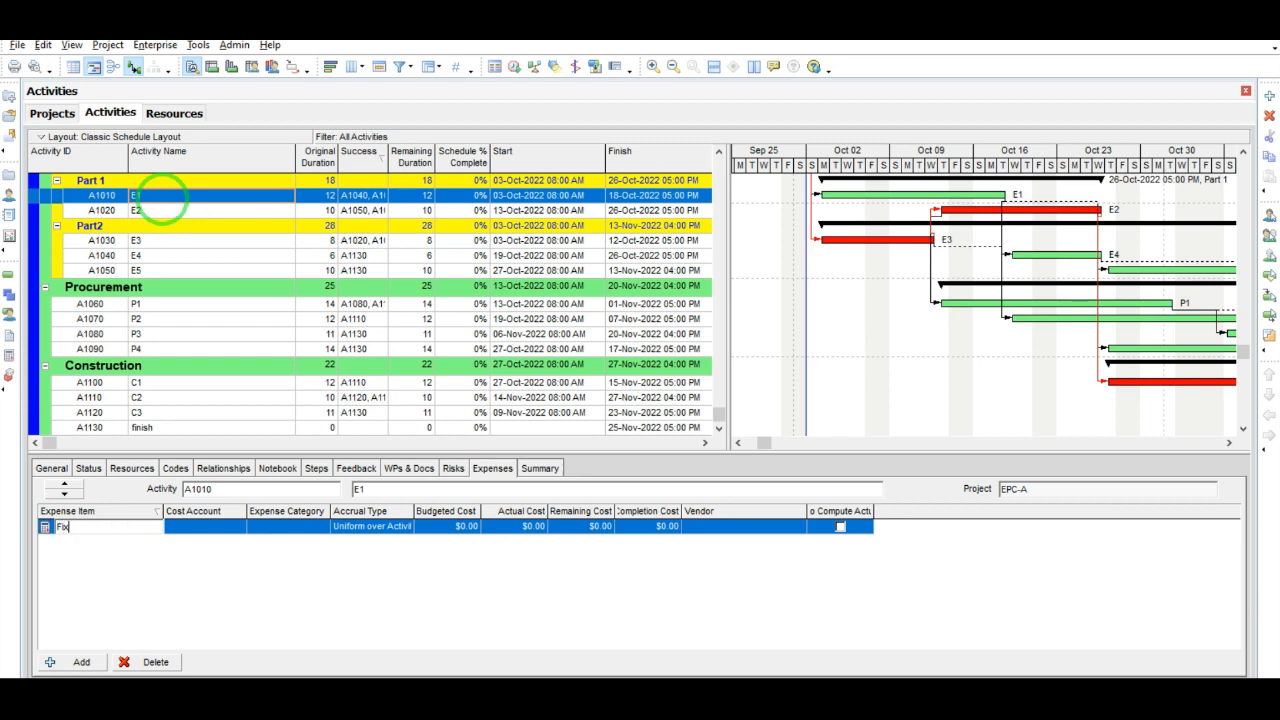
type("ed Cost")
left_click(228, 530)
left_click(240, 536)
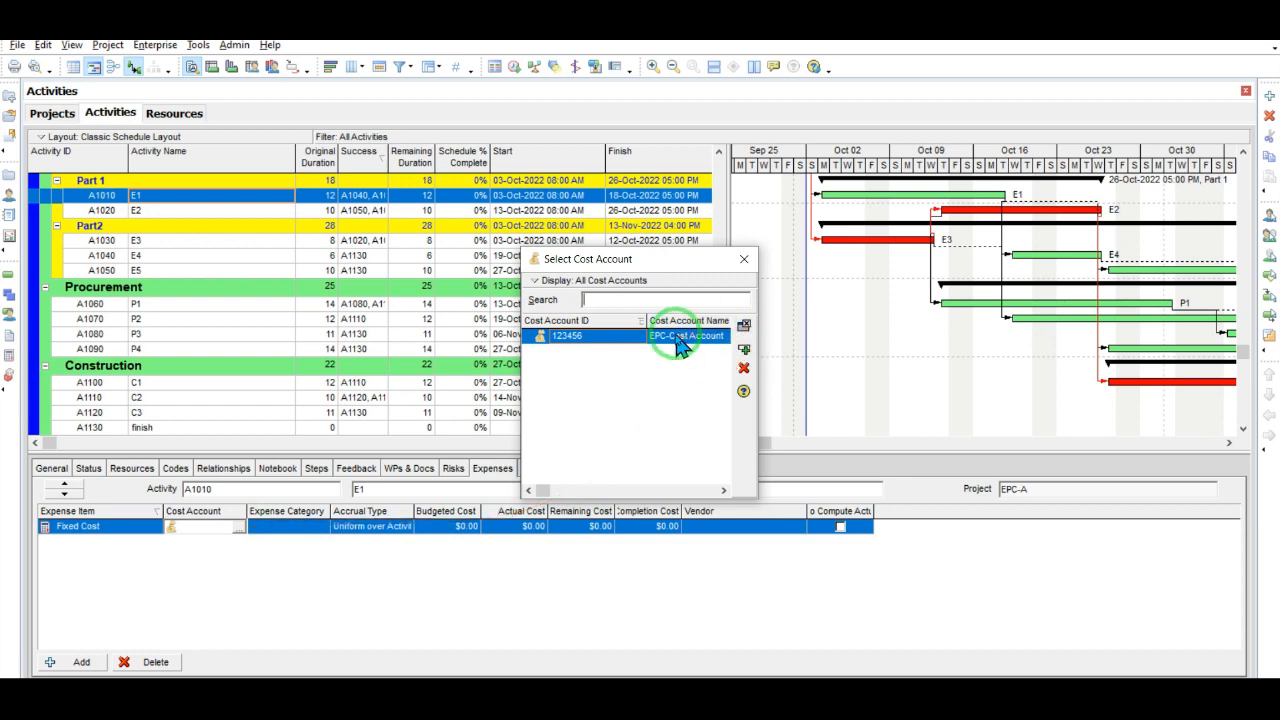
left_click(747, 343)
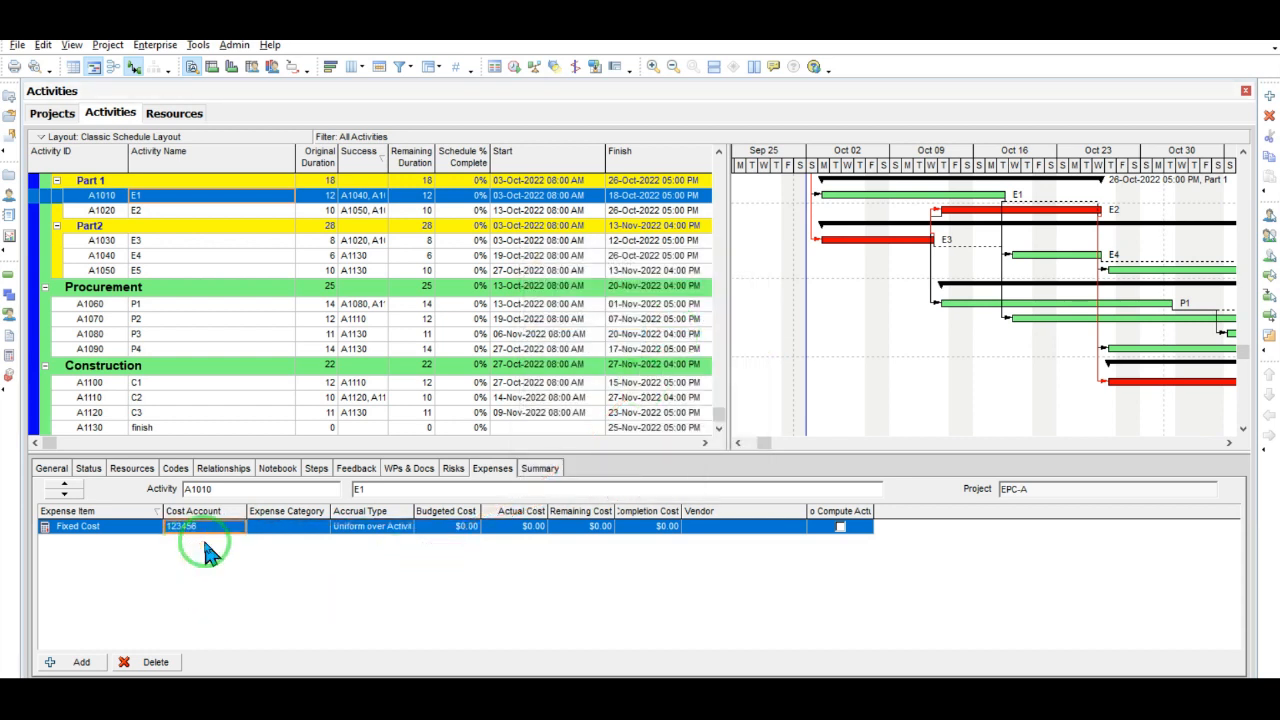
- Set the Fixed Cost item's expense category to EPCCost and its accrual type to Uniform over Activity
left_click(288, 530)
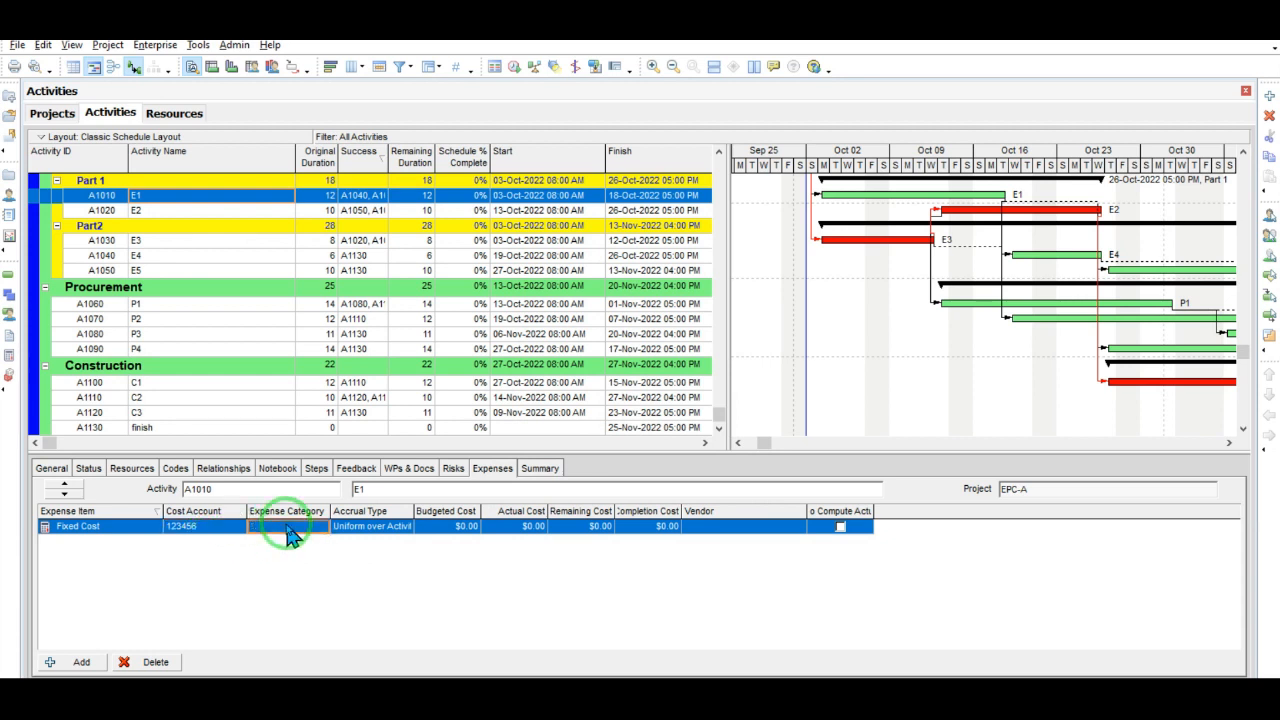
left_click(320, 528)
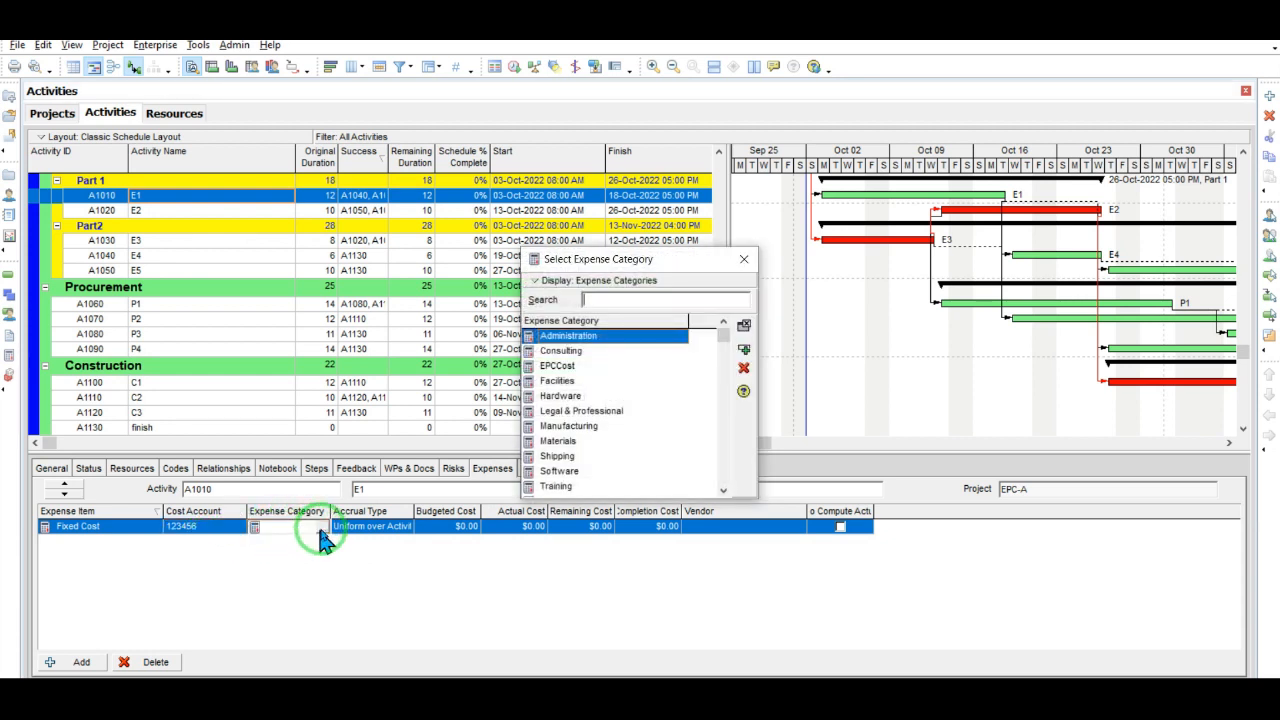
double_click(557, 366)
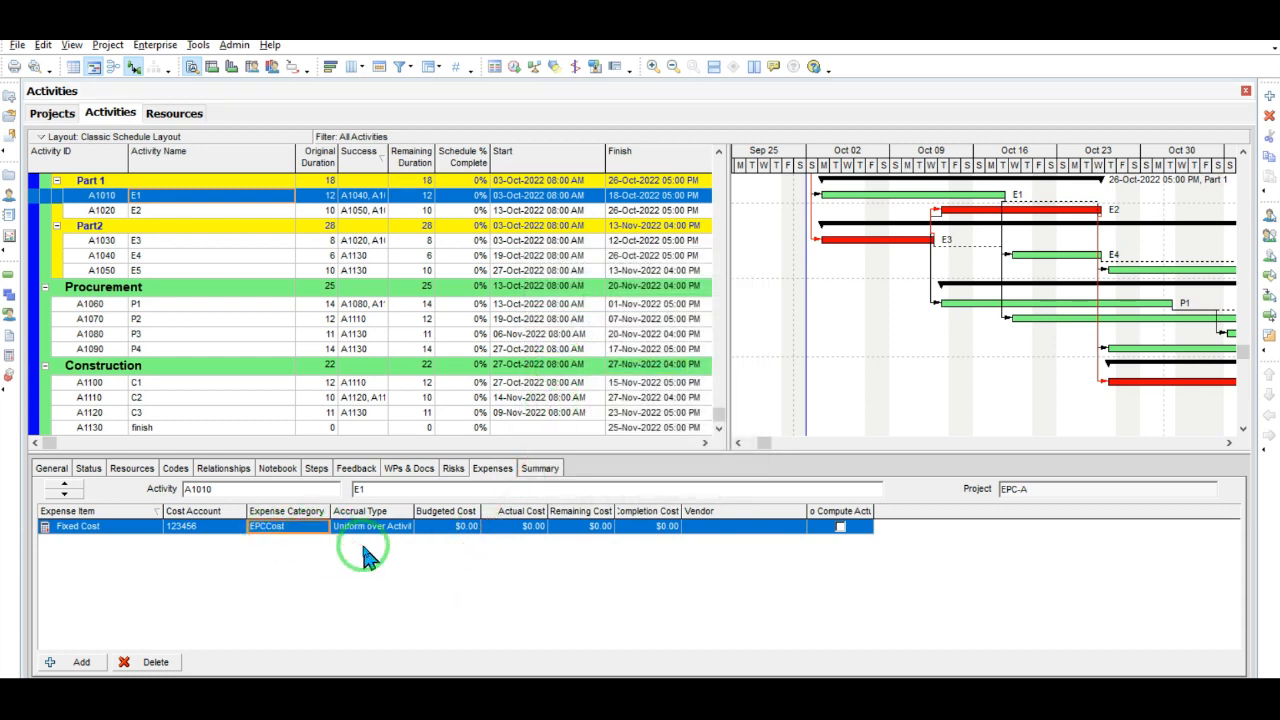
left_click(398, 528)
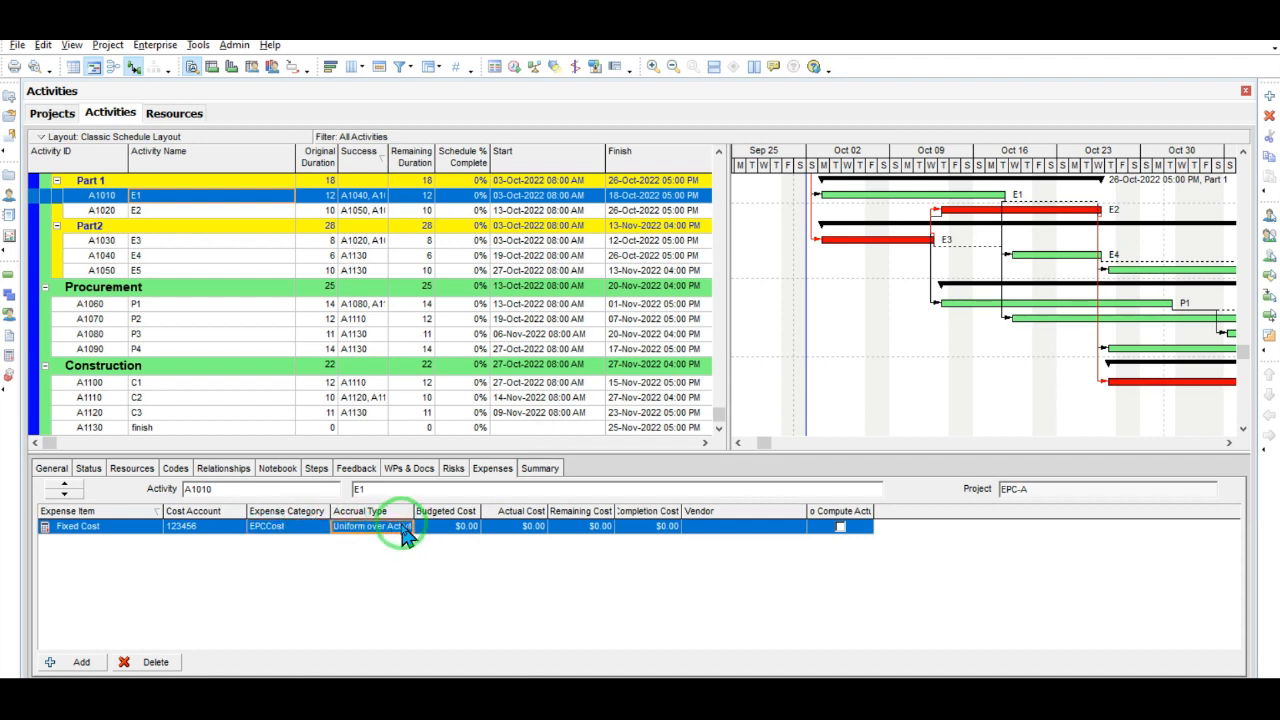
left_click(406, 530)
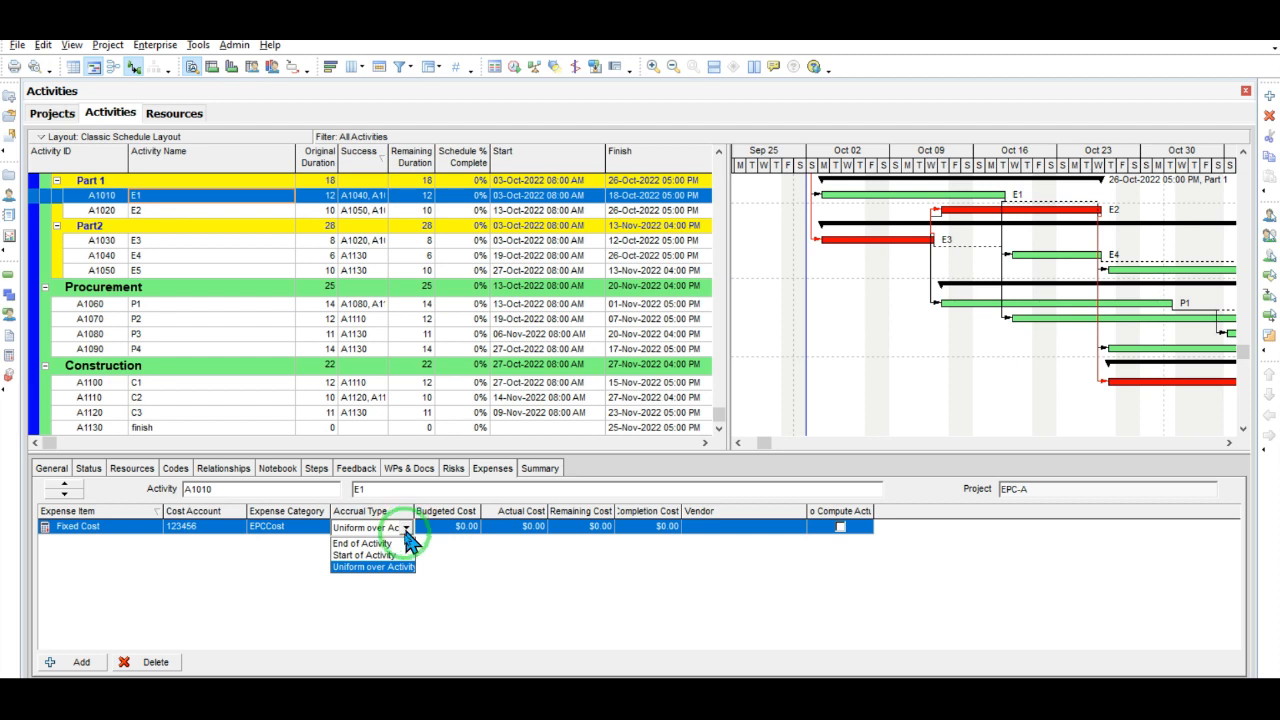
left_click(392, 566)
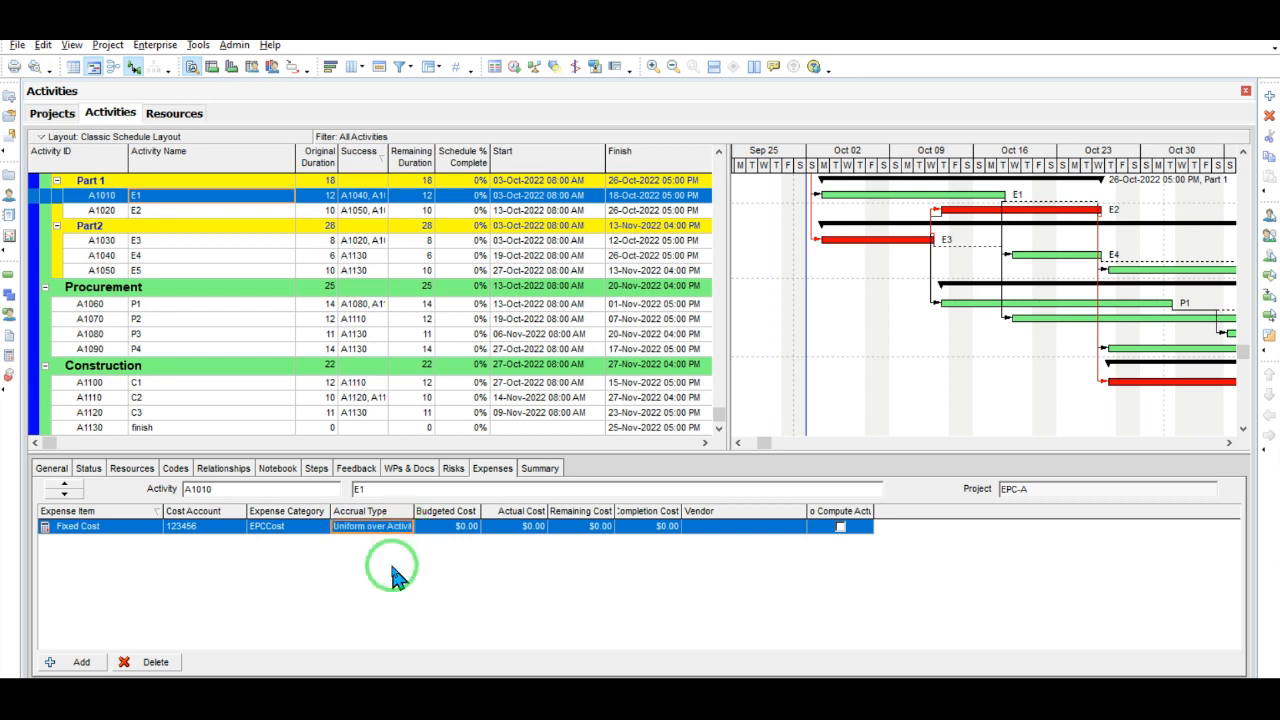
- Set the budgeted cost of activity A1010's Fixed Cost expense item to $8,000
left_click(444, 530)
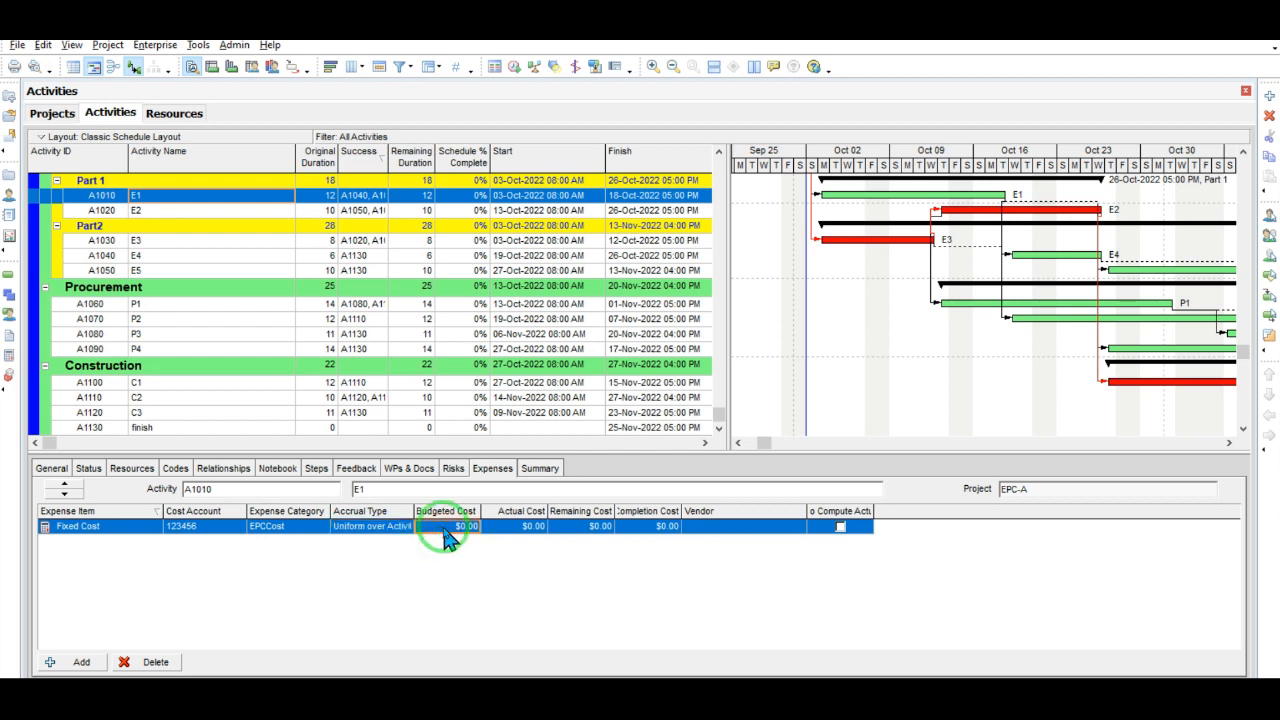
left_click(445, 530)
type("8000")
left_click(477, 571)
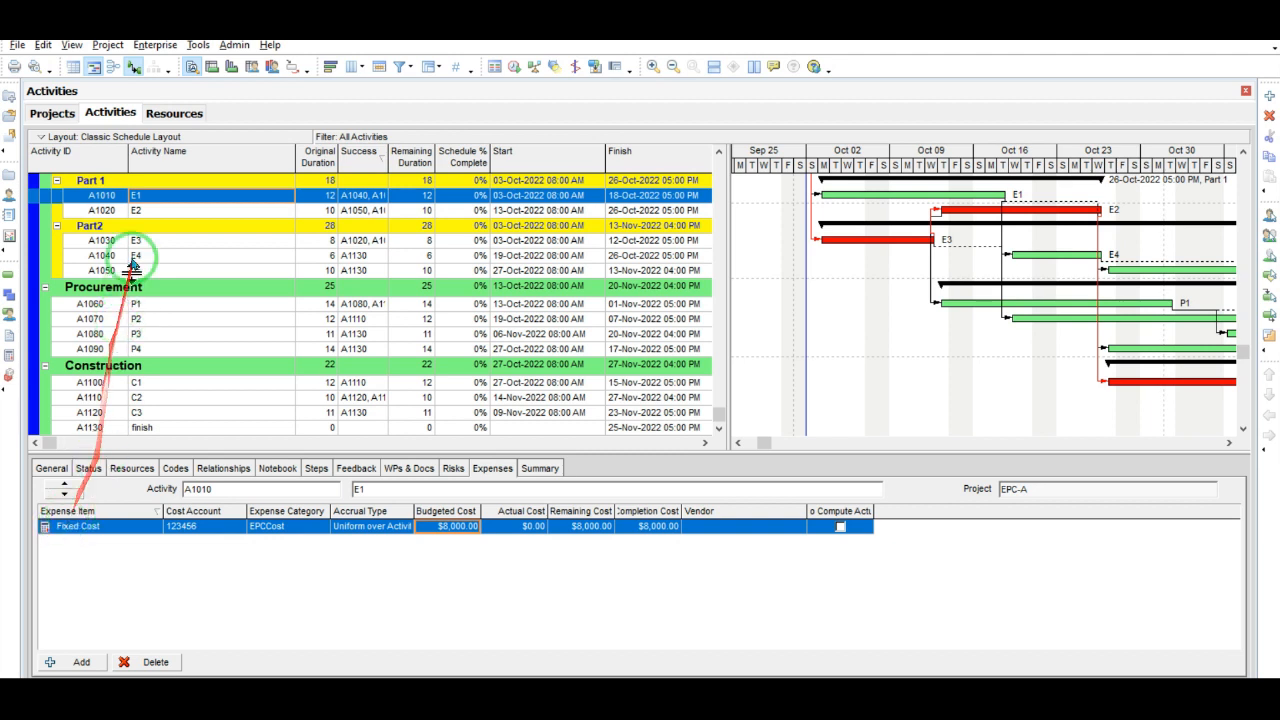
- Copy the Fixed Cost expense item from A1010 to activity A1020 and set its budgeted cost to $2,000
left_click(138, 212)
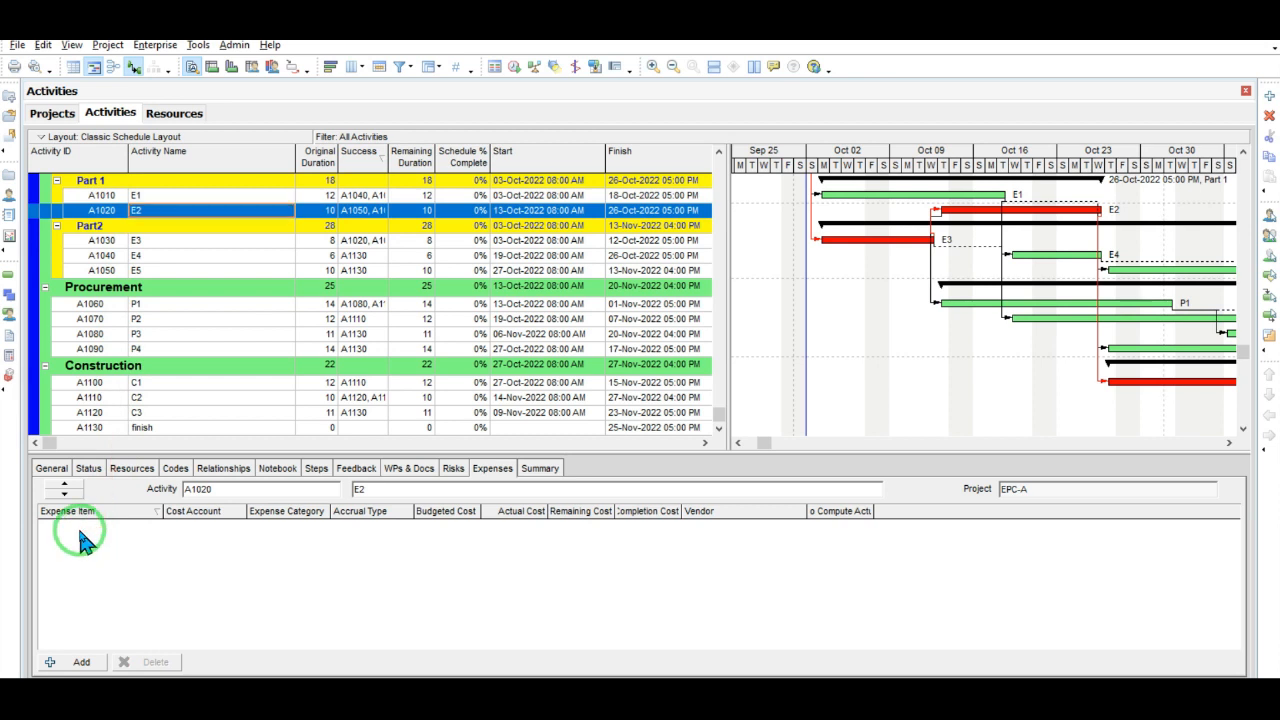
key("ctrl+v")
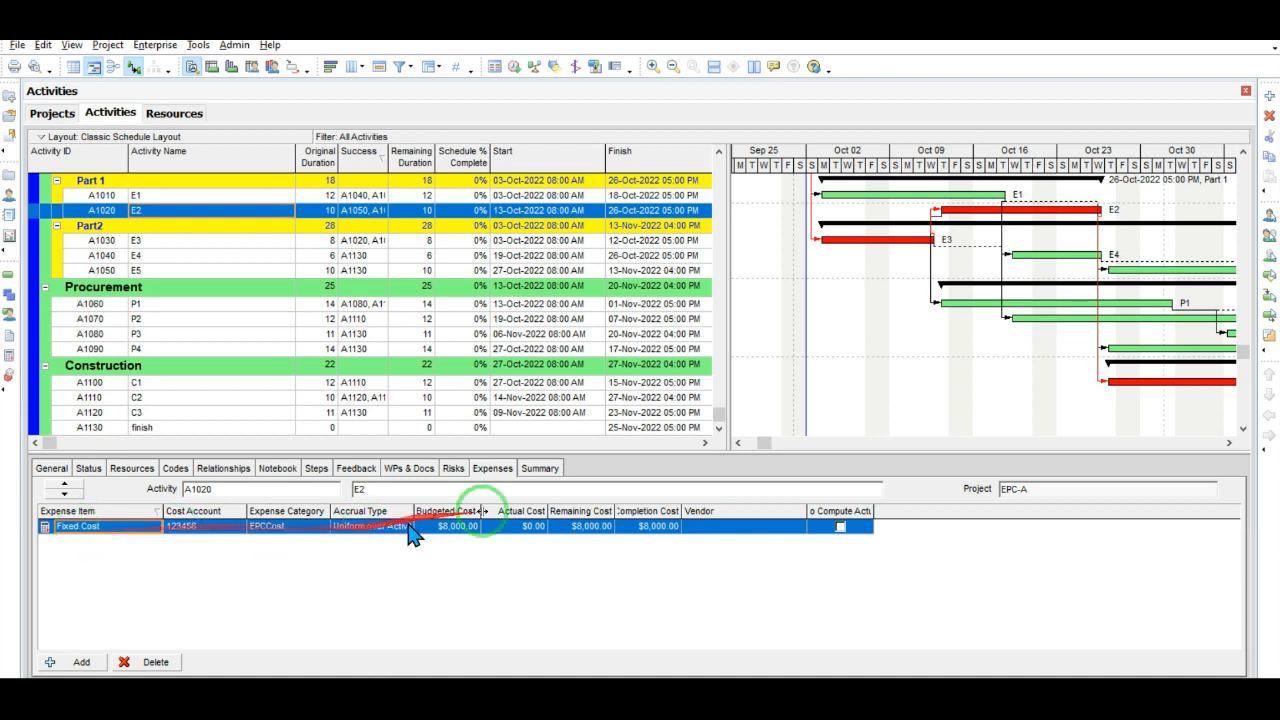
left_click(577, 530)
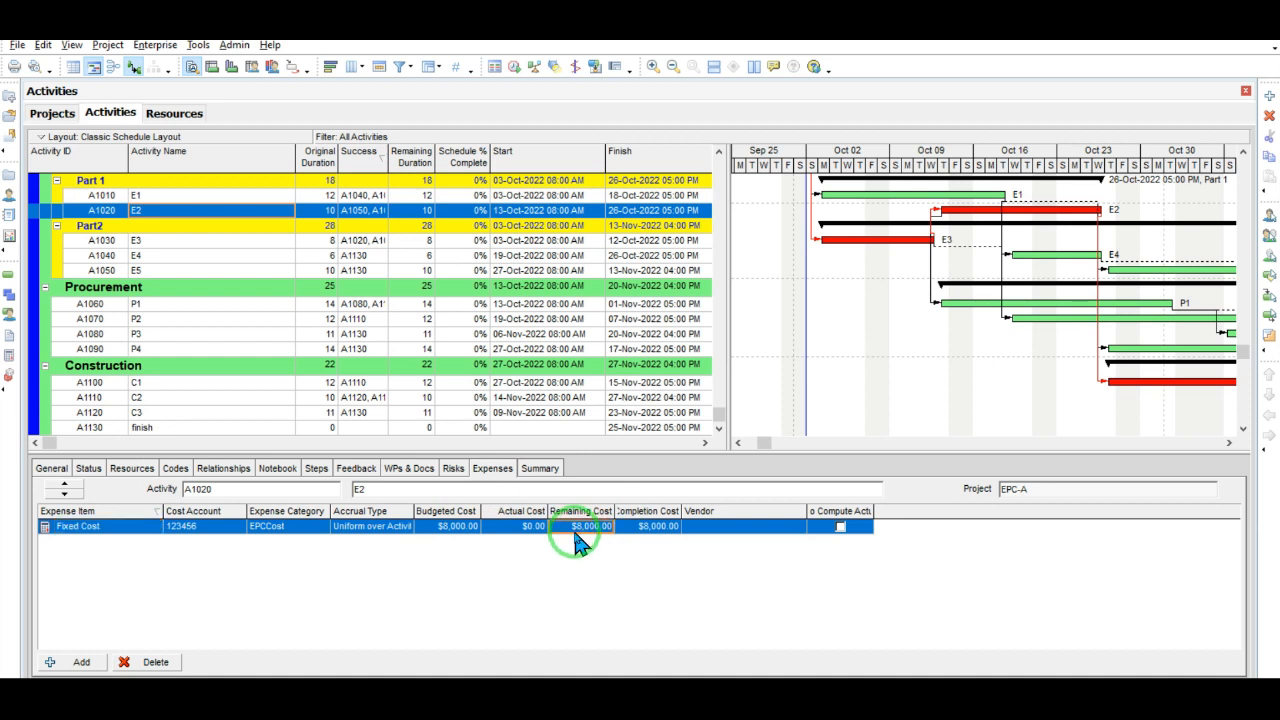
left_click(577, 530)
left_click(455, 527)
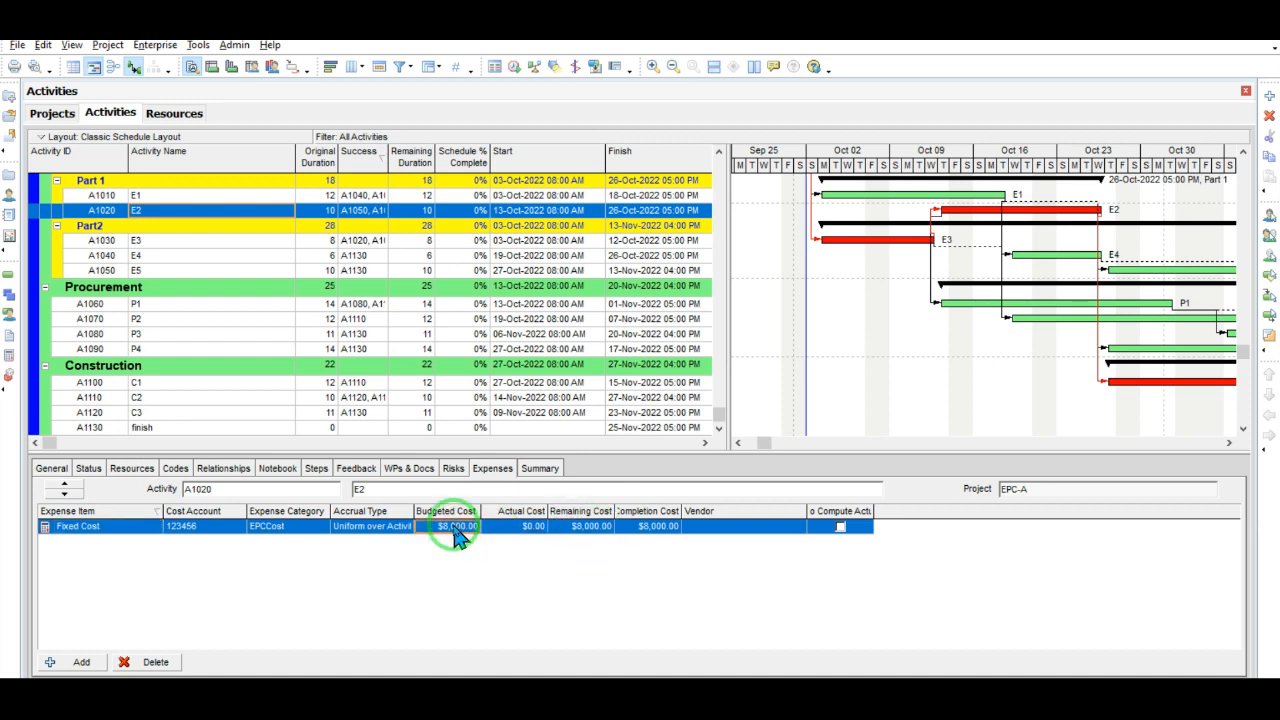
left_click(455, 527)
type("2000")
key("Return")
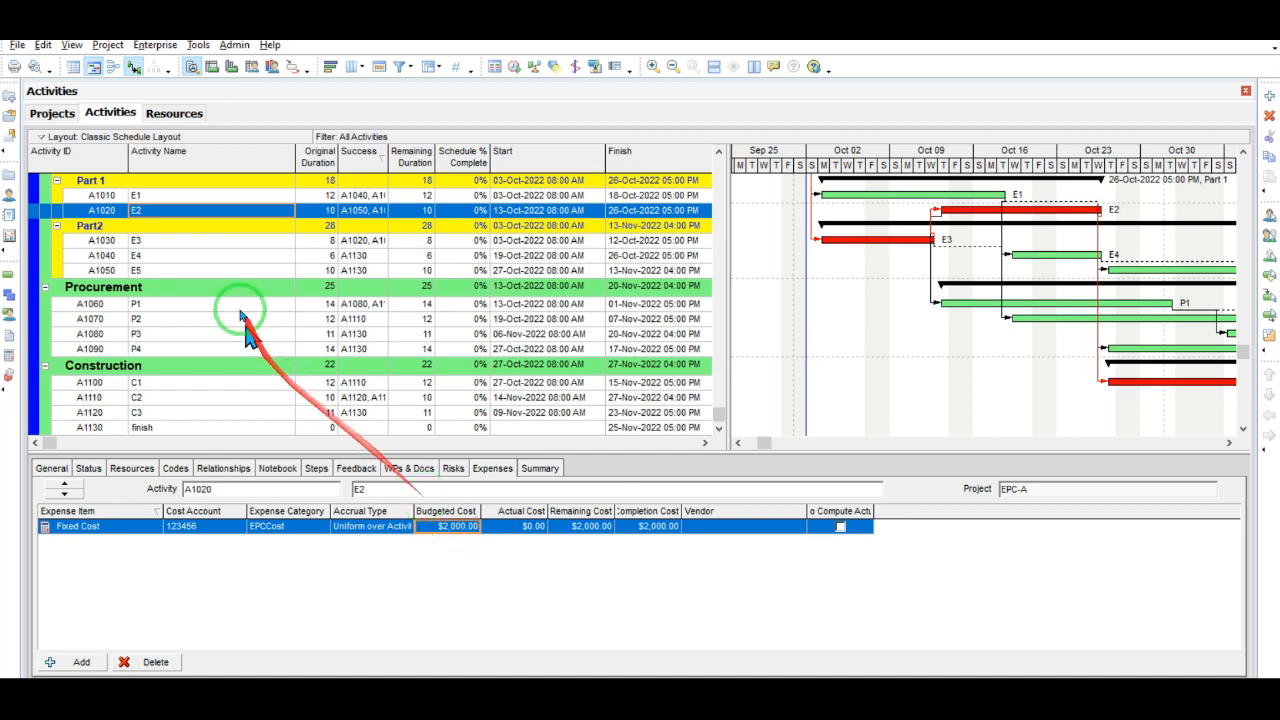
- Paste the copied Fixed Cost expense item into activity A1030 and set its budgeted cost to $5,000
left_click(157, 242)
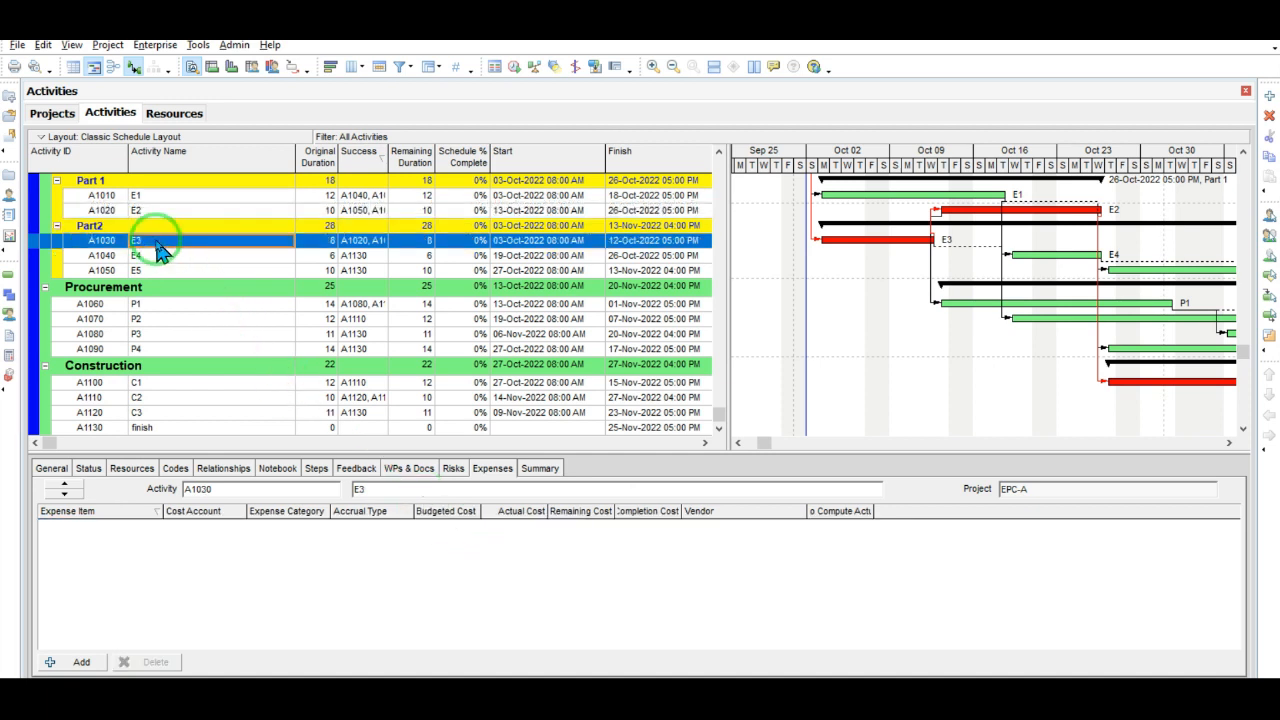
left_click(119, 543)
key("ctrl+v")
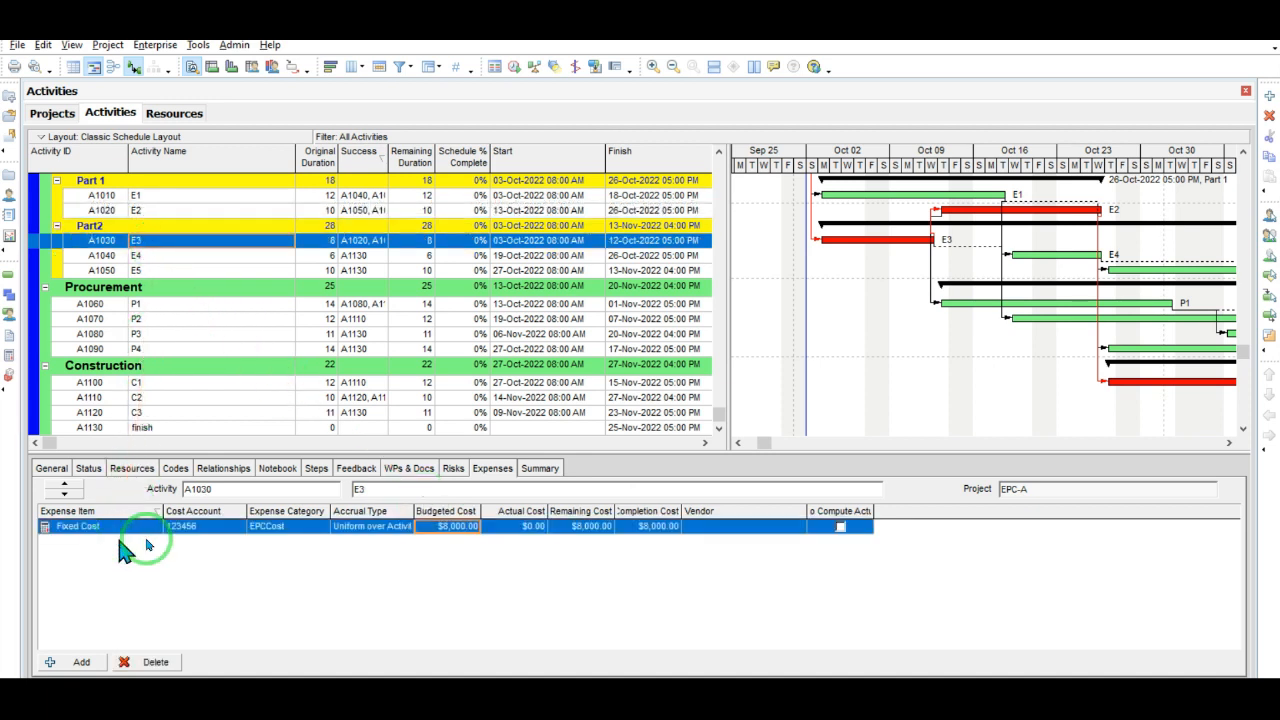
left_click(430, 530)
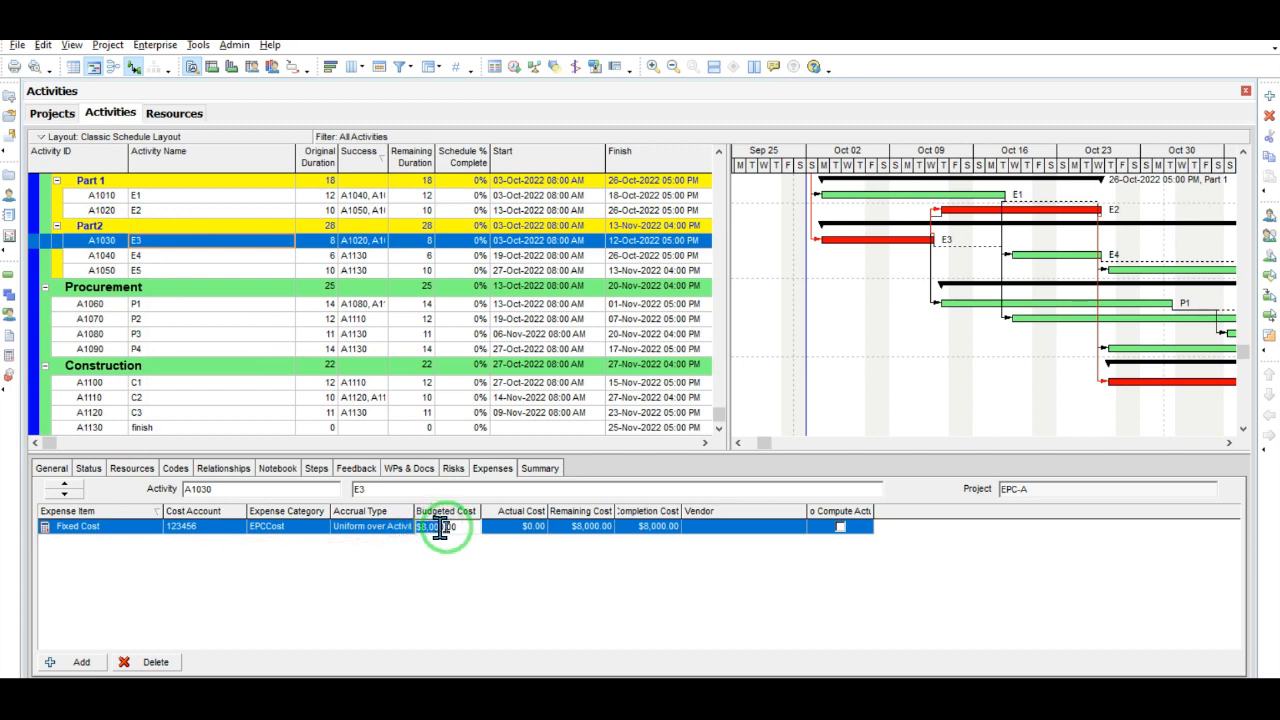
left_click(457, 560)
left_click(453, 527)
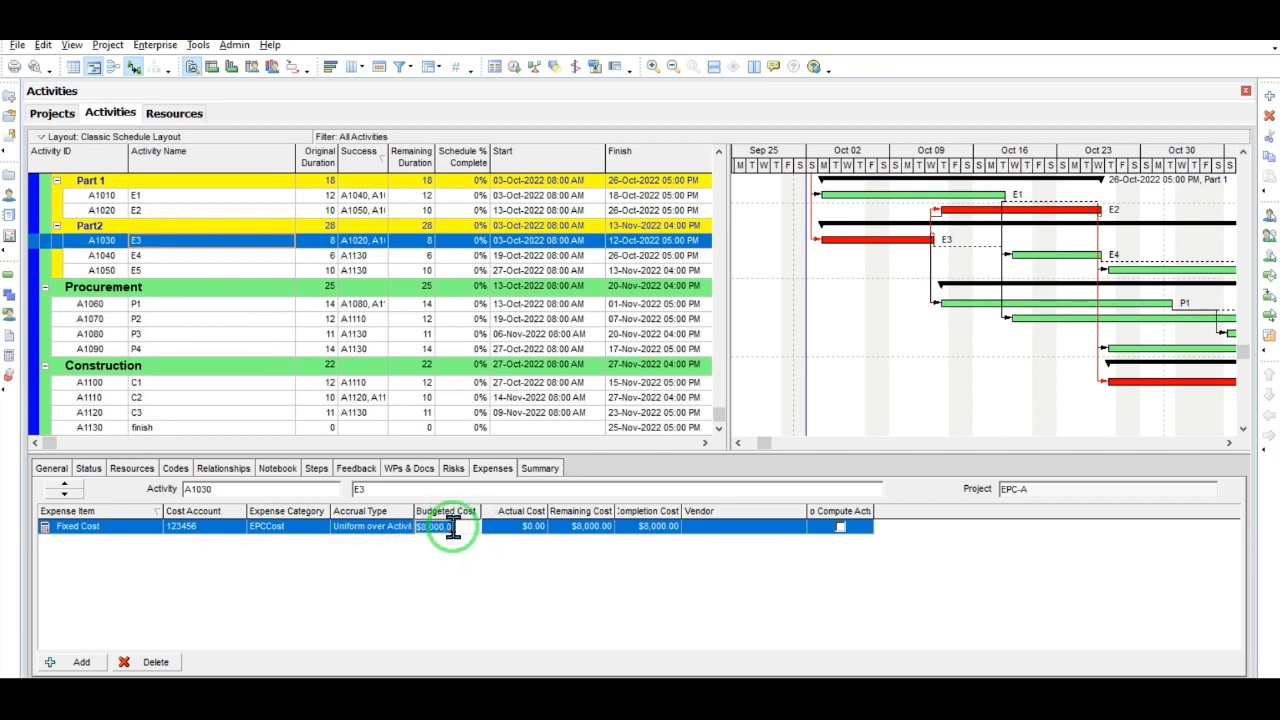
type("50000")
key("BackSpace")
left_click(136, 246)
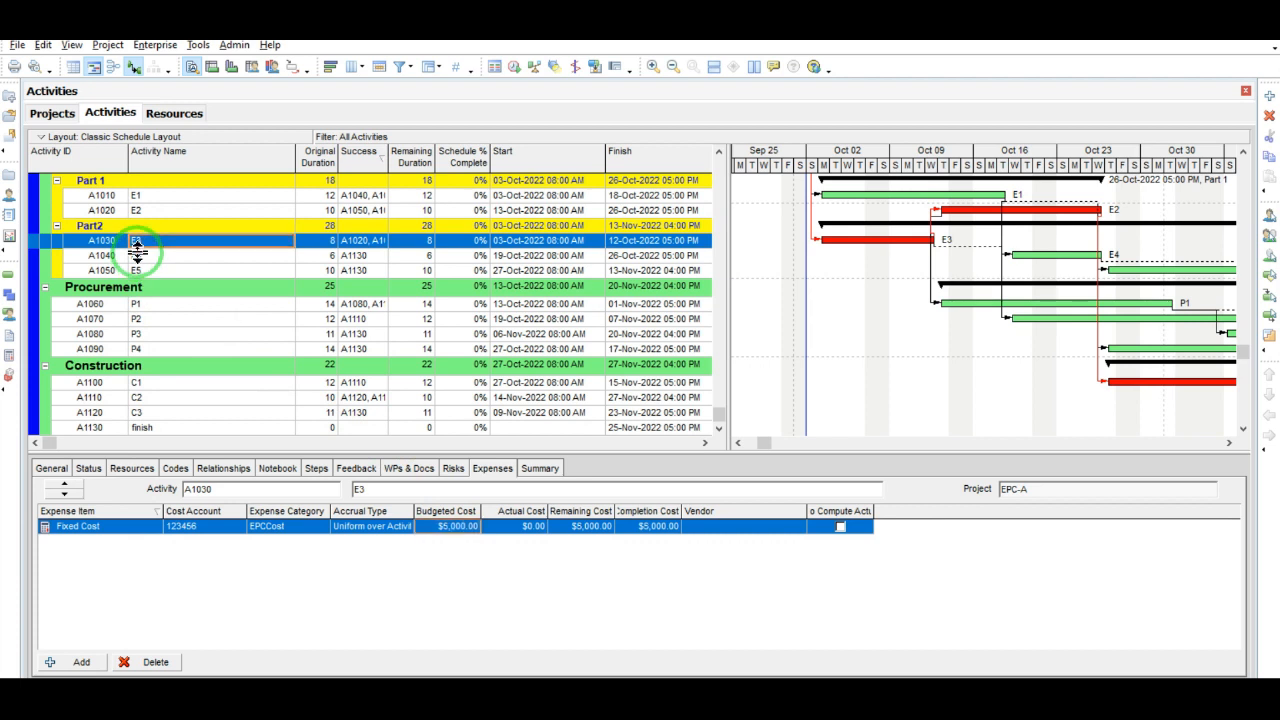
- Paste the copied Fixed Cost expense item into activity A1040 and set its budgeted cost to $1,000
left_click(142, 257)
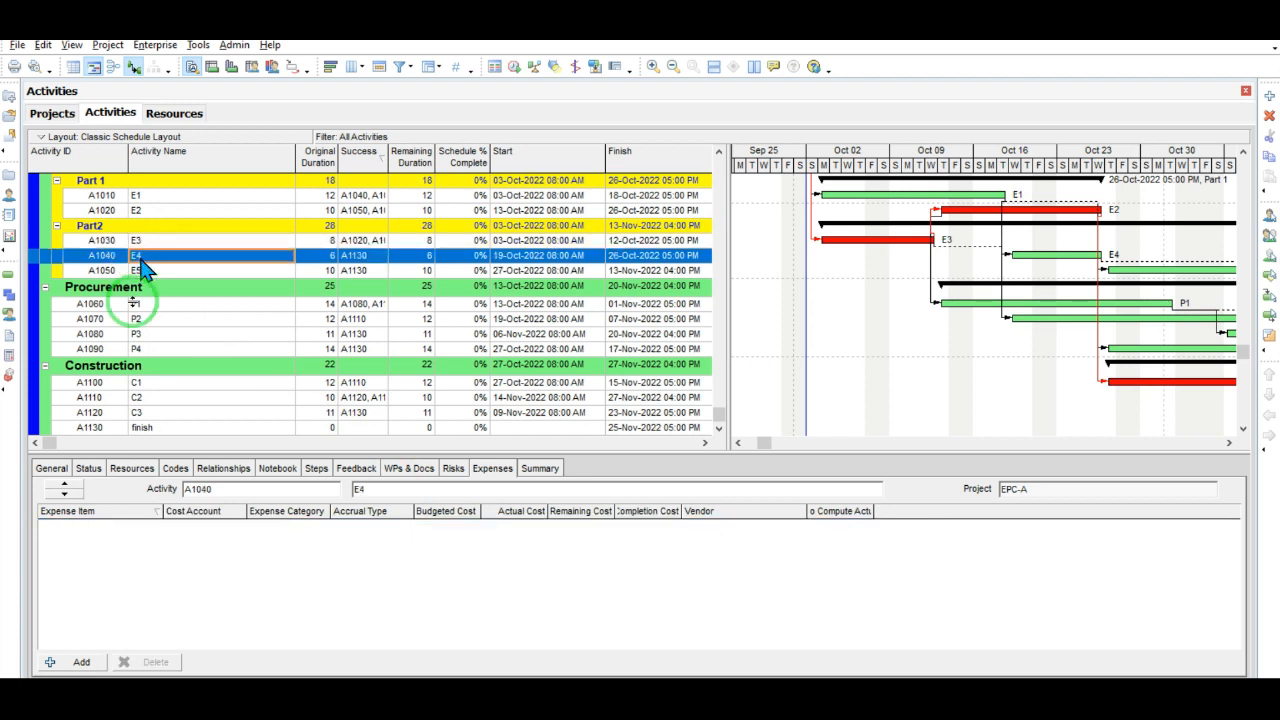
left_click(87, 535)
key("ctrl+v")
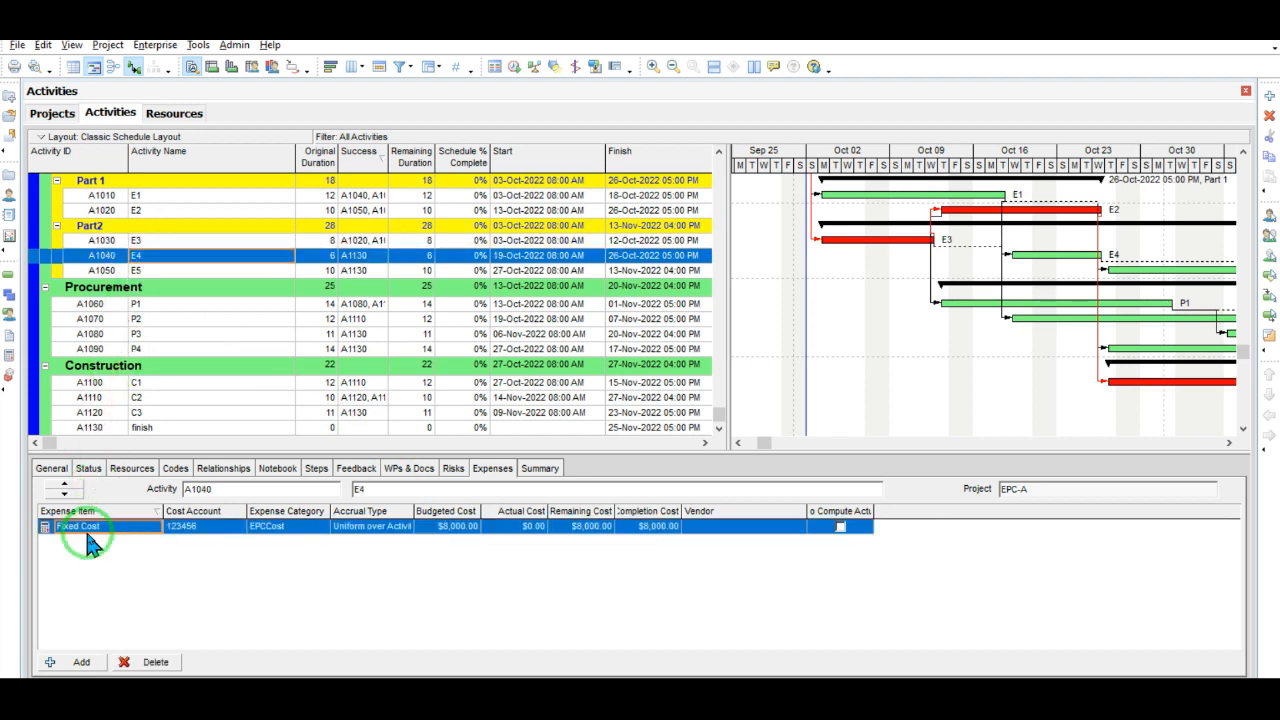
left_click(434, 529)
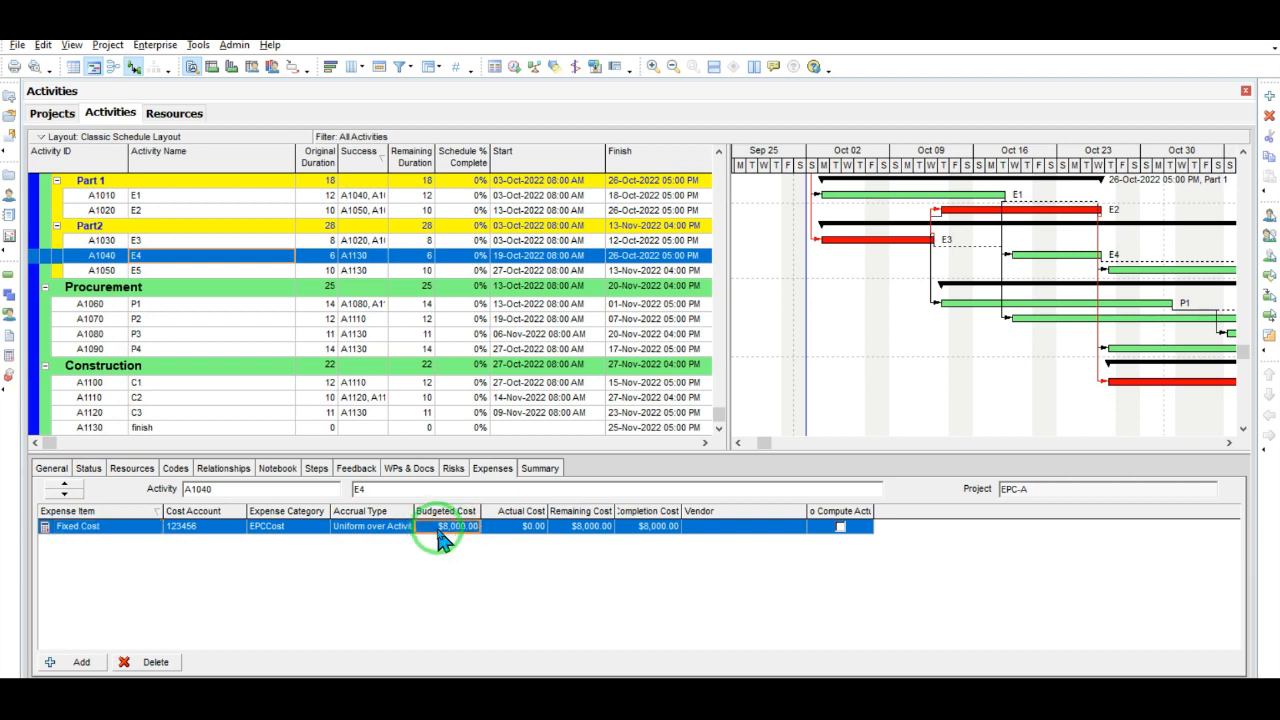
left_click(440, 529)
left_click(453, 560)
left_click(448, 526)
left_click(460, 546)
type("1000")
left_click(456, 541)
left_click(140, 304)
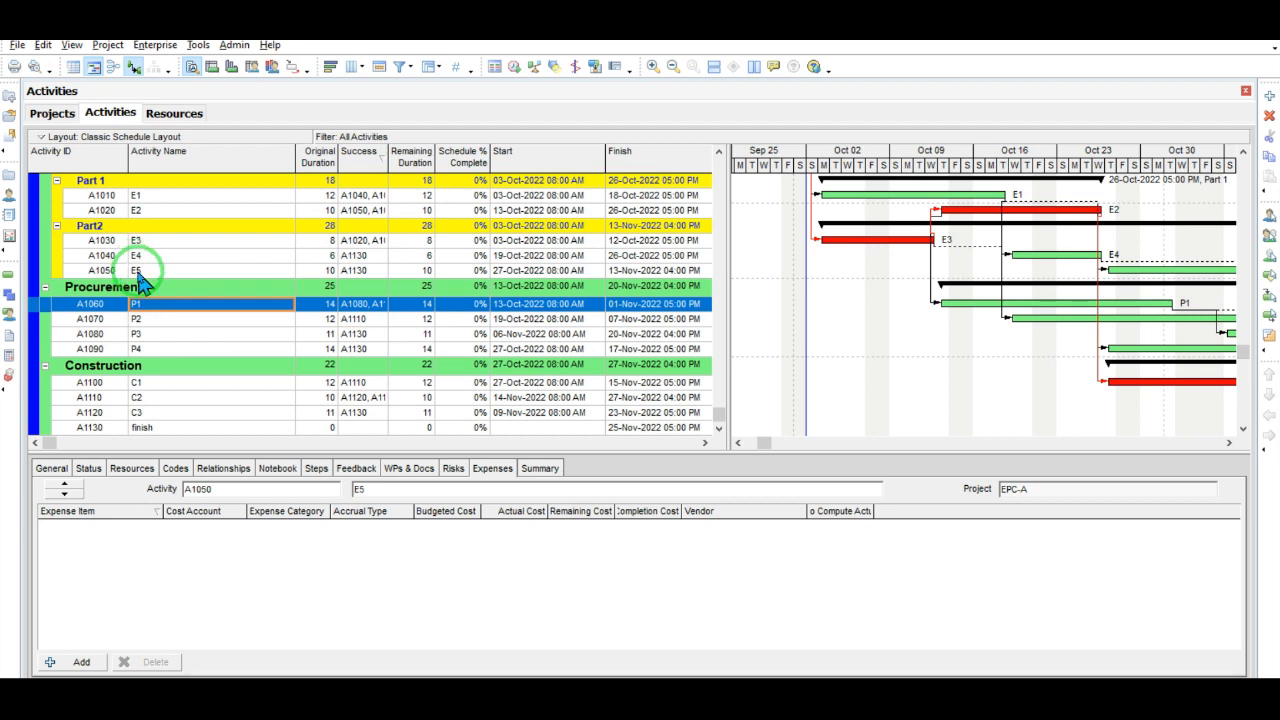
left_click(140, 272)
left_click(145, 257)
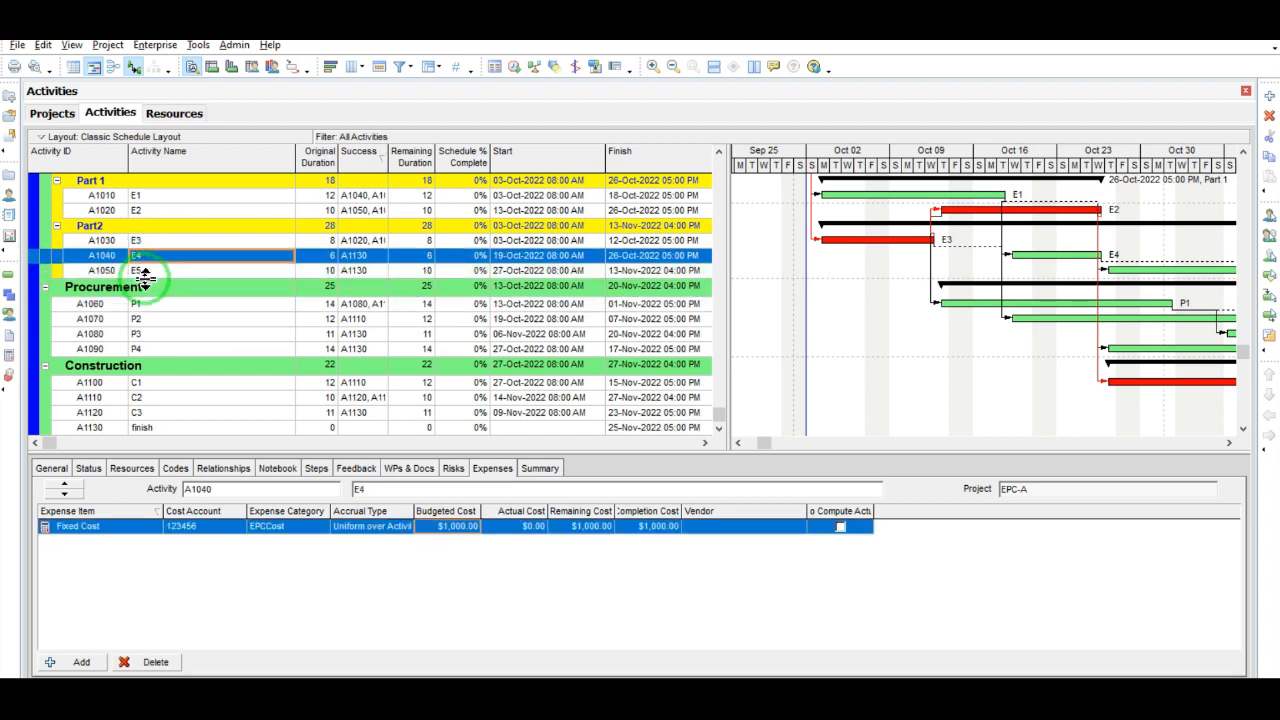
- Paste the copied Fixed Cost expense item into activity A1050 and set its budgeted cost to $4,000
left_click(148, 270)
left_click_drag(148, 270, 148, 430)
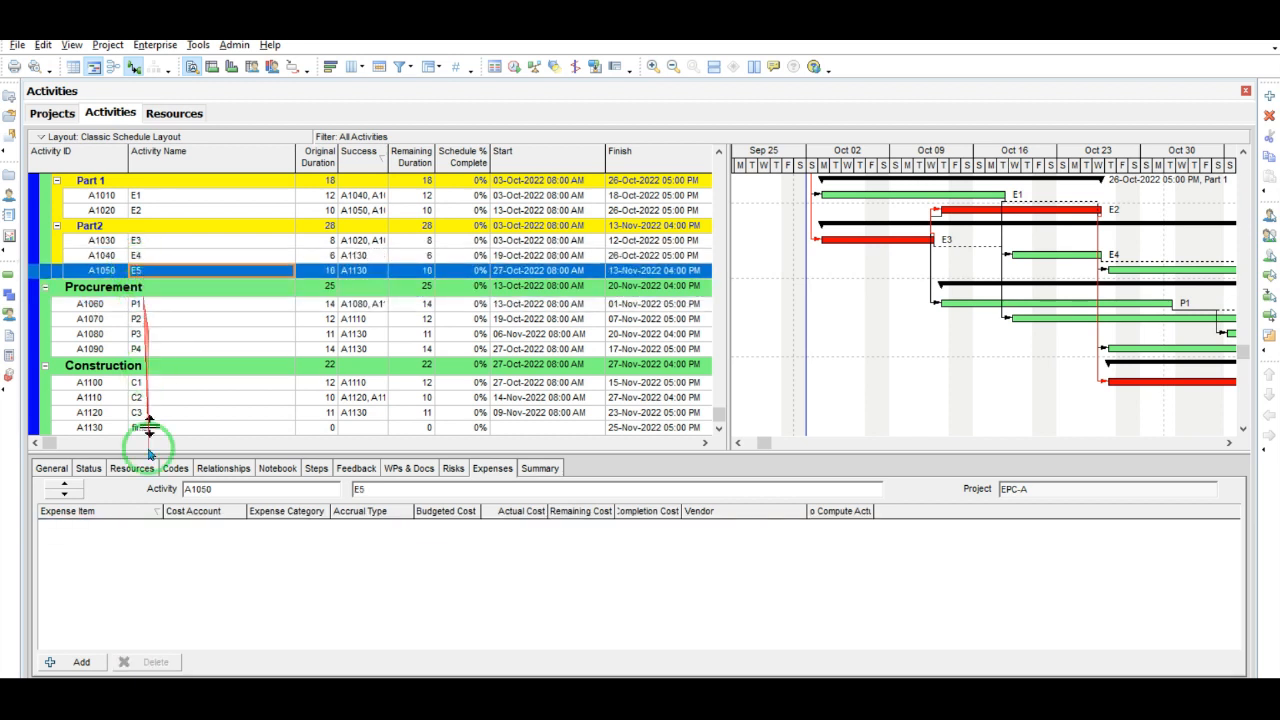
left_click(125, 538)
key("ctrl+v")
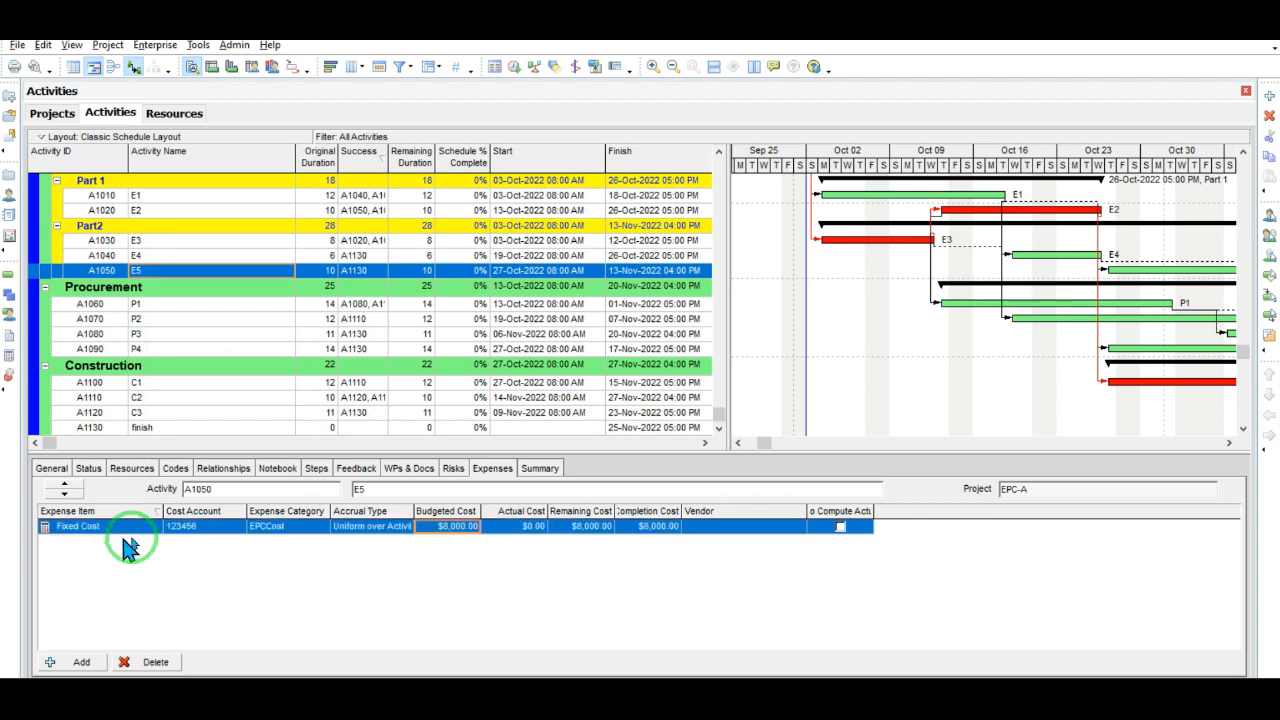
left_click(440, 530)
type("4000")
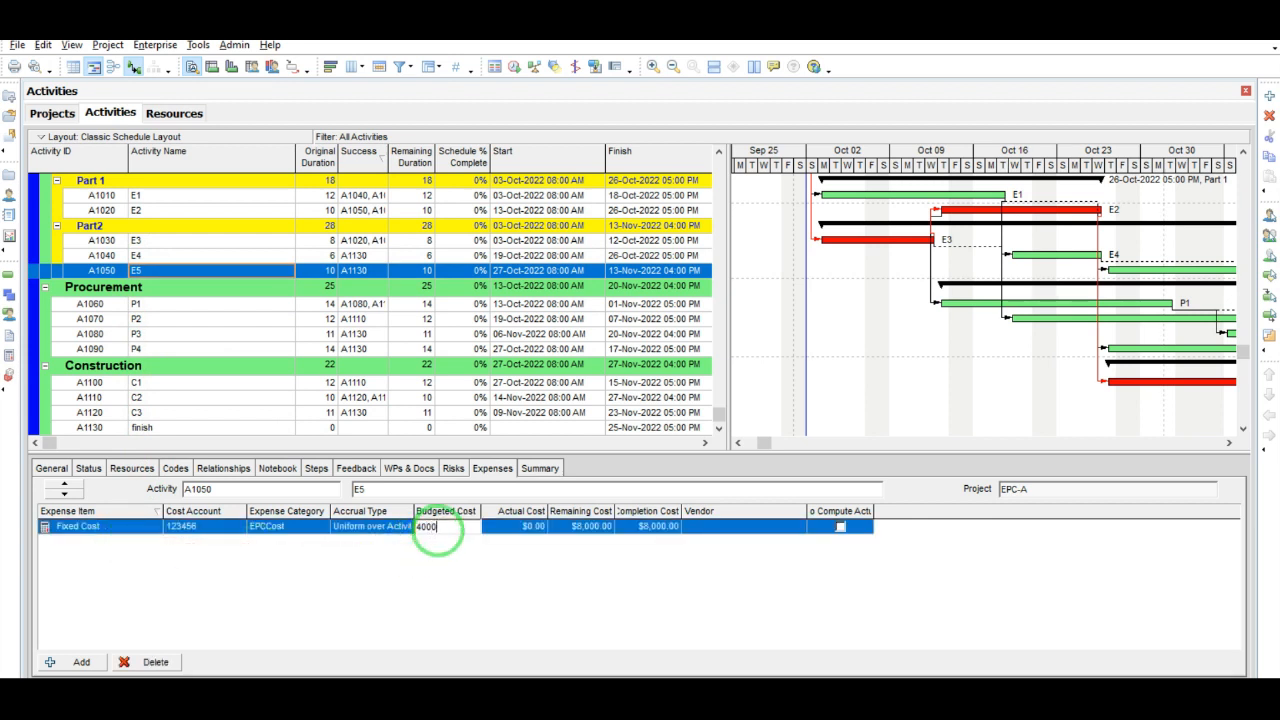
- Paste the copied Fixed Cost expense item into activity A1060 and set its budgeted cost to $2,000
left_click(138, 305)
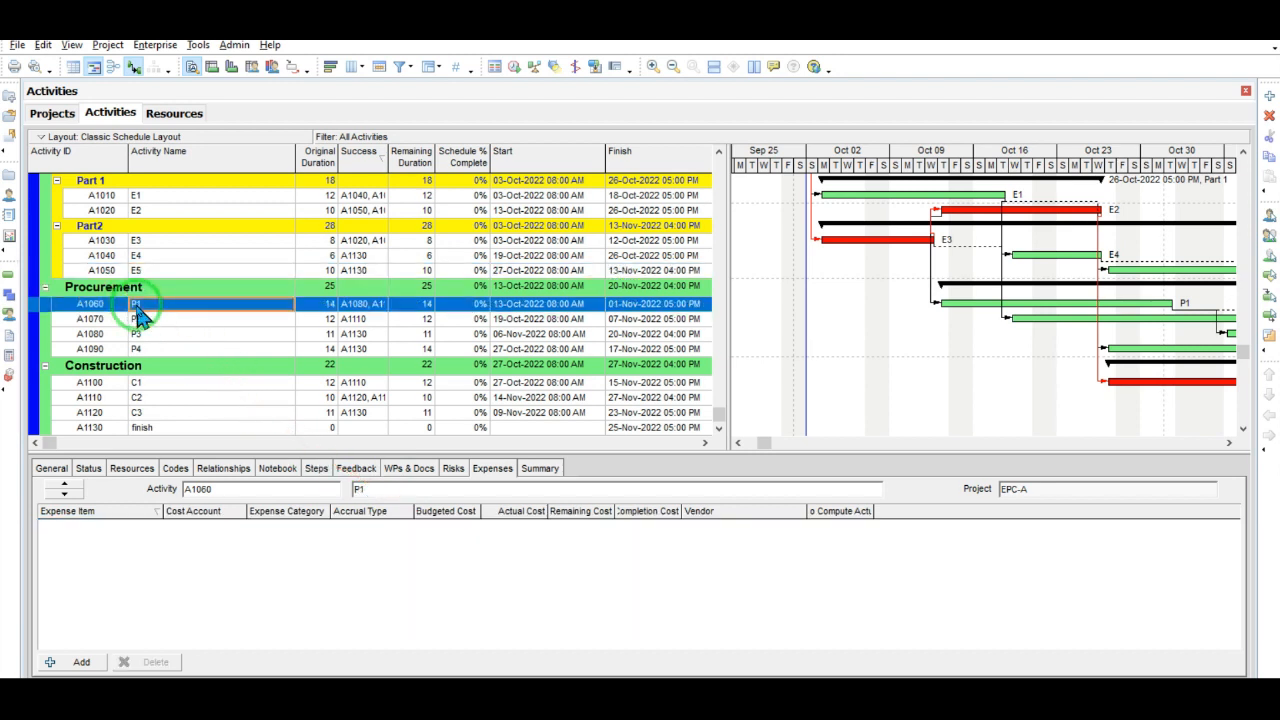
left_click(111, 536)
key("ctrl+v")
left_click(455, 527)
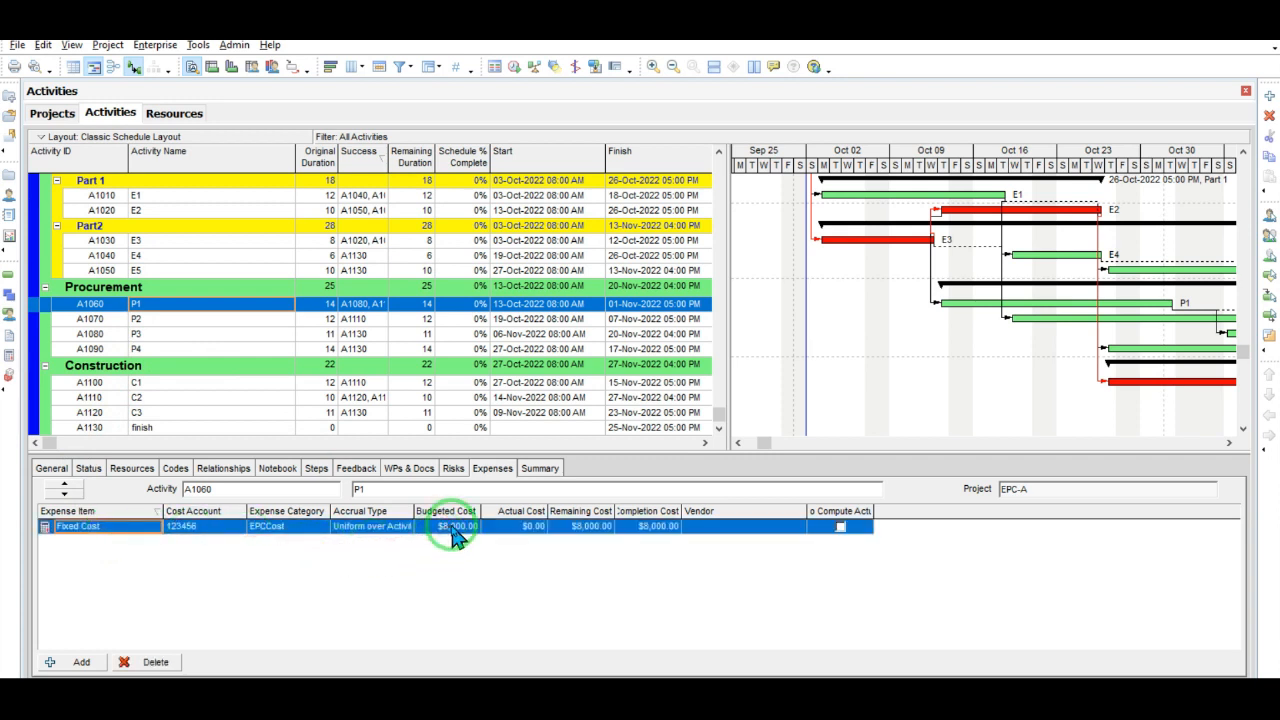
left_click(453, 527)
type("2000")
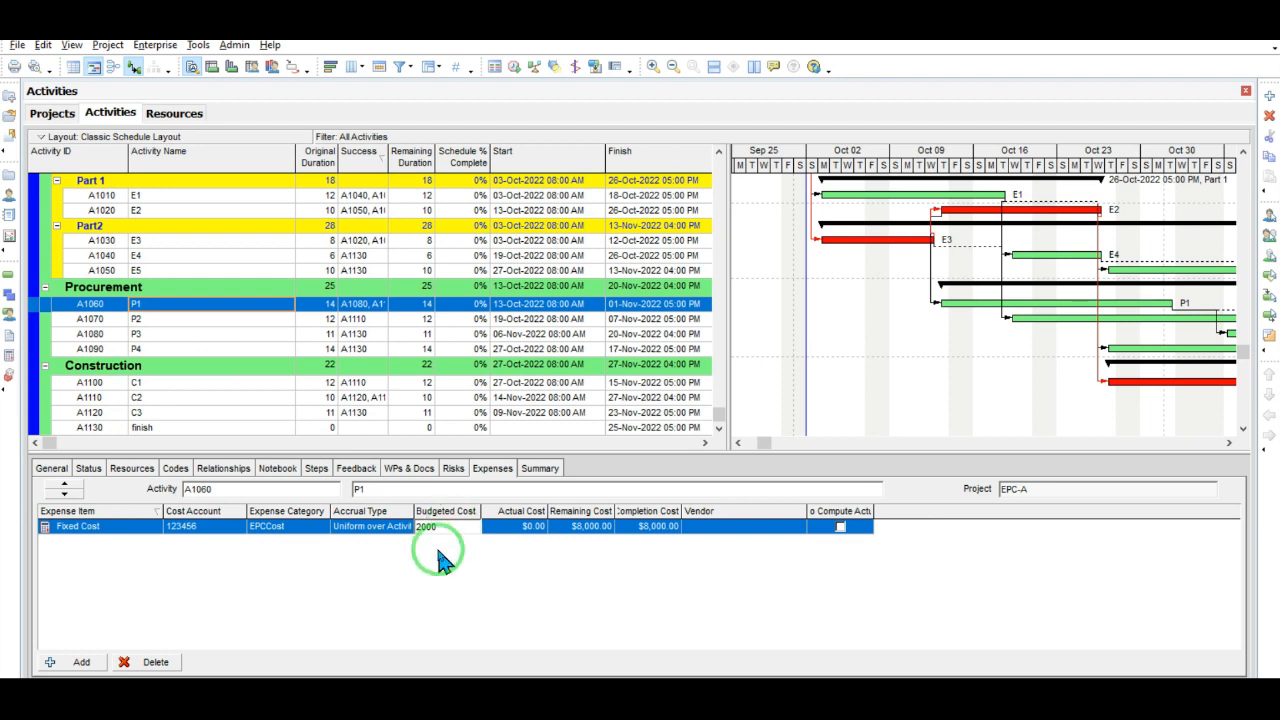
left_click(418, 576)
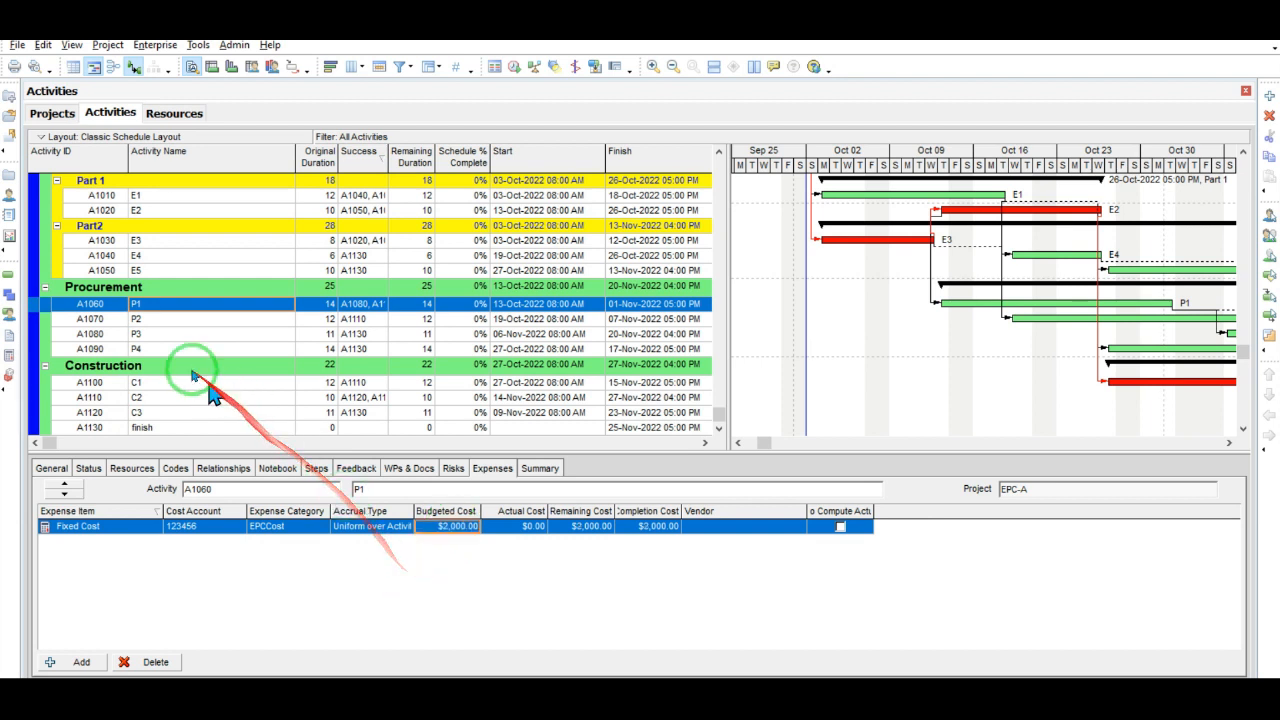
- Paste the copied Fixed Cost expense item into activity A1070 and set its budgeted cost to $3,000
left_click(138, 320)
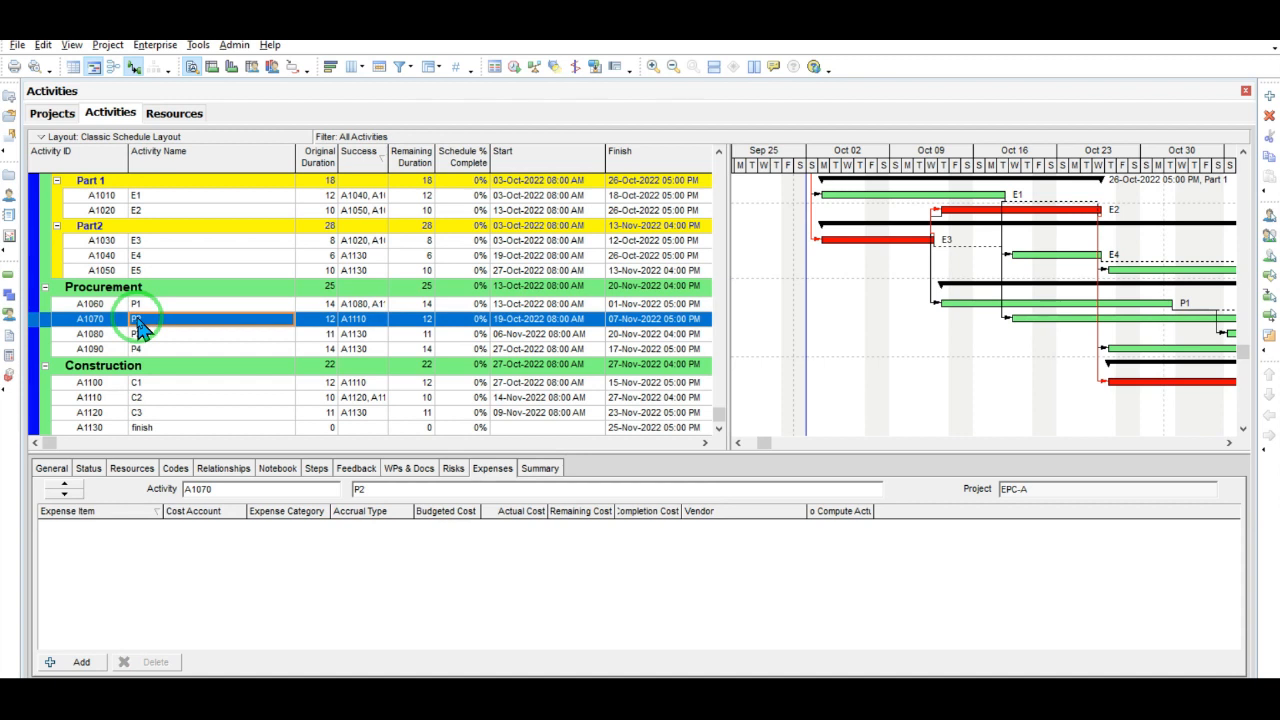
left_click(105, 543)
key("ctrl+v")
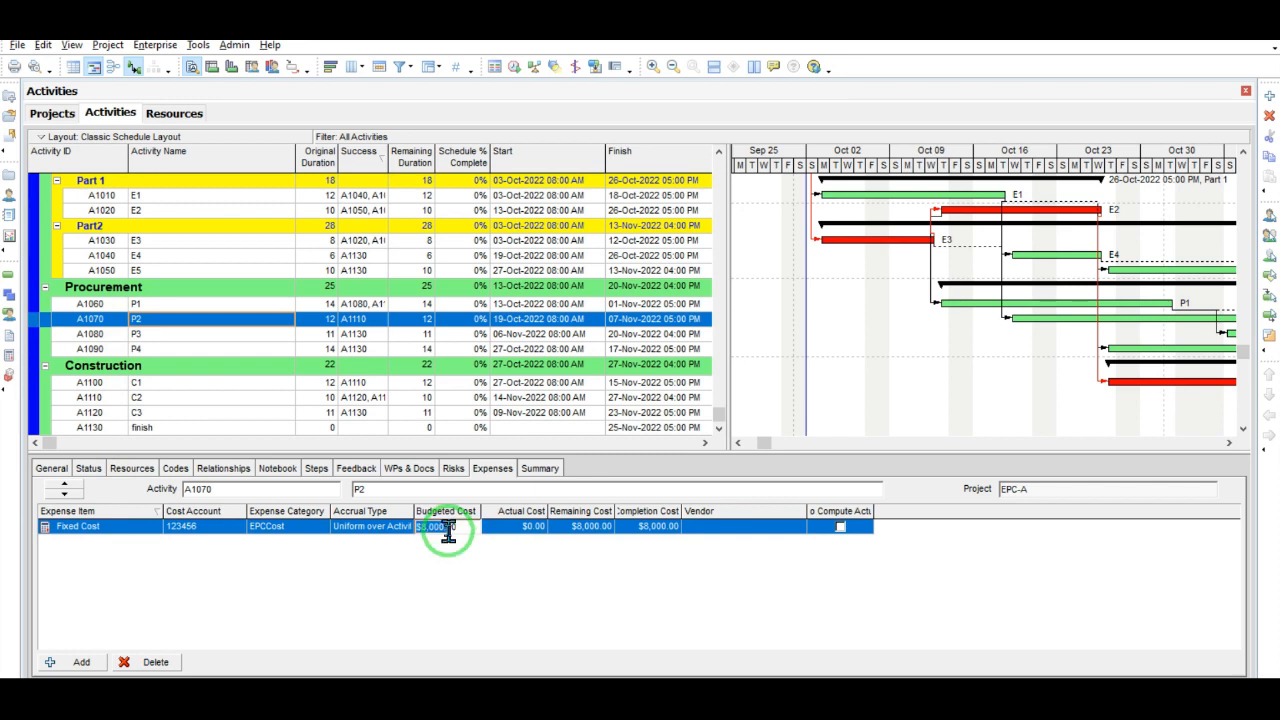
left_click(451, 529)
type("3000")
key("Return")
- Paste the copied Fixed Cost expense item into activity A1080 and set its budgeted cost to $5,000
left_click(139, 338)
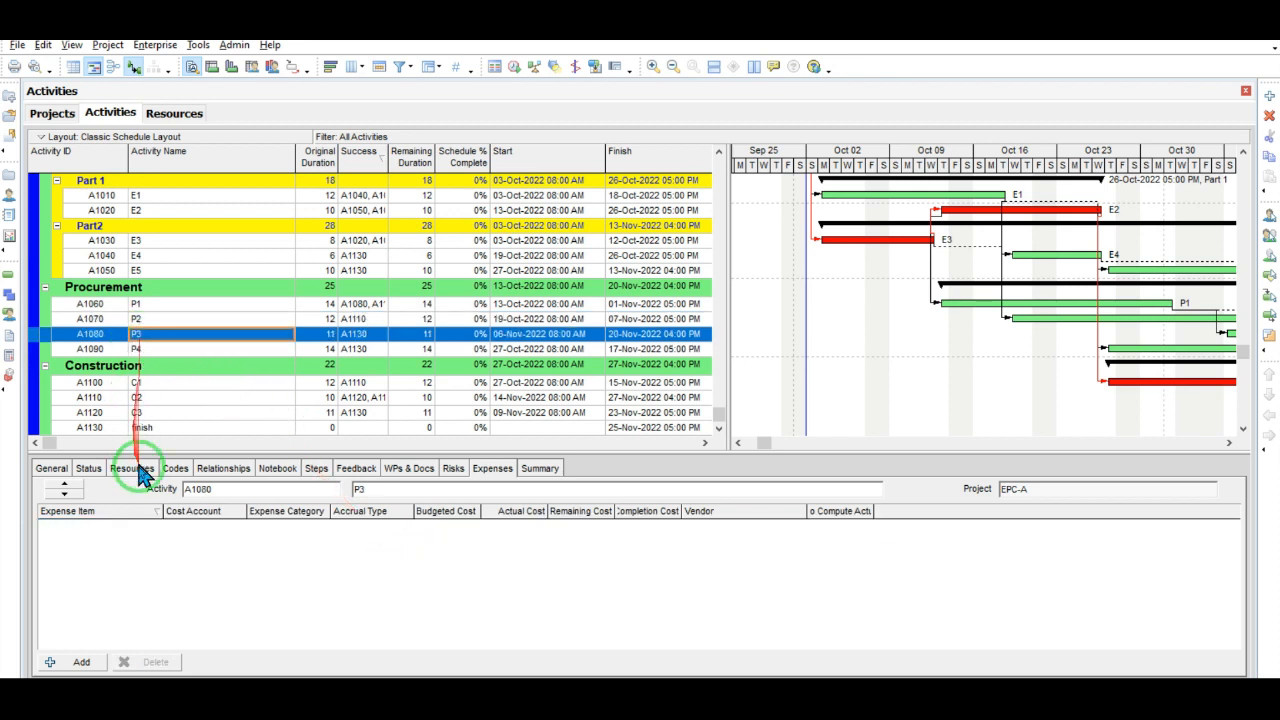
left_click(150, 542)
key("ctrl+v")
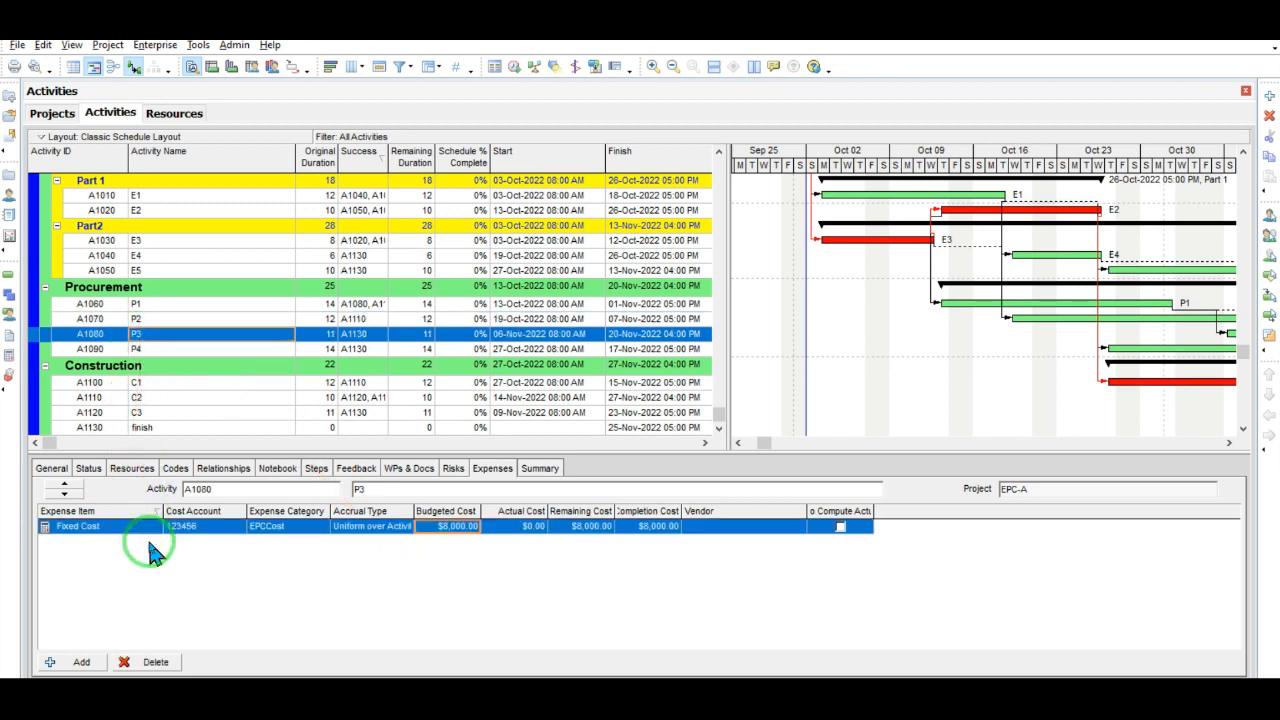
left_click(448, 526)
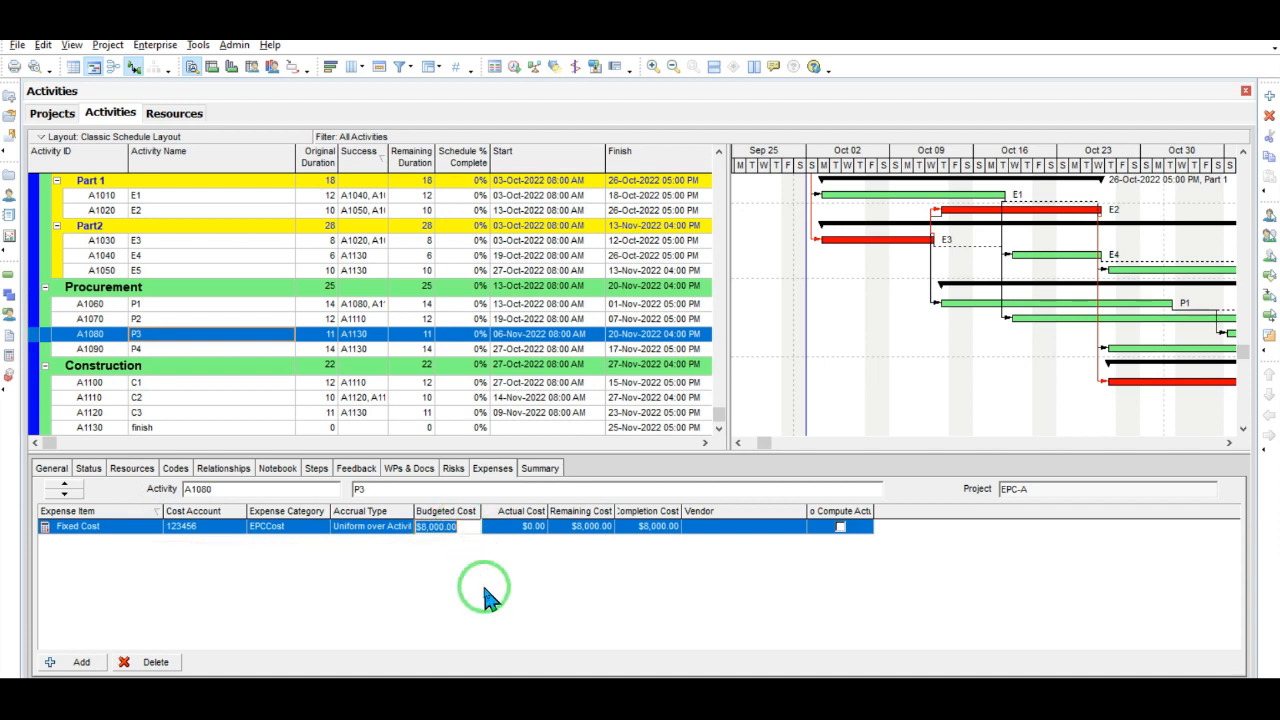
type("5000")
key("Return")
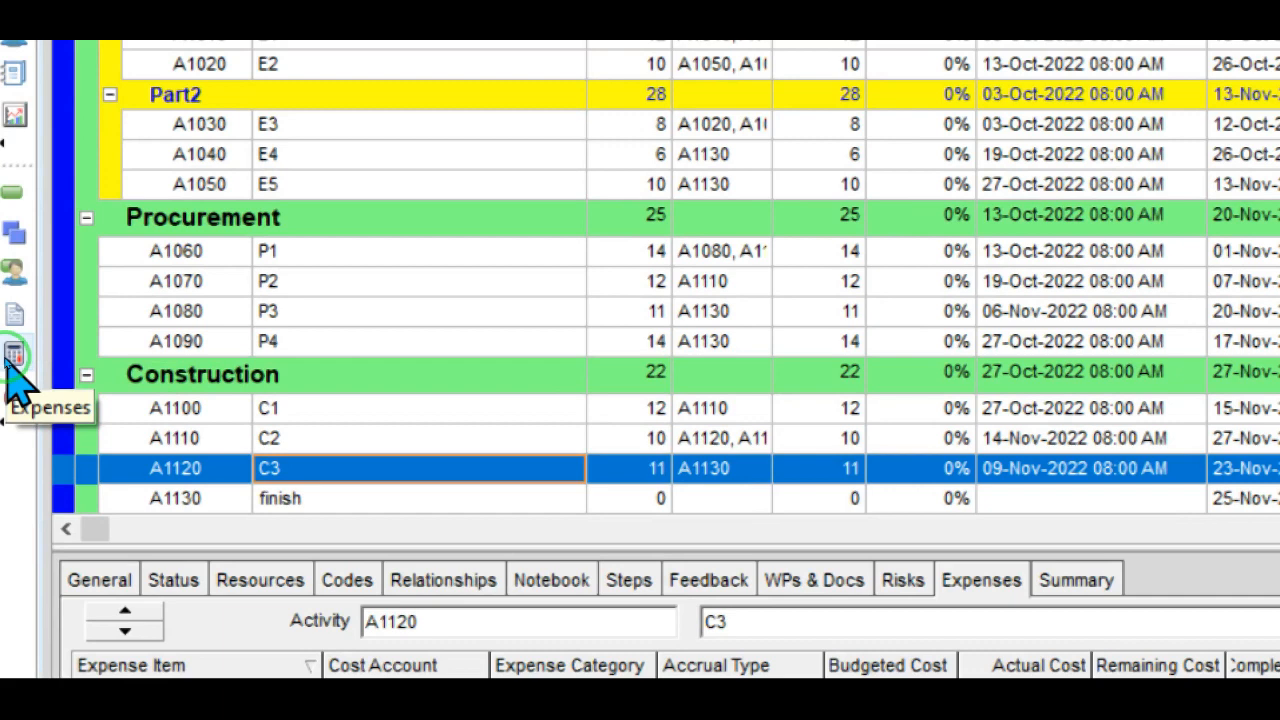
- Open the project expenses list and review the details of the first two Fixed Cost items
left_click(12, 357)
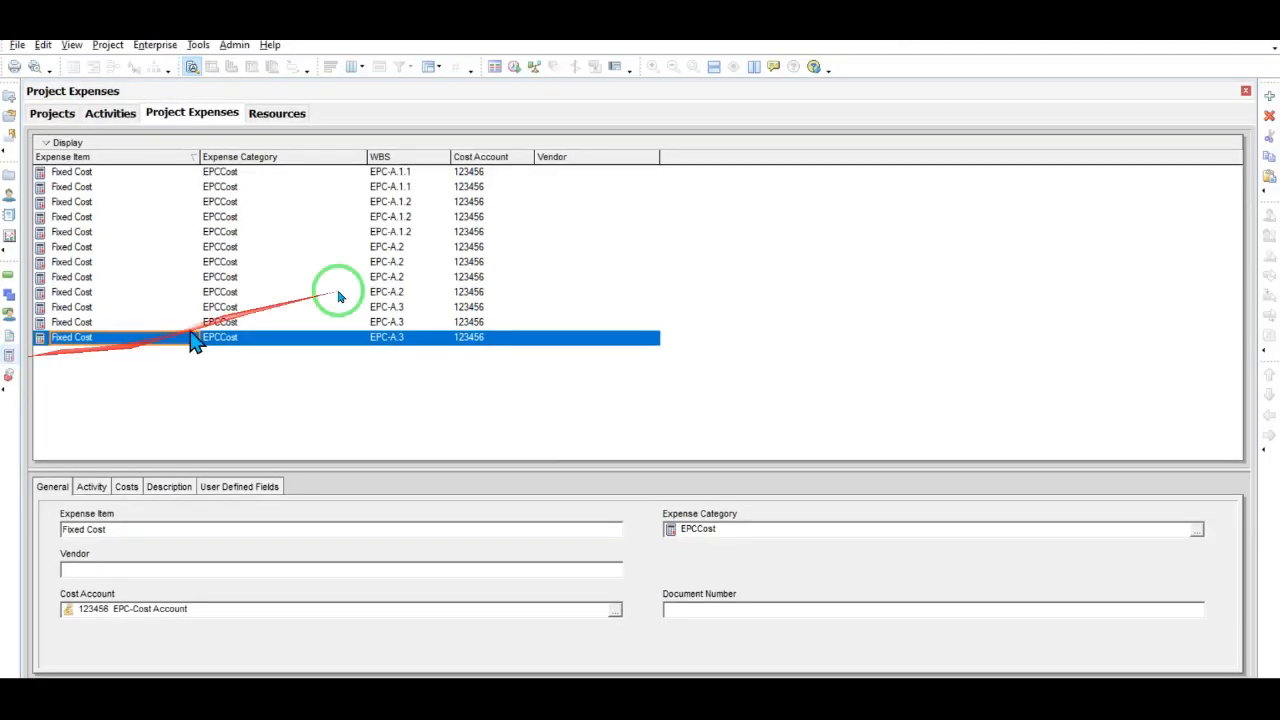
left_click(74, 172)
left_click(76, 187)
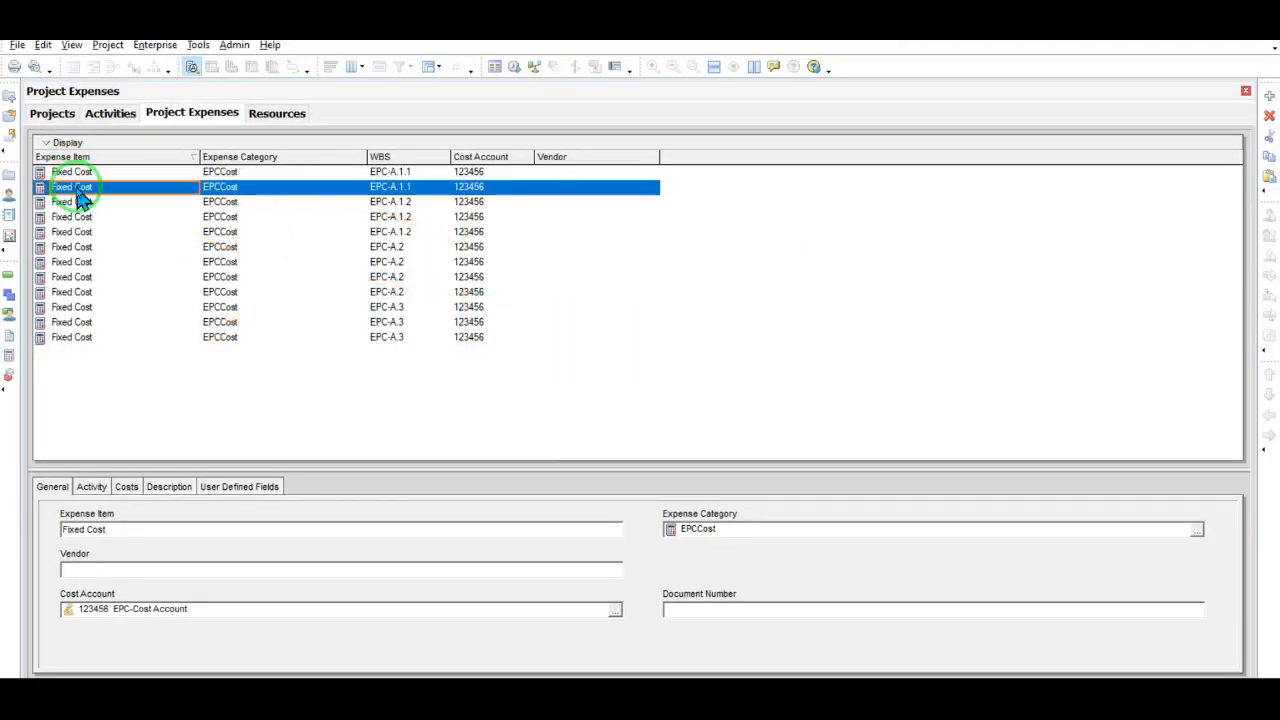
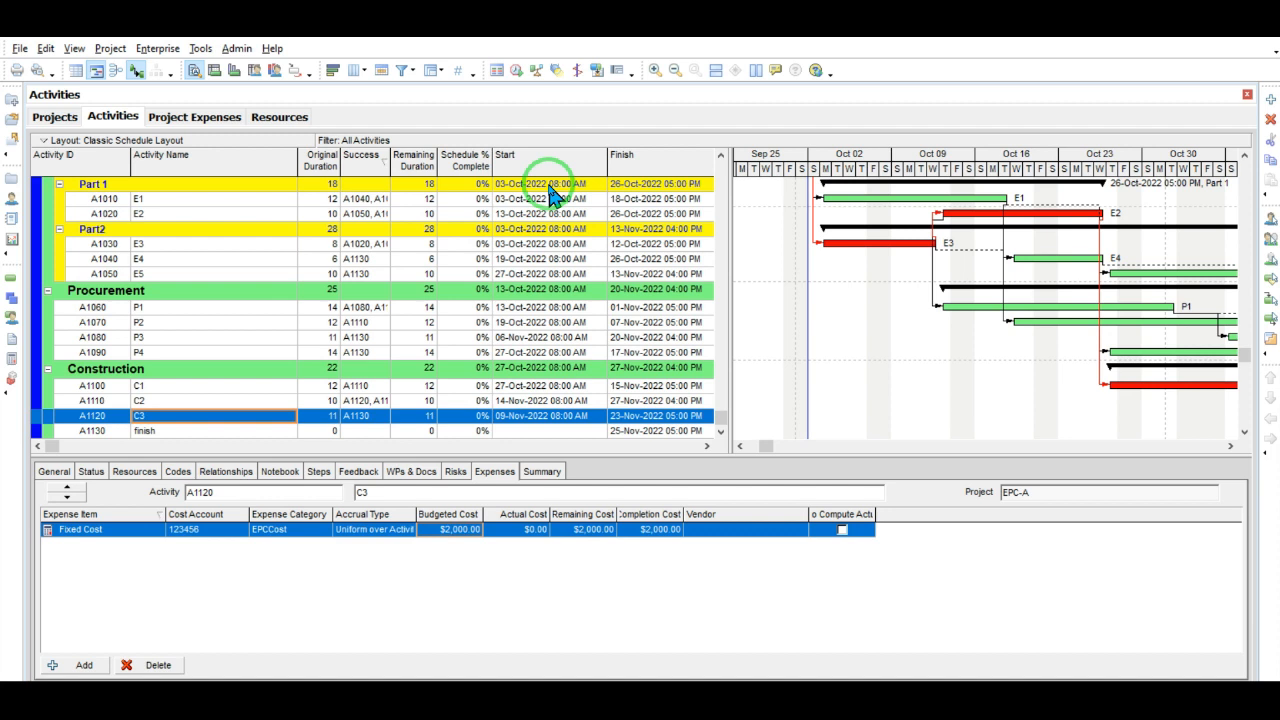
- Add a user defined field titled LocationId for the Activities subject area
left_click(201, 48)
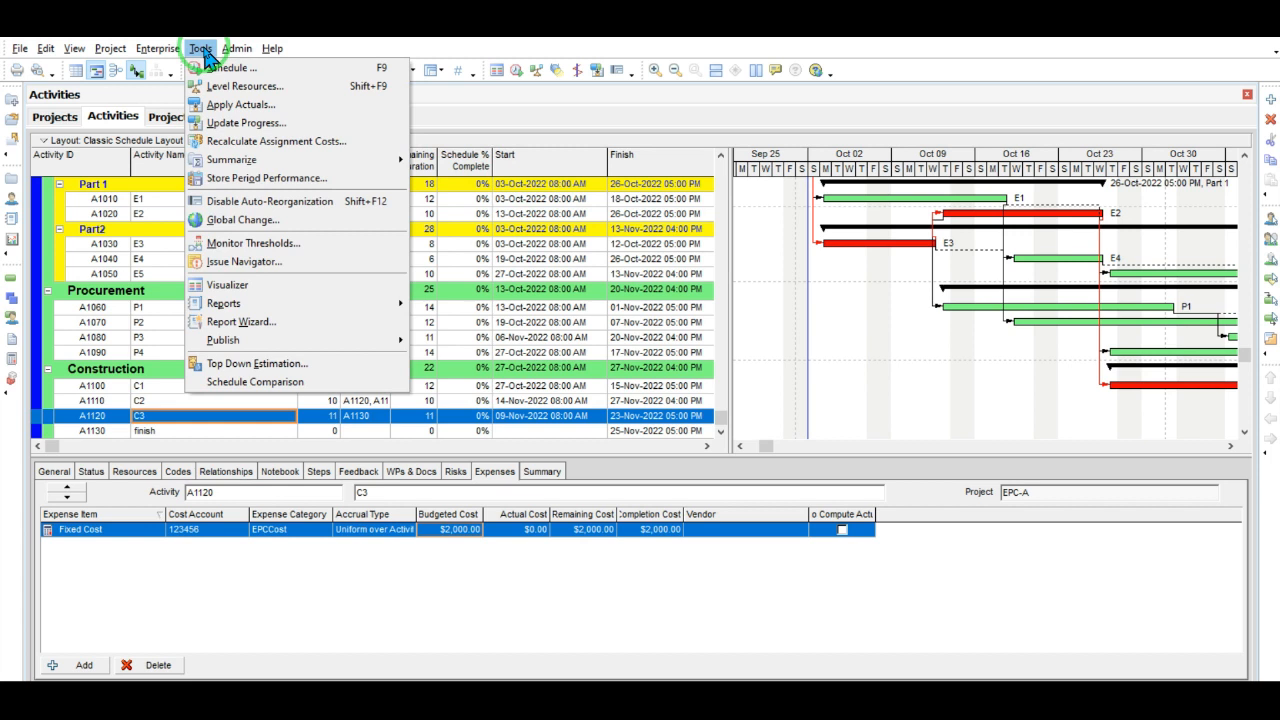
left_click(157, 48)
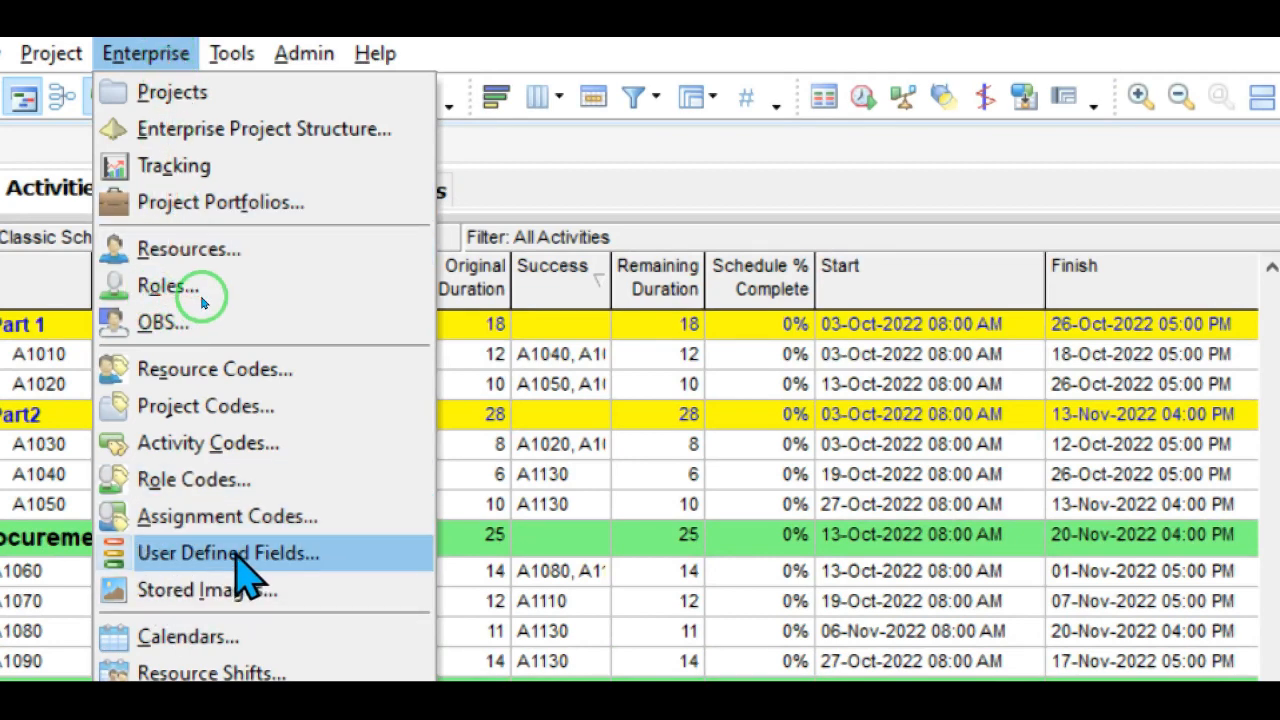
left_click(238, 557)
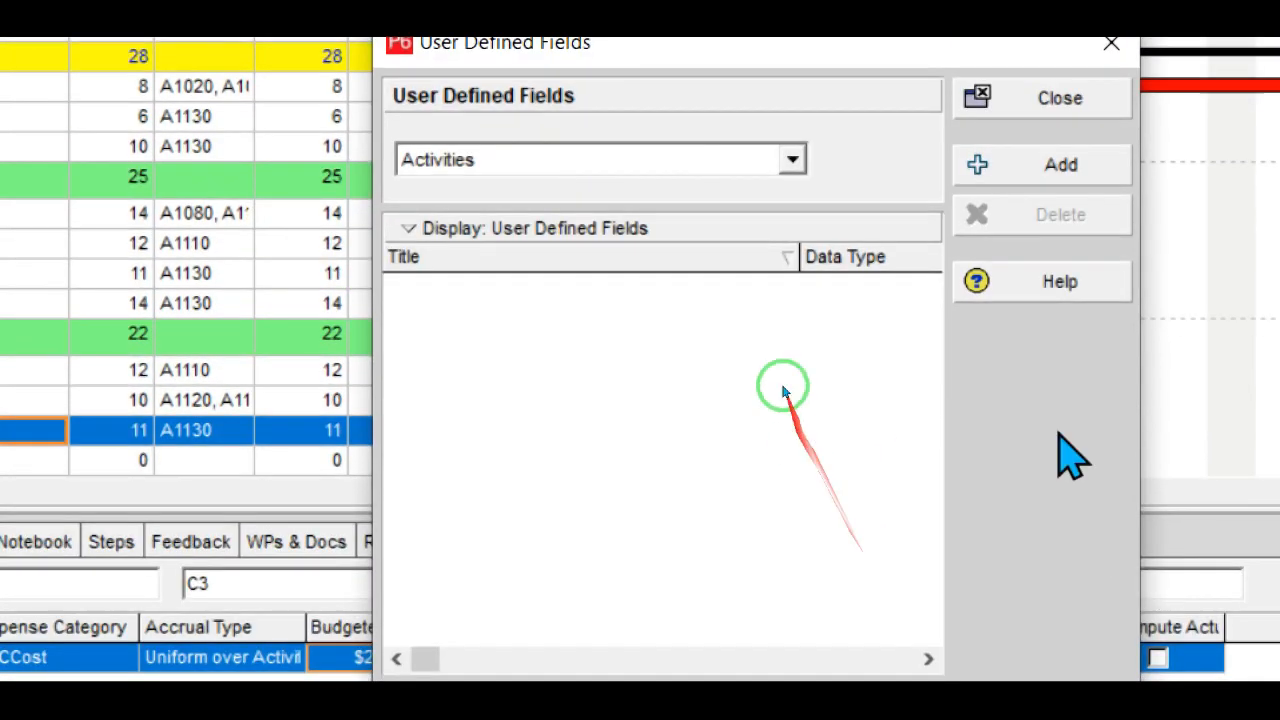
left_click(1030, 162)
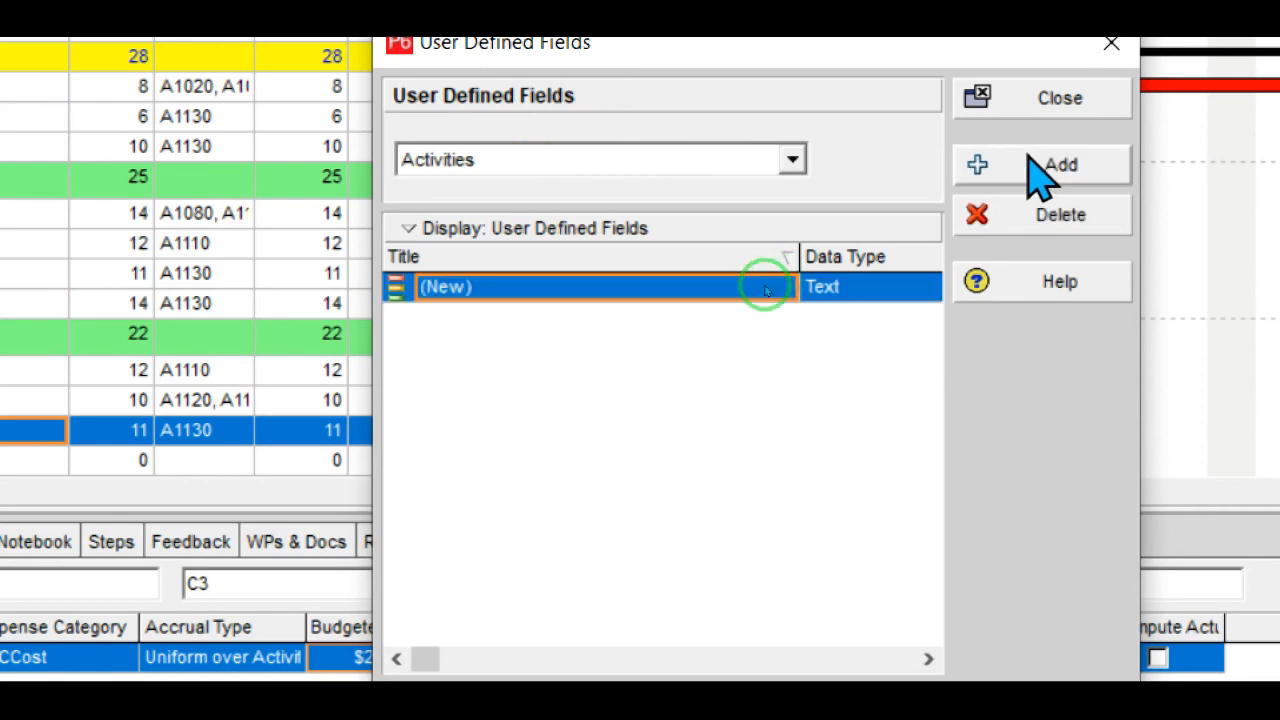
left_click(494, 287)
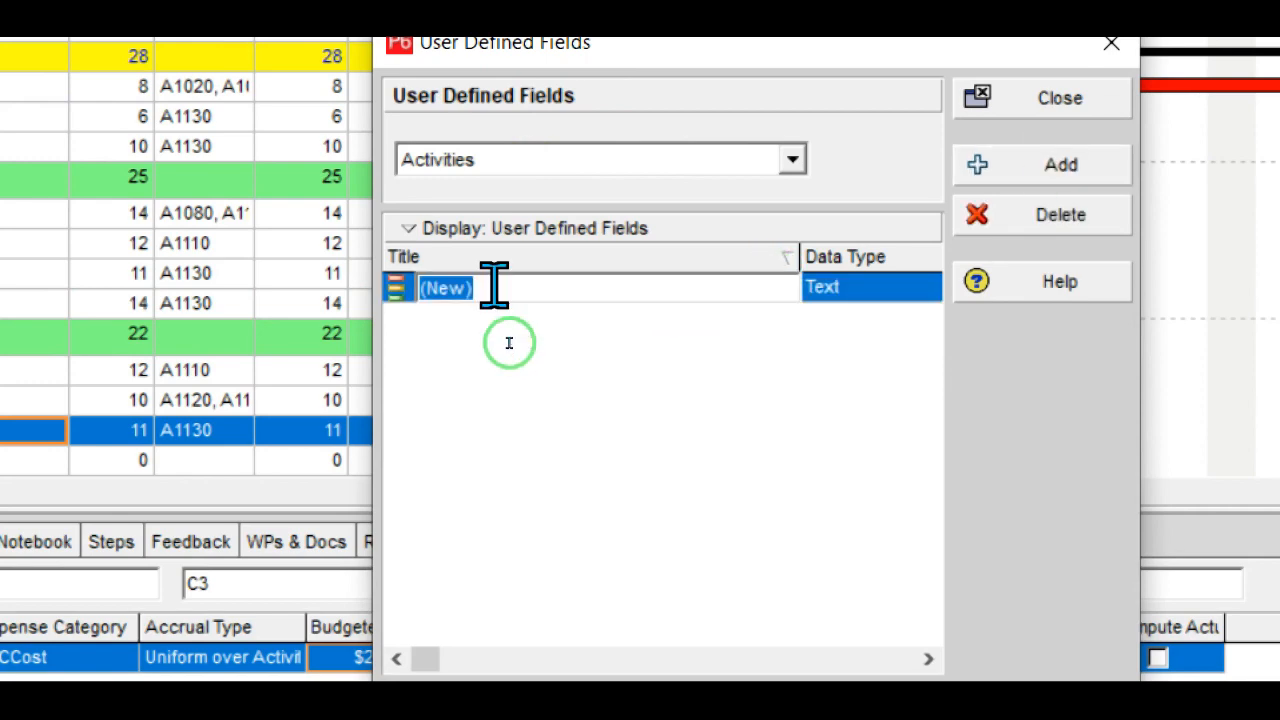
type("Loc")
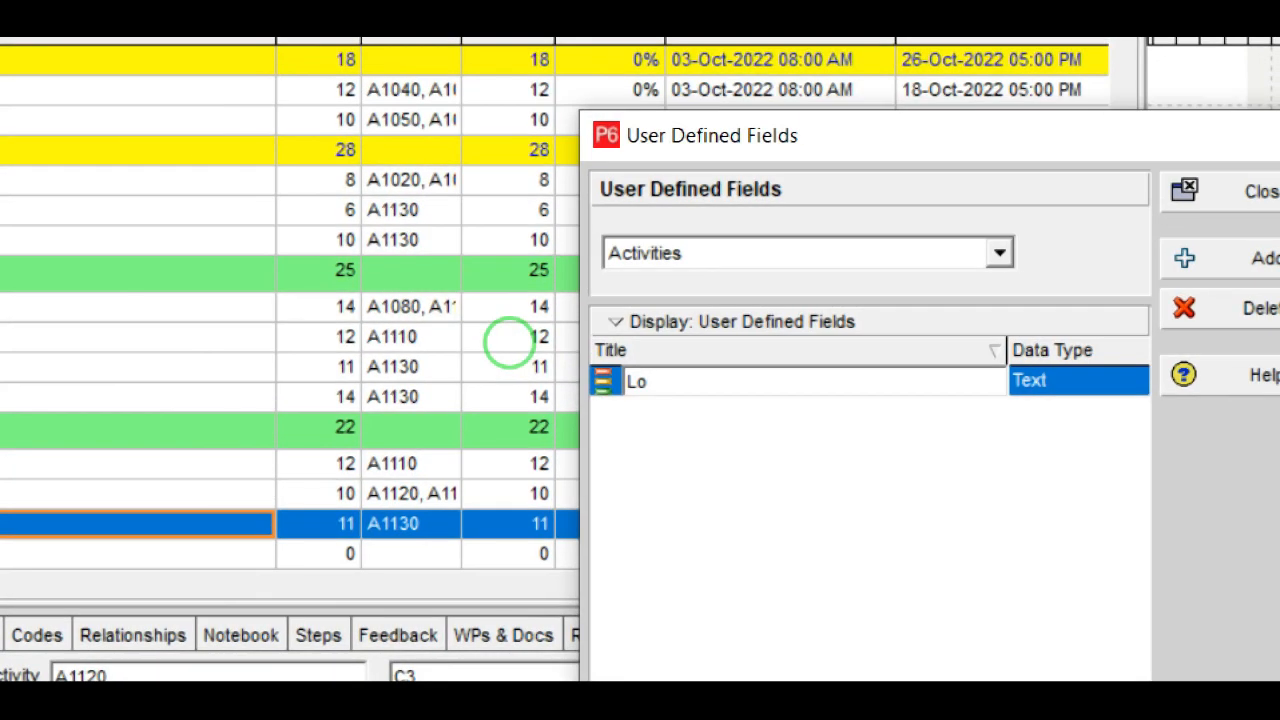
type("aa")
key("BackSpace")
type("tion")
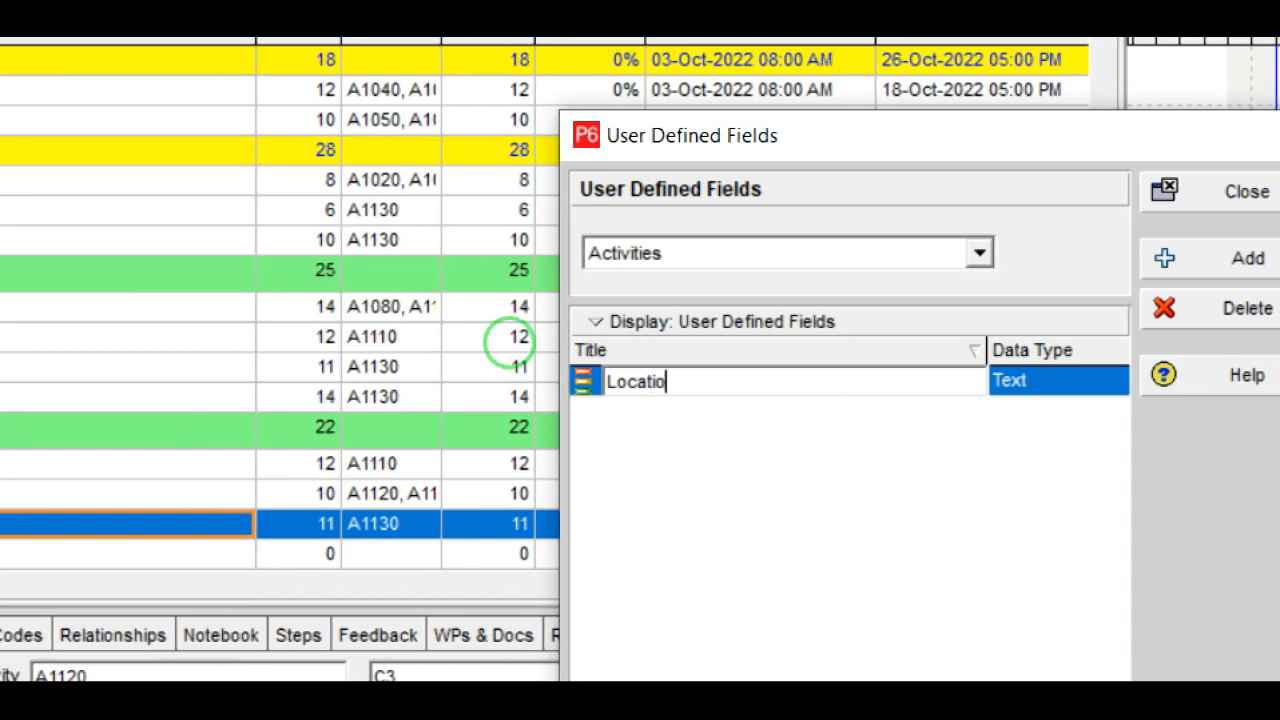
type("Id")
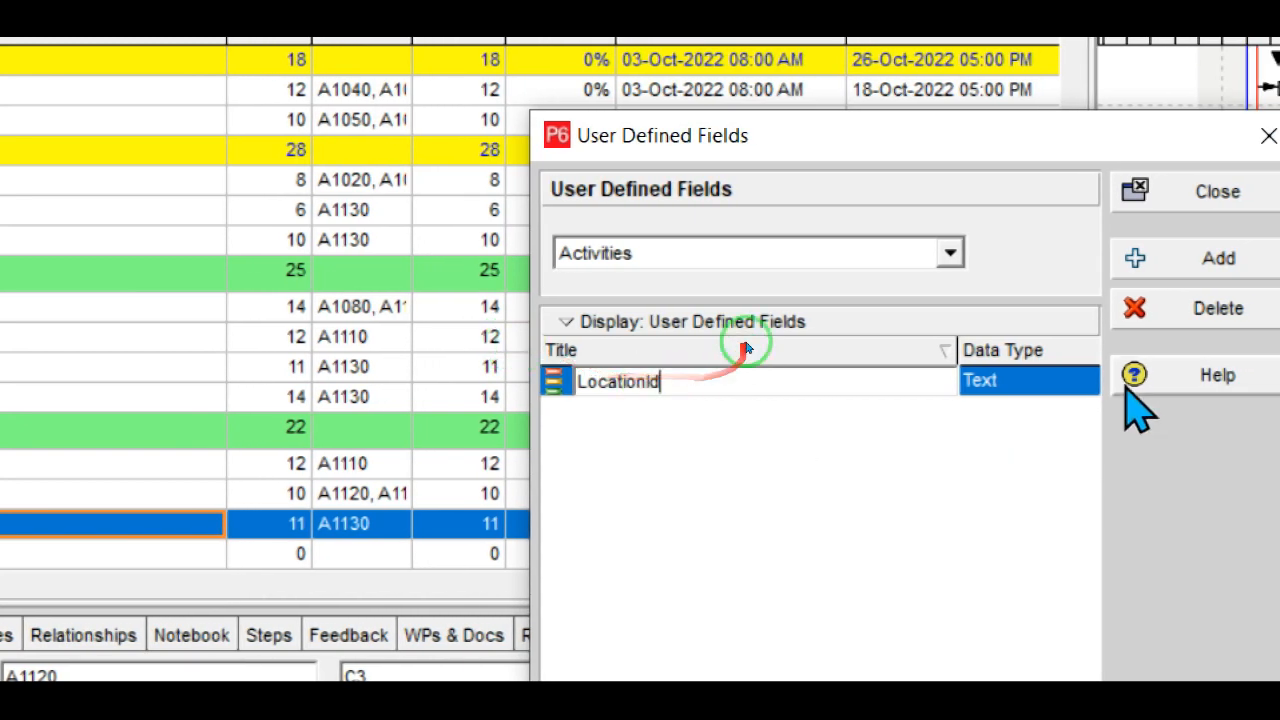
- Set the LocationId field's data type to Number and close the user defined fields
left_click(1074, 389)
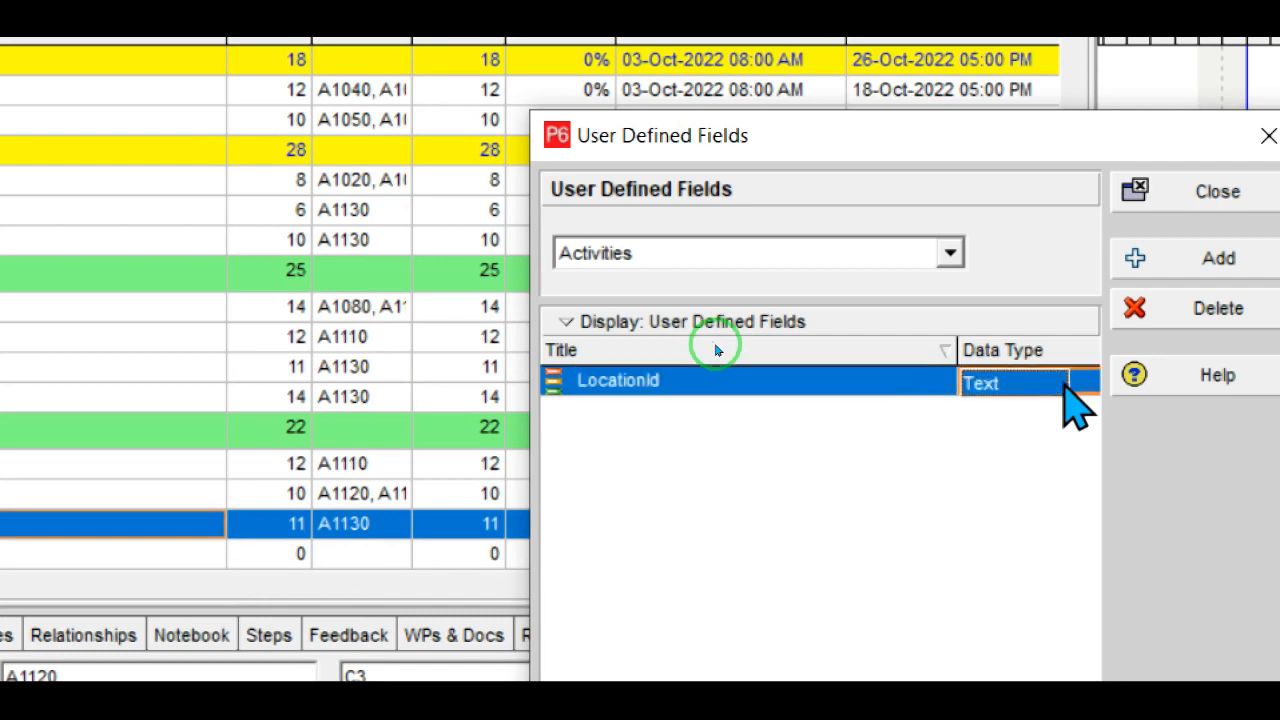
left_click(1078, 386)
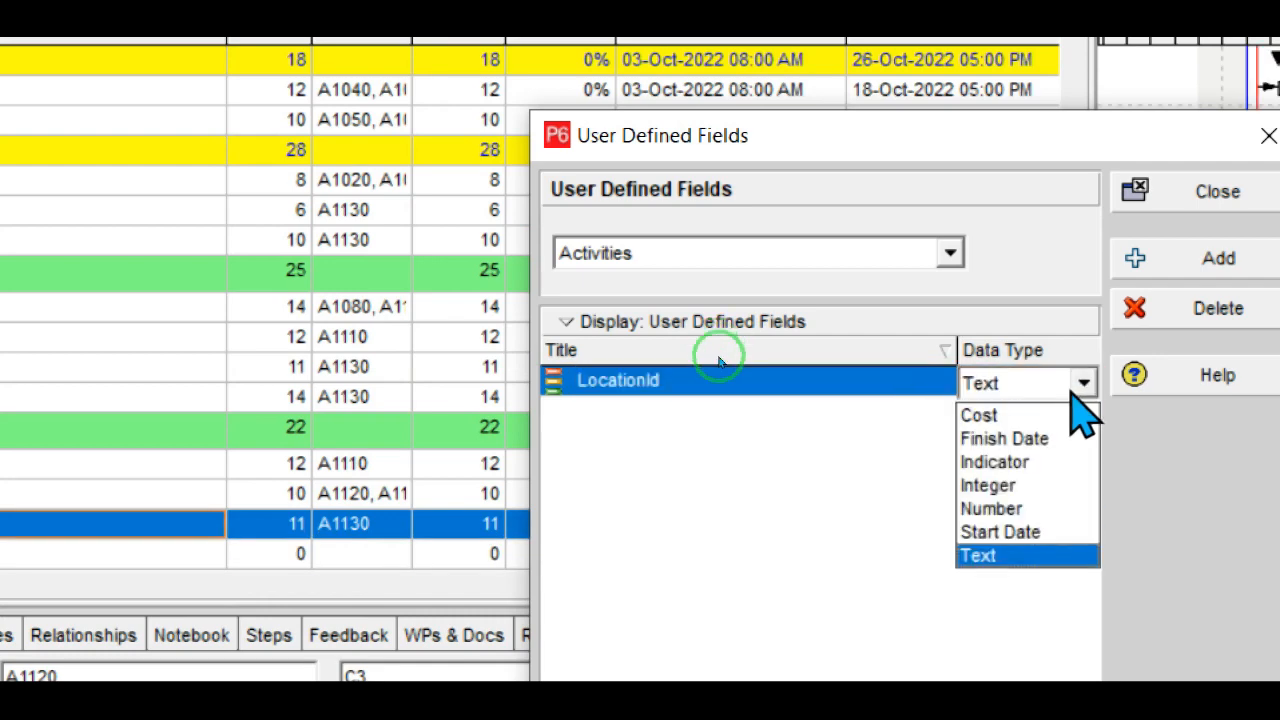
left_click(1042, 508)
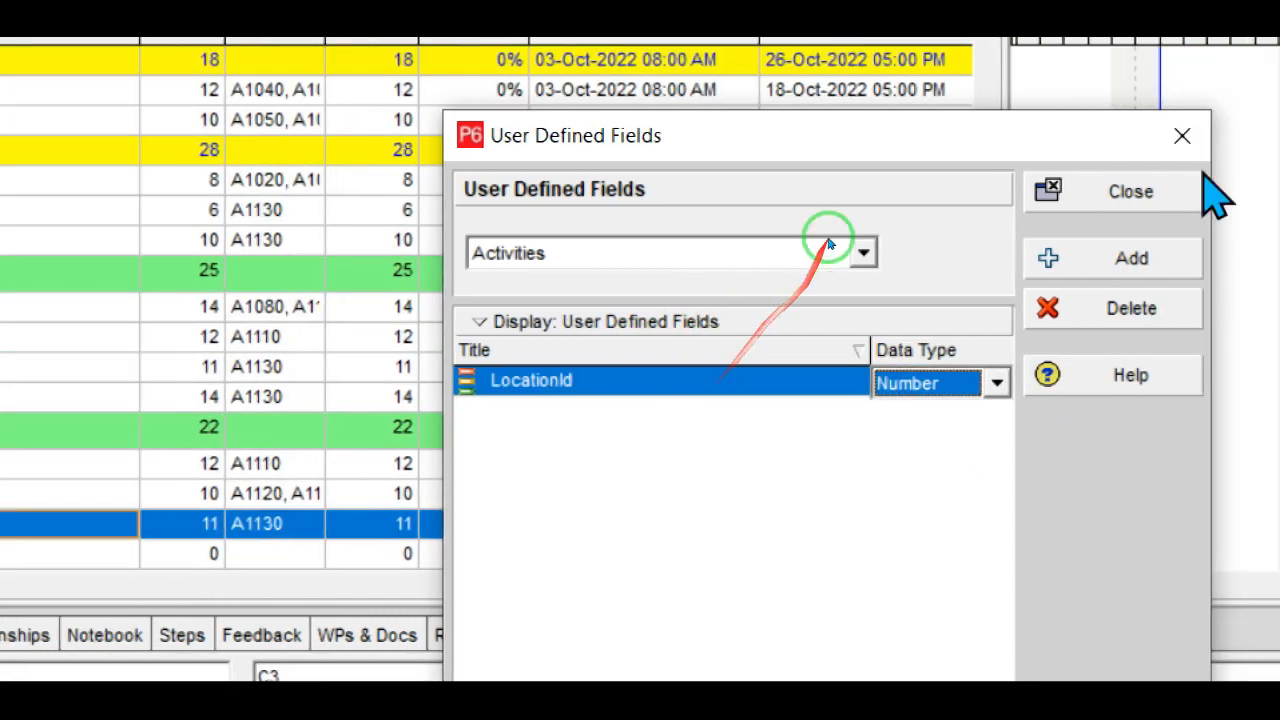
left_click(1150, 193)
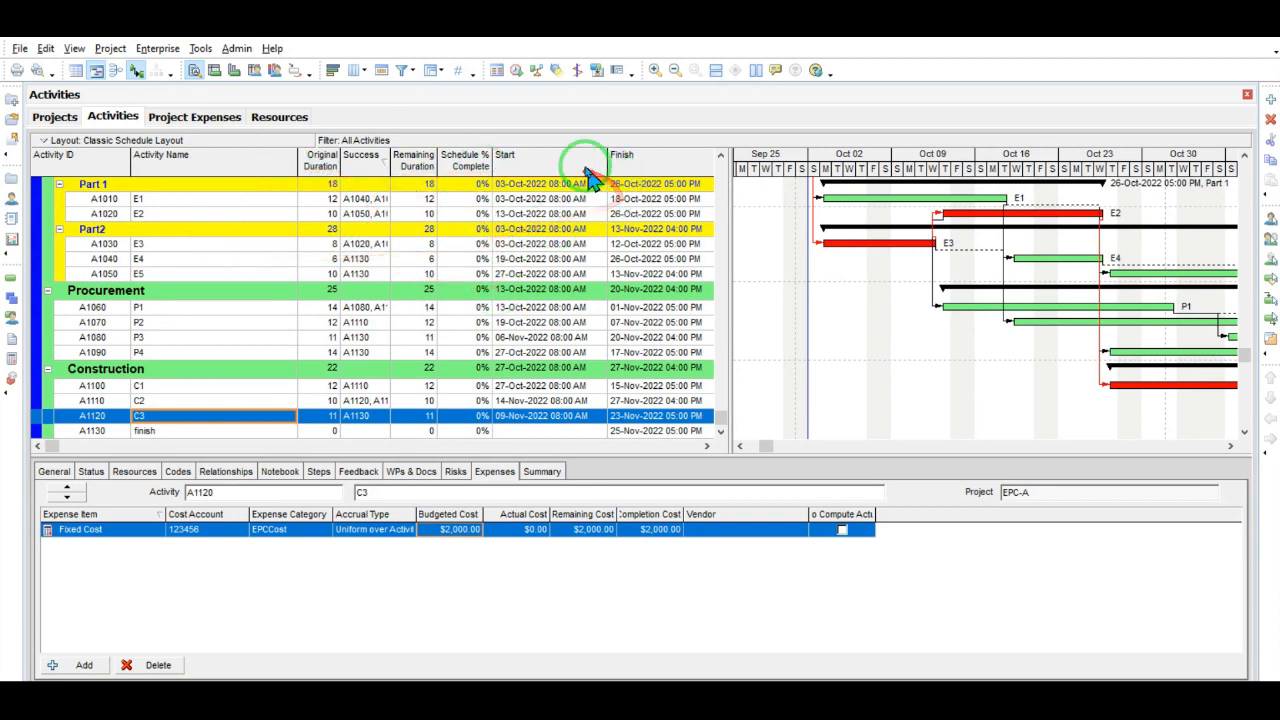
- Add the user defined LocationId field to the selected columns of the activity table
left_click(364, 78)
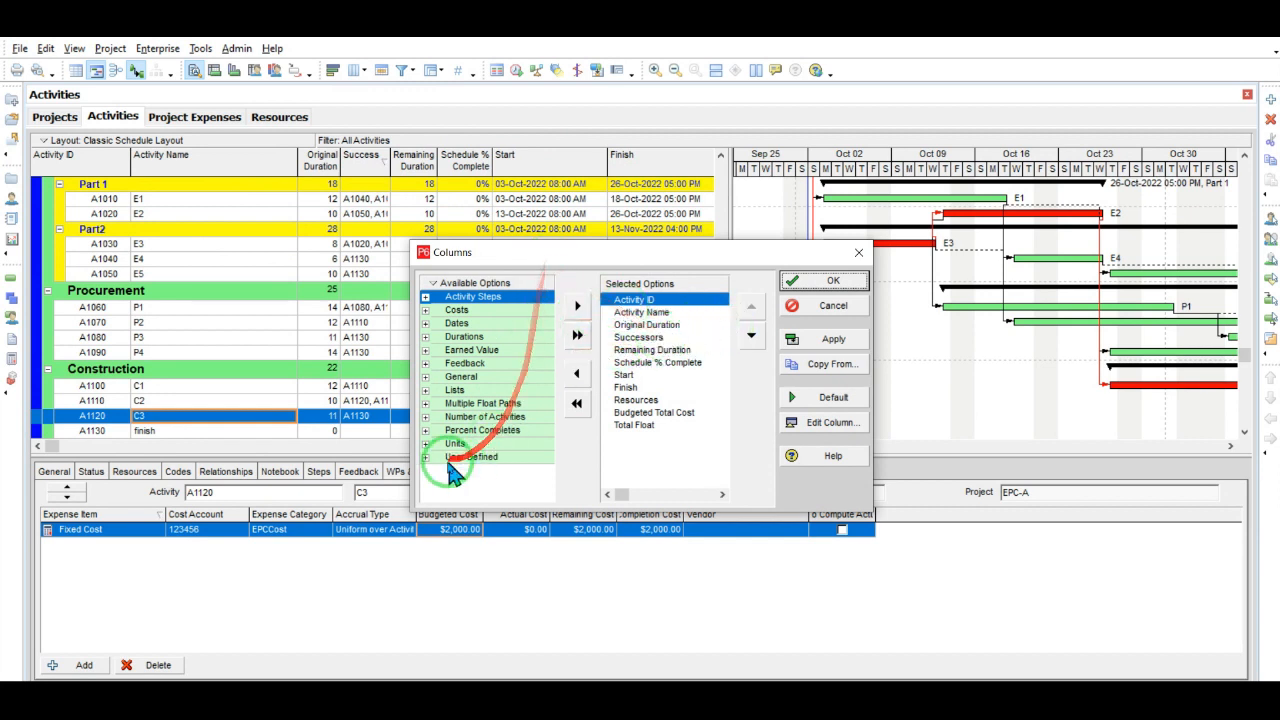
left_click(427, 457)
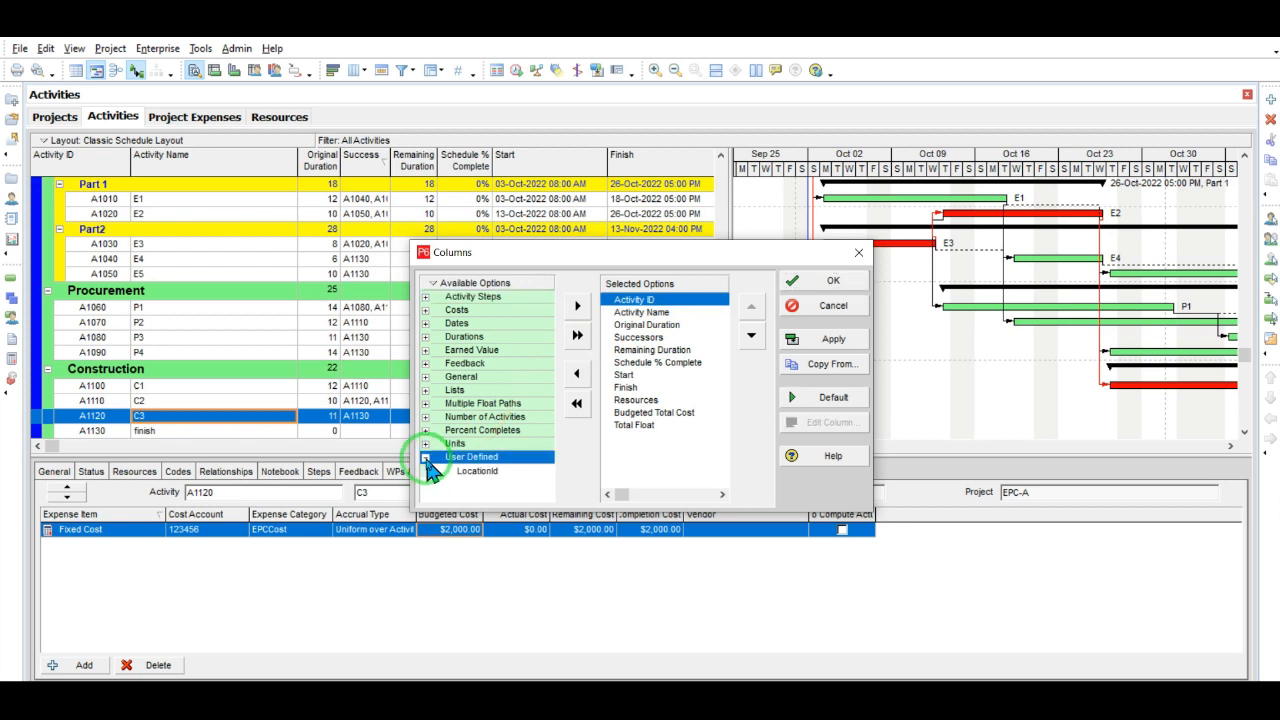
left_click(476, 478)
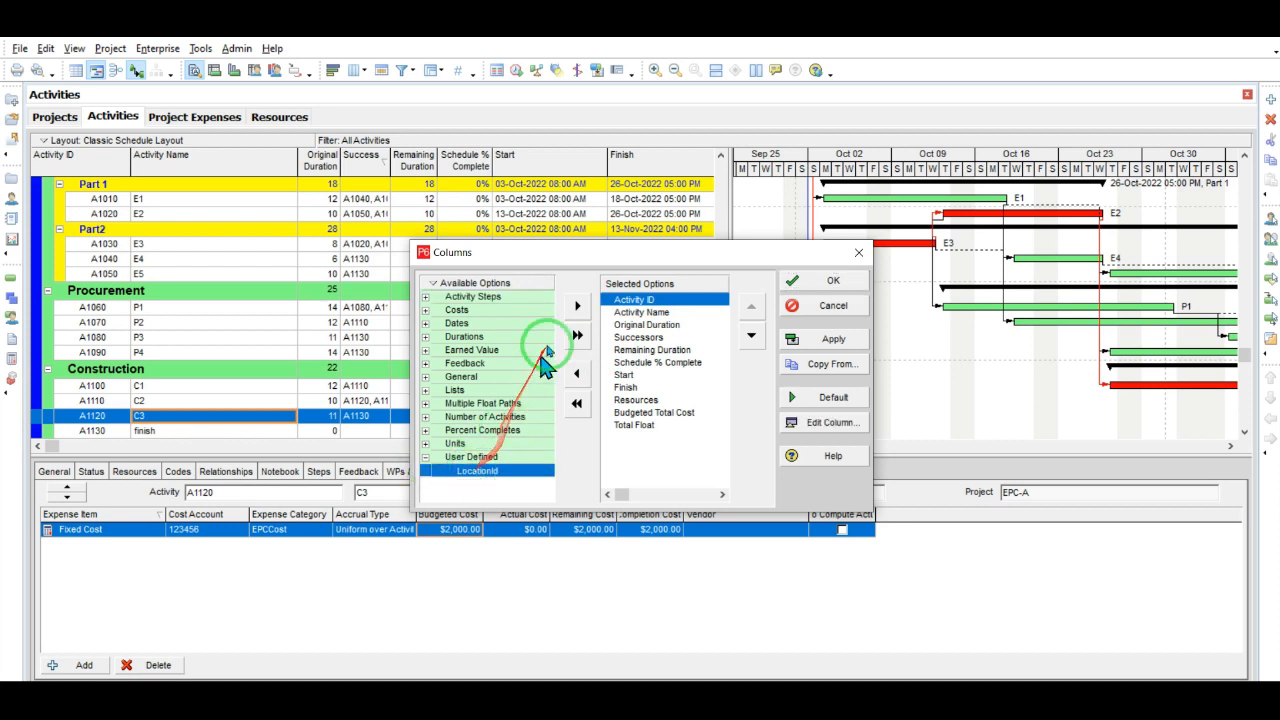
left_click(577, 306)
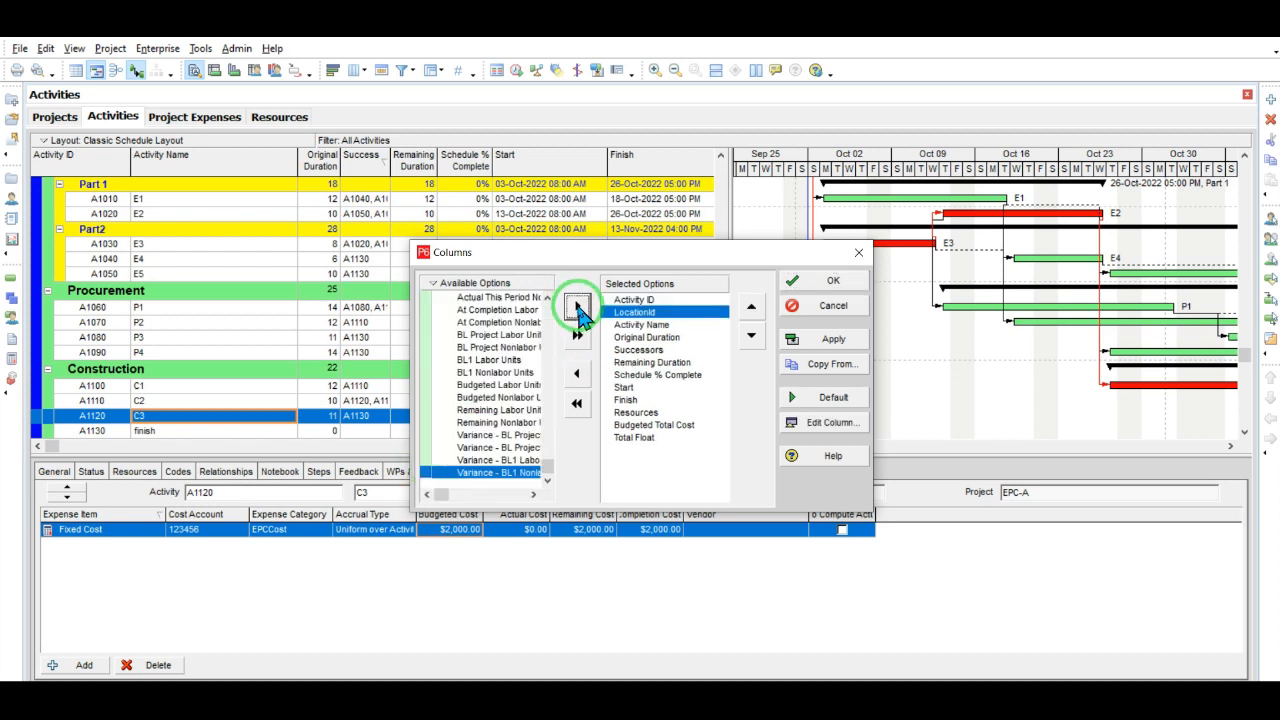
- Reorder the LocationId column to sit between Schedule % Complete and Start, and apply the column layout
left_click(760, 340)
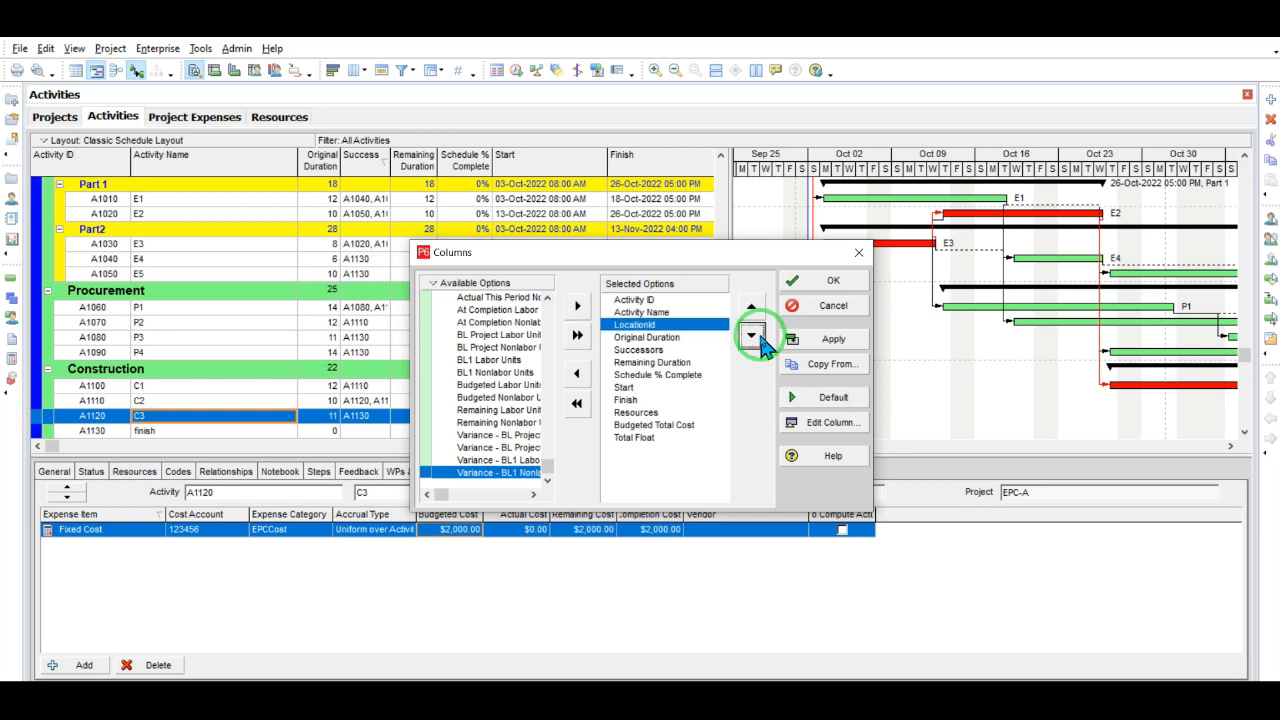
left_click(760, 340)
left_click(760, 340)
left_click(760, 340)
left_click(760, 340)
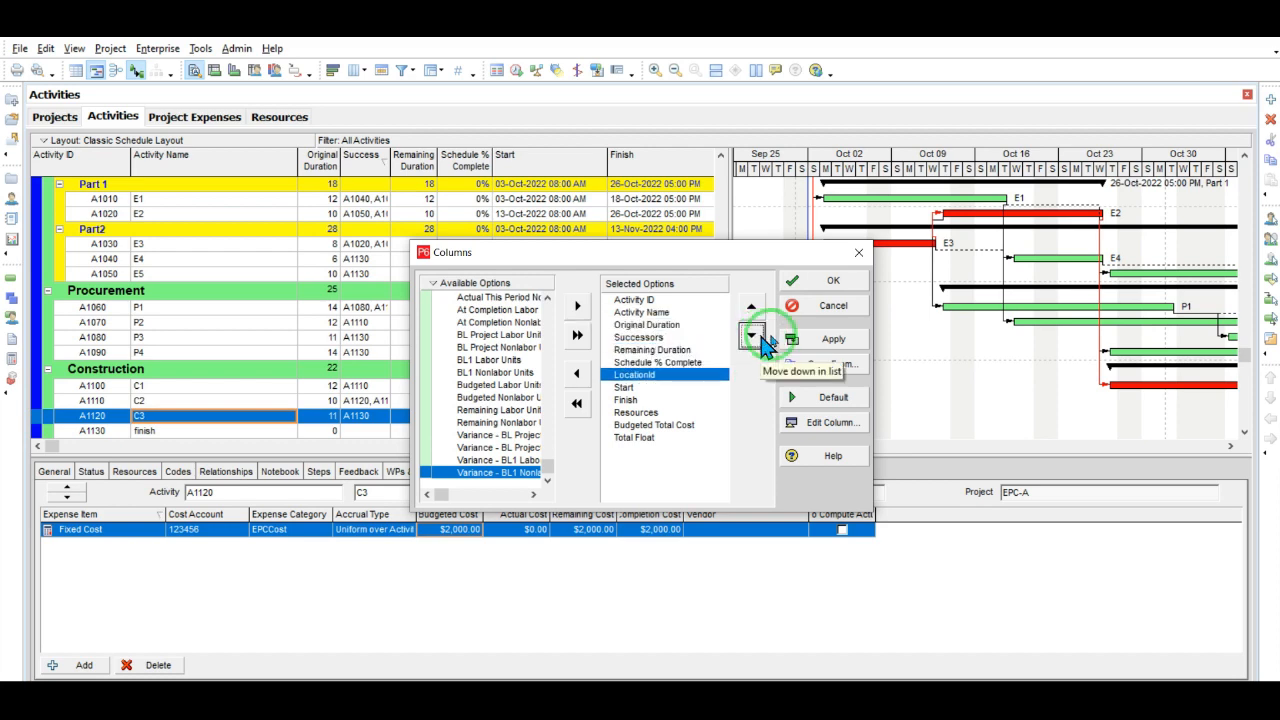
left_click(815, 280)
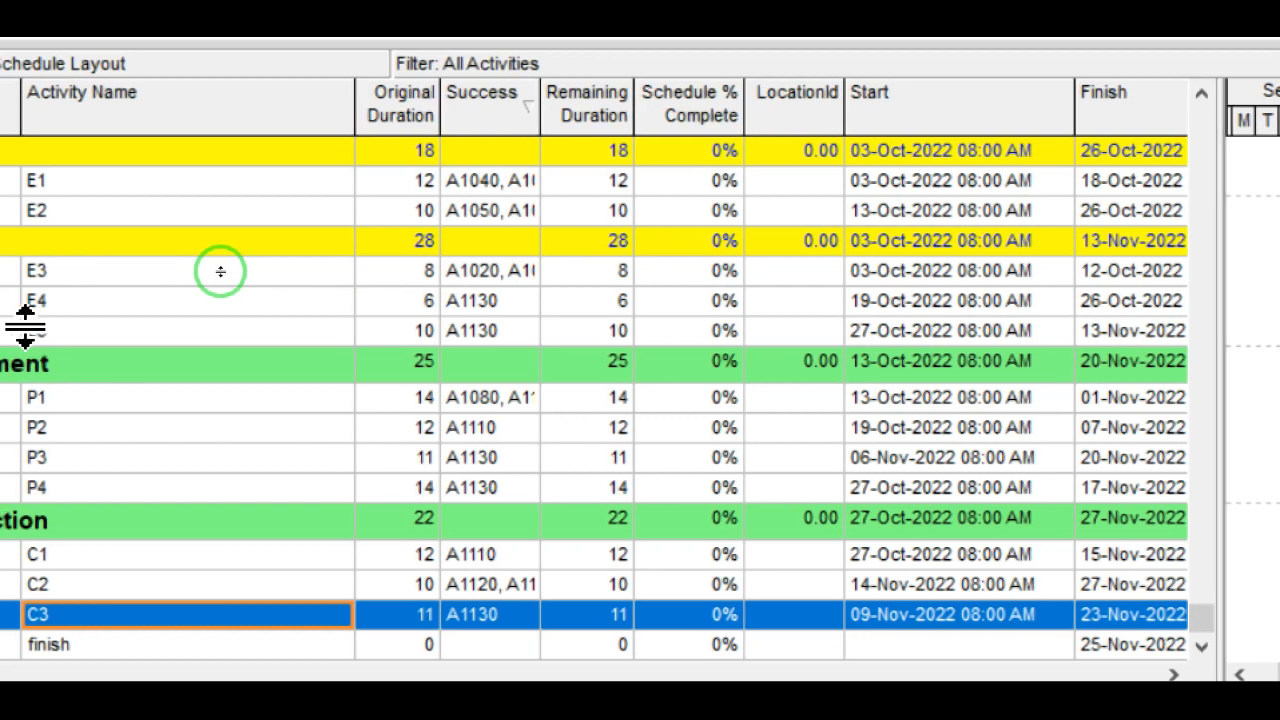
- Set the LocationId of activities A1010 and A1060 to 1
left_click(806, 182)
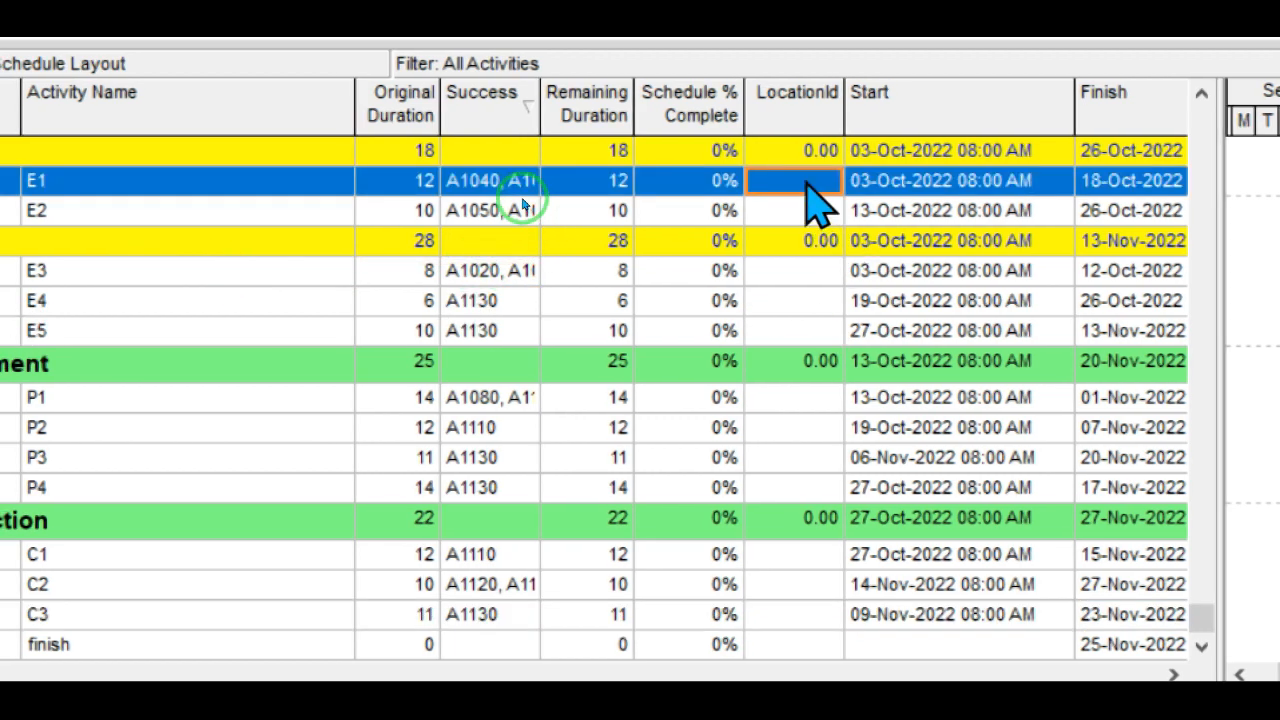
type("1")
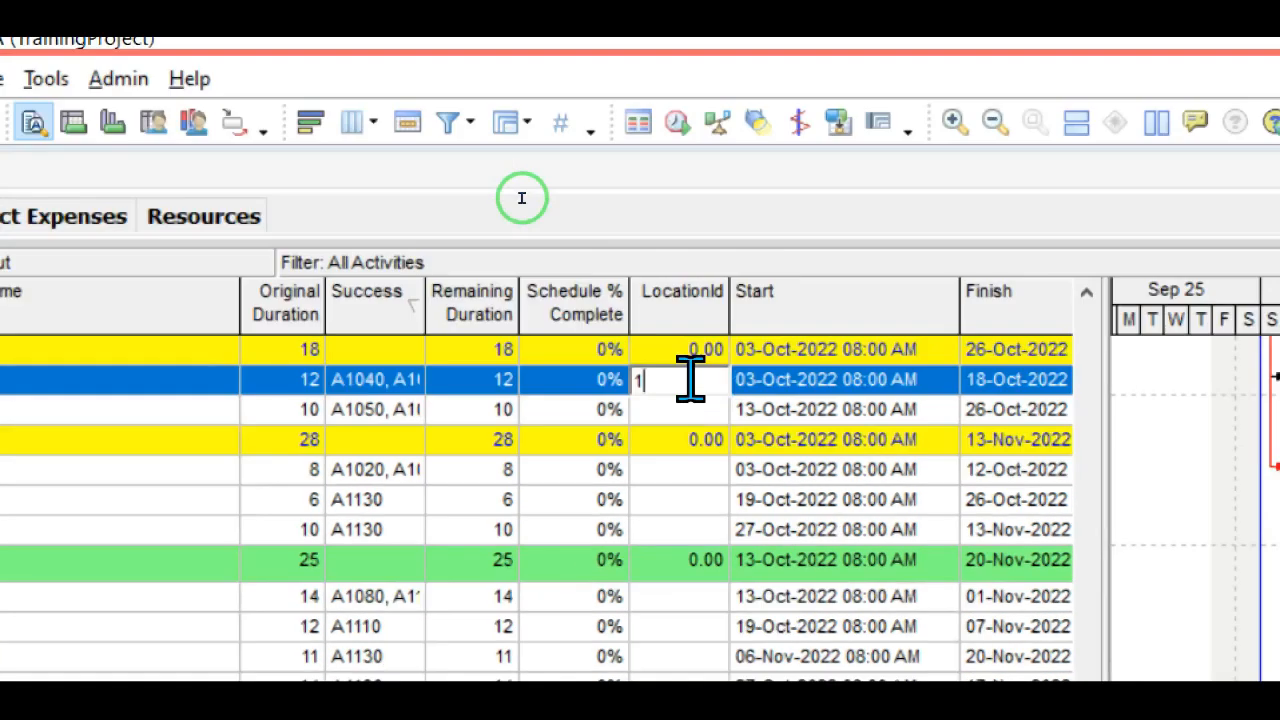
left_click(689, 470)
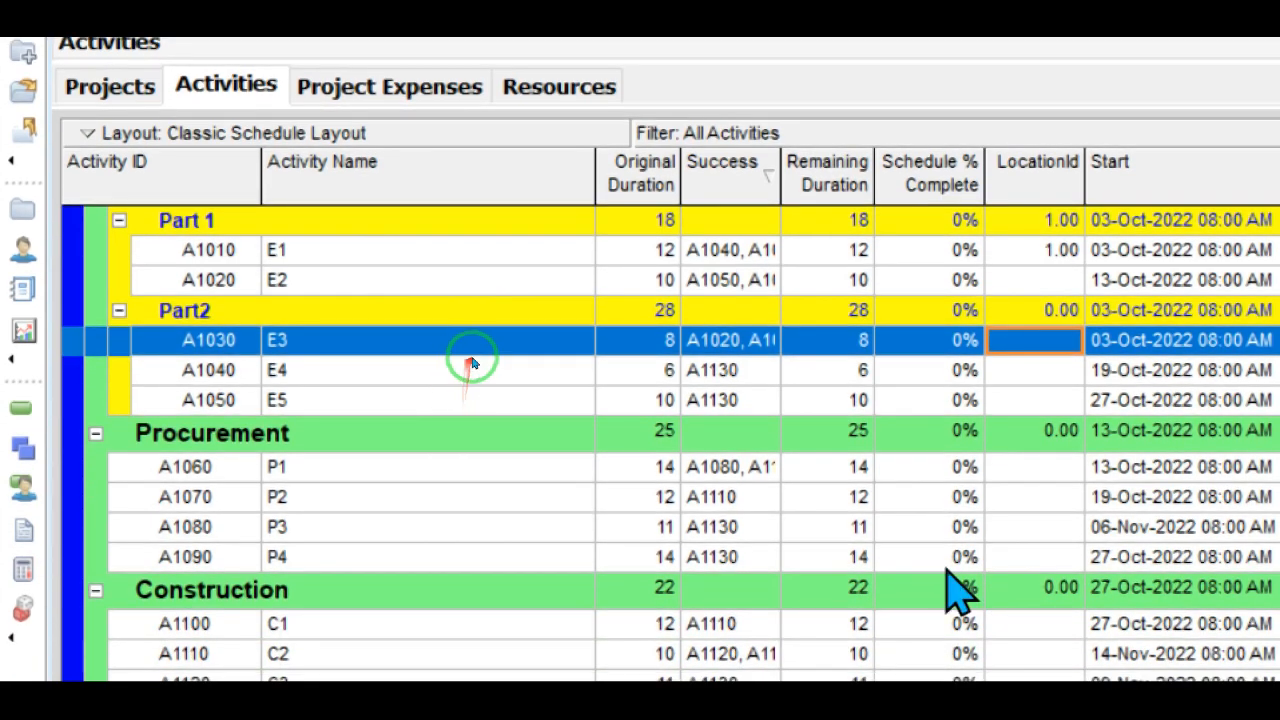
left_click(1038, 468)
type("1")
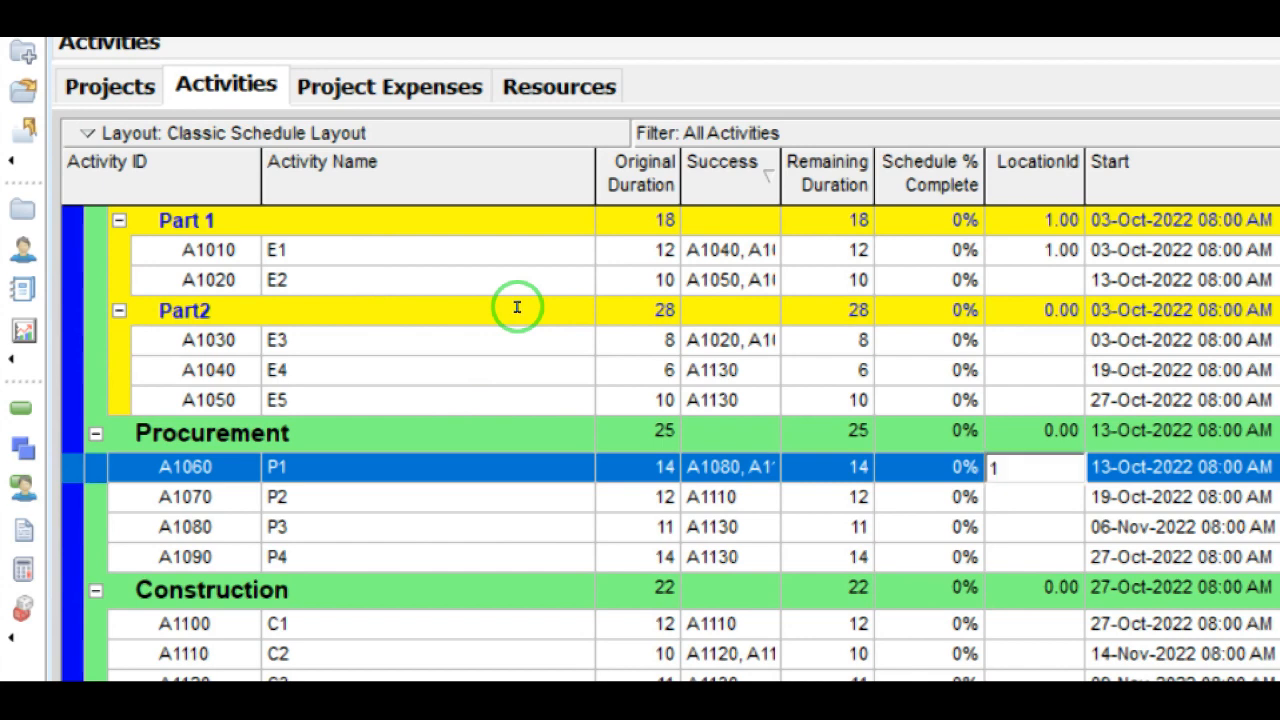
key("Return")
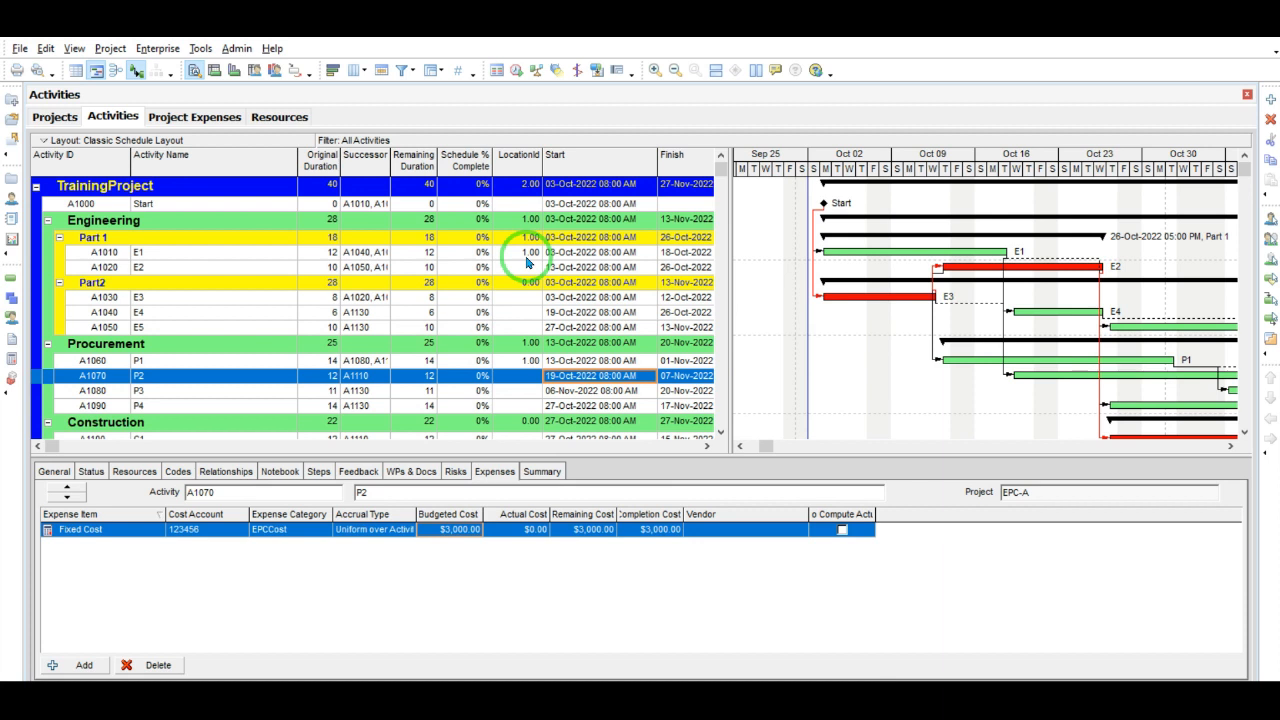
- Examine the resource and role rate types in the admin preferences and close them
key("F2")
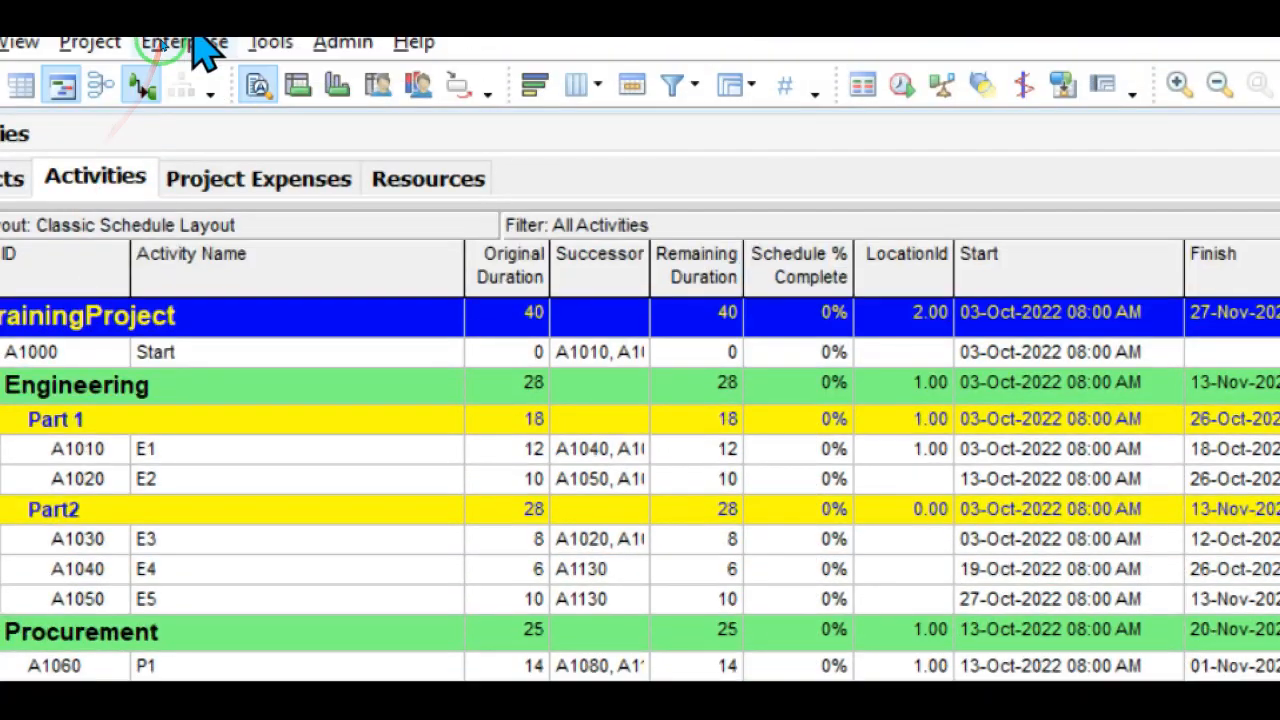
left_click(295, 47)
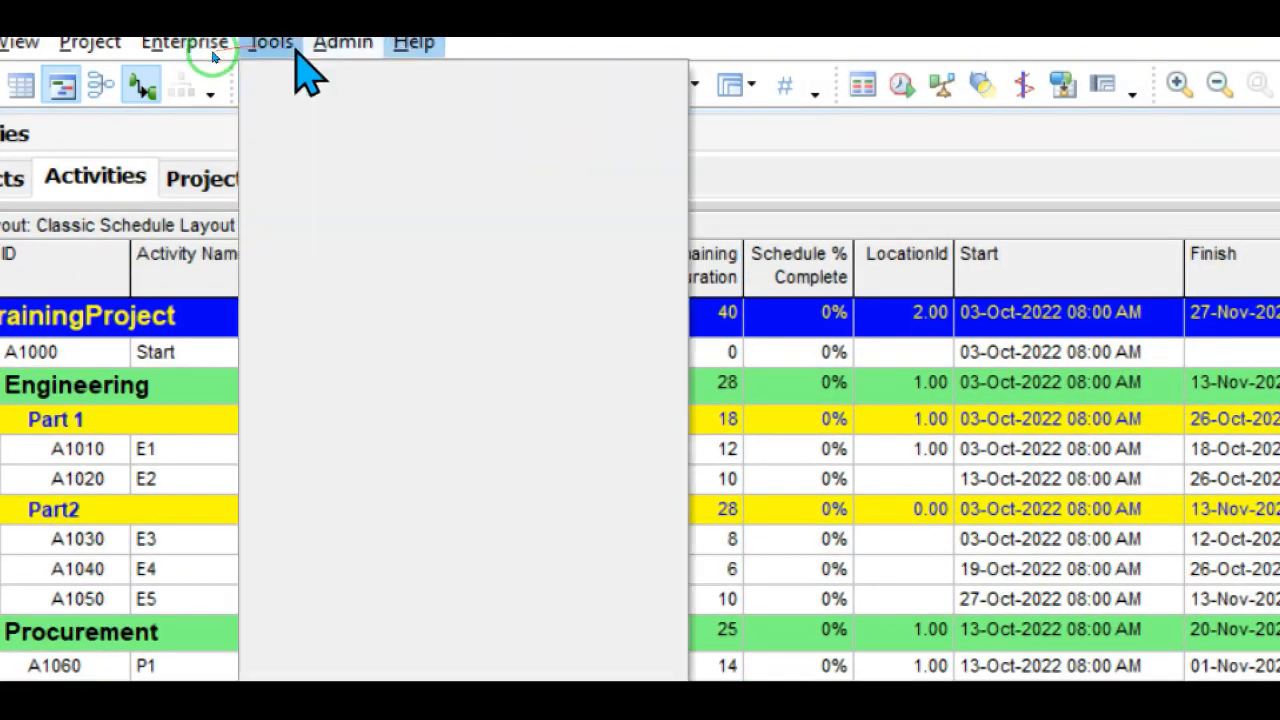
mouse_move(341, 46)
left_click(386, 87)
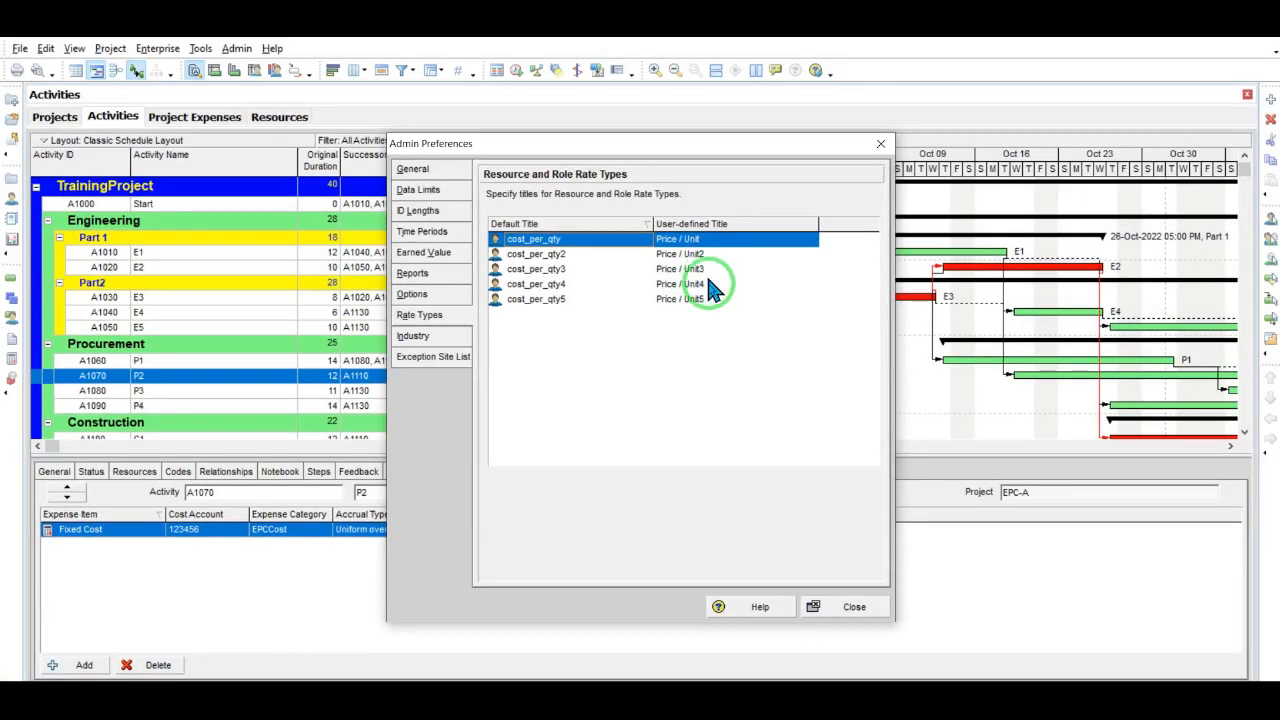
left_click(848, 607)
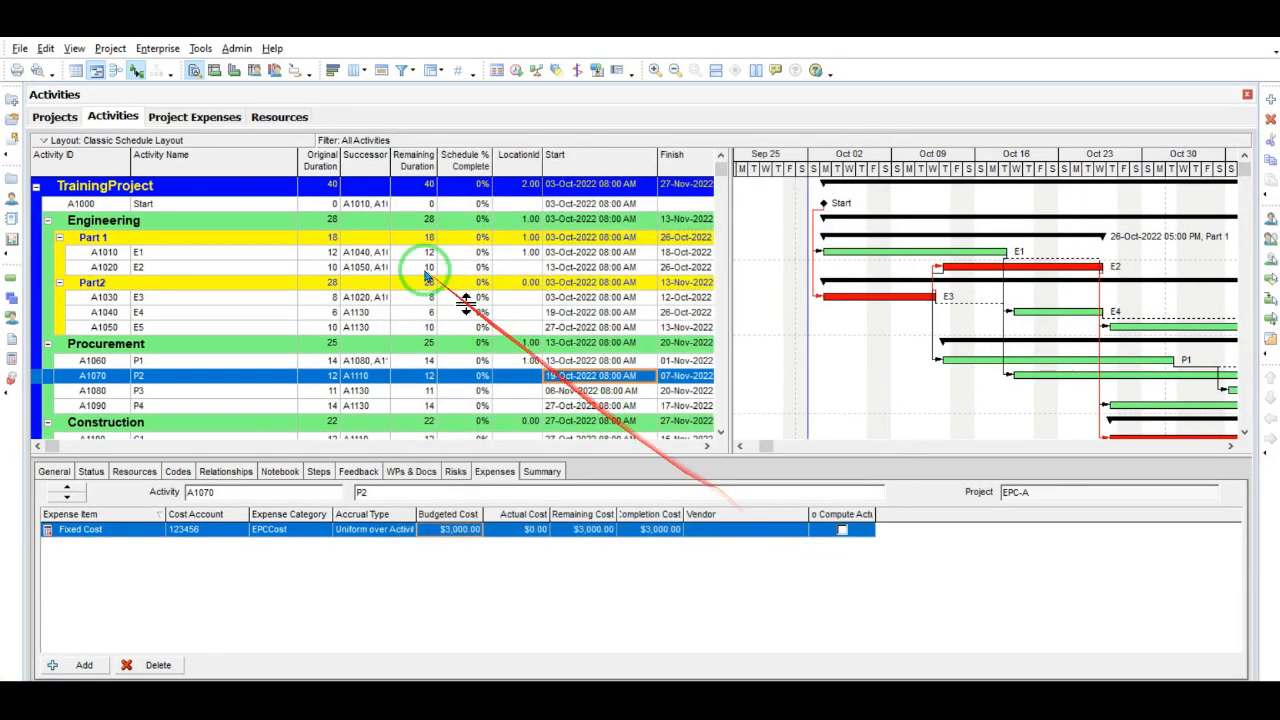
- Add the Price / Unit2 column after Price / Unit in the resource rate table of resource R-3
left_click(284, 117)
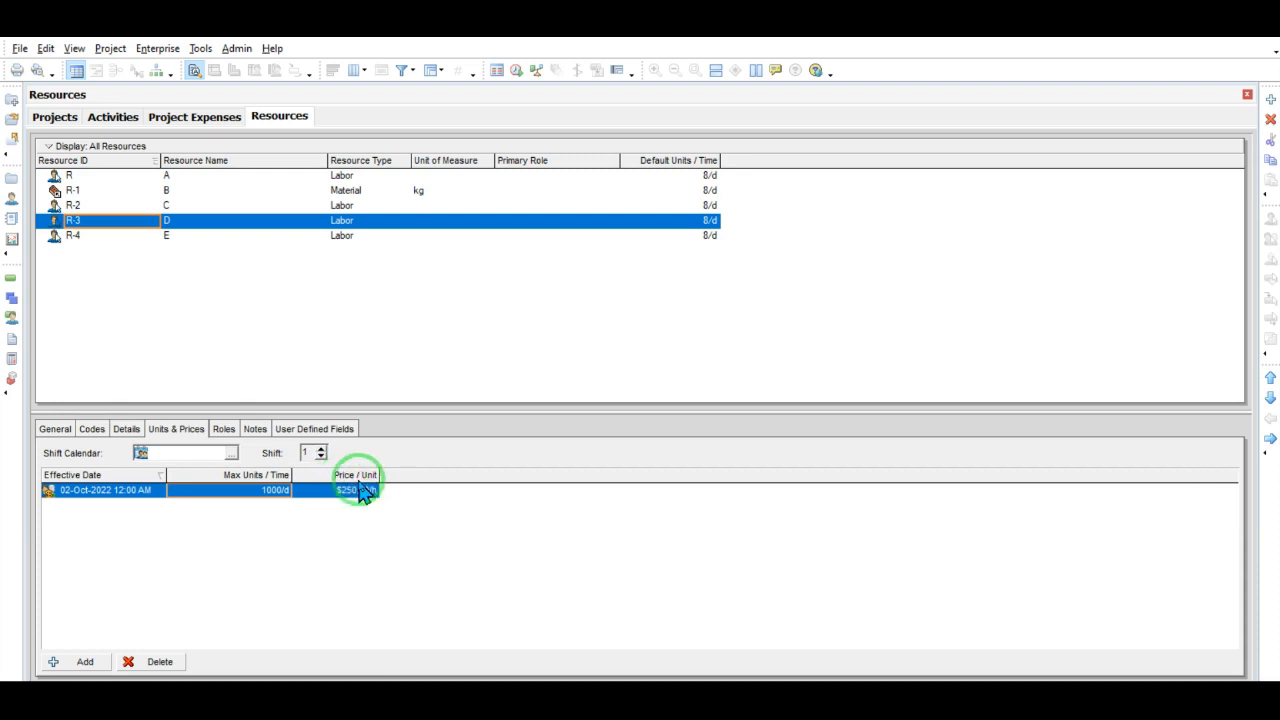
right_click(401, 499)
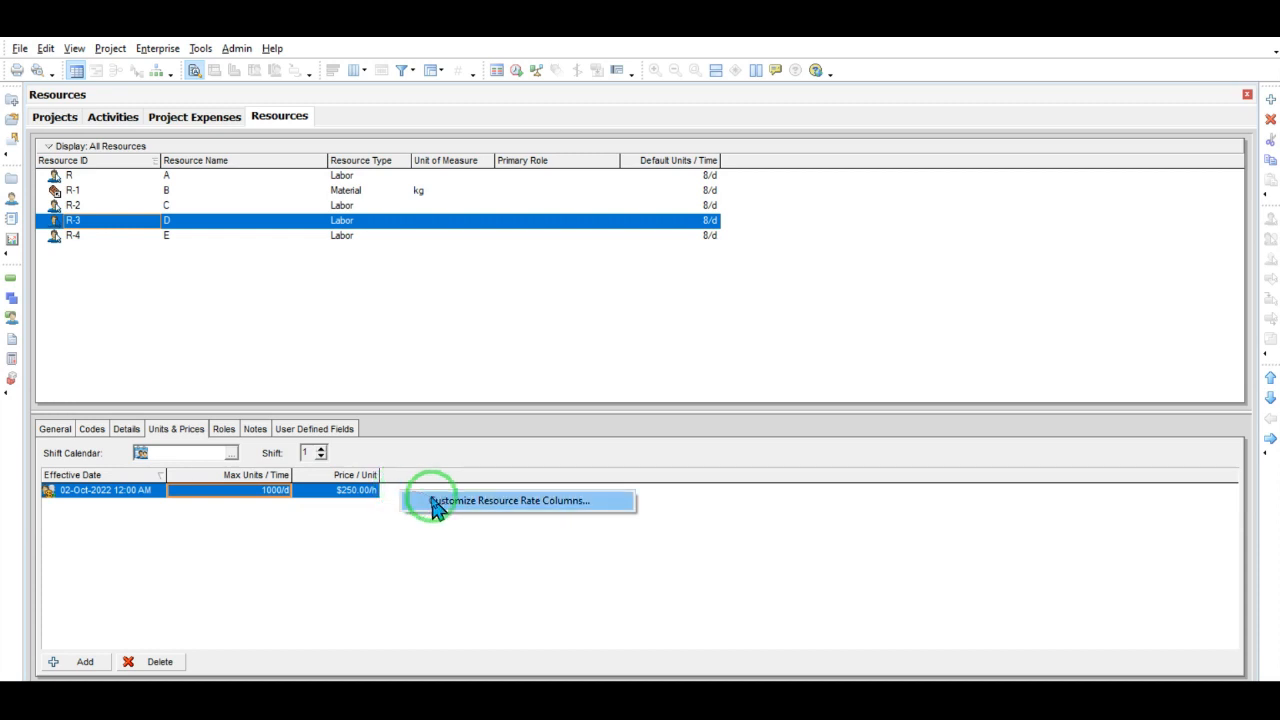
left_click(437, 505)
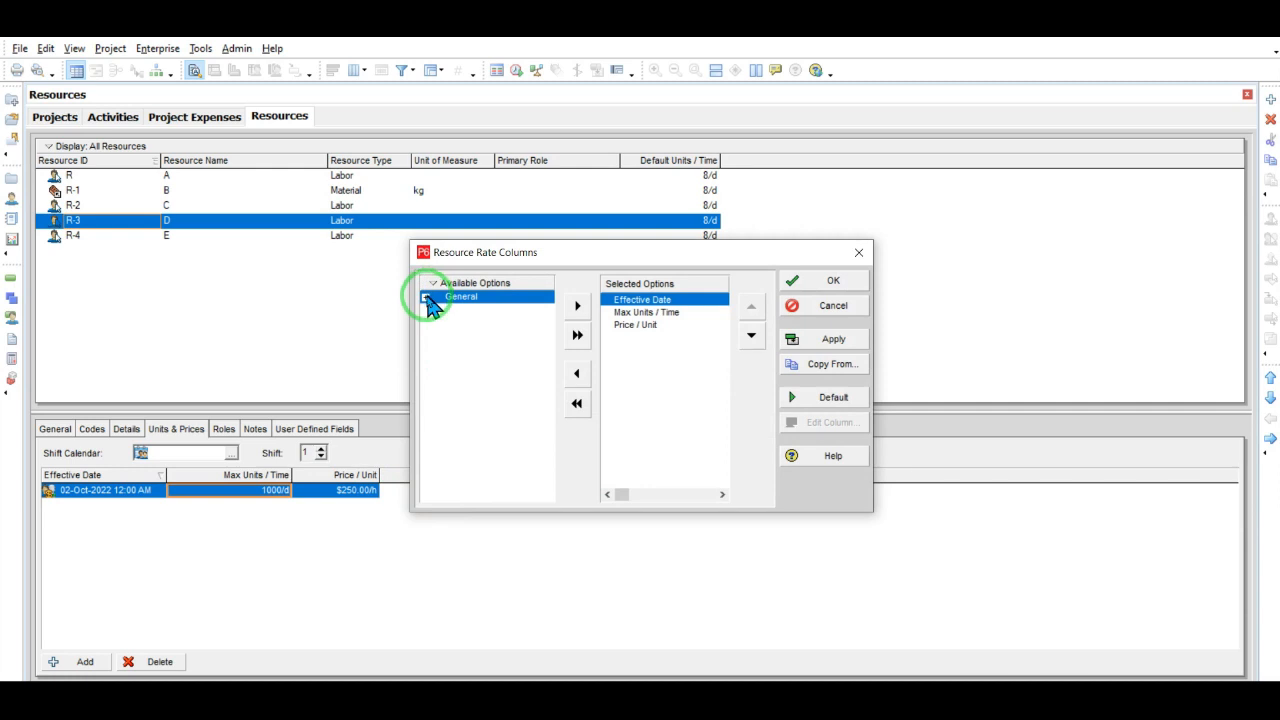
left_click(426, 298)
left_click(467, 313)
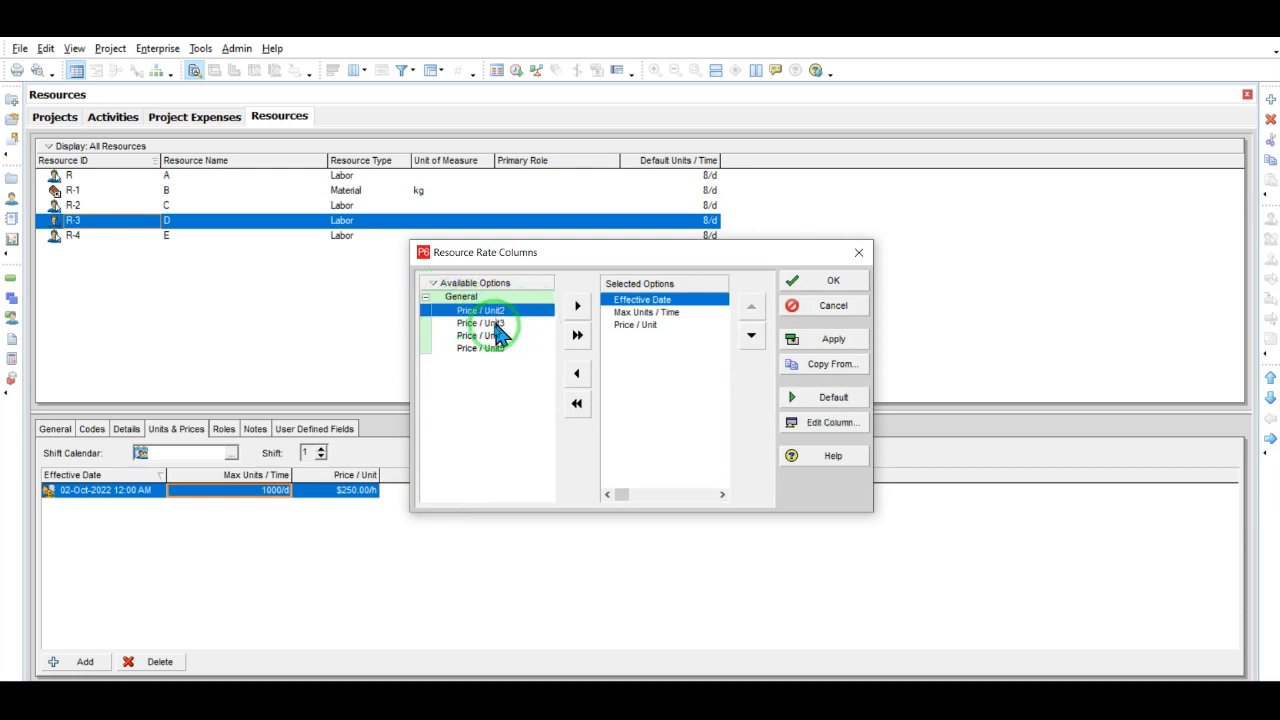
left_click(577, 310)
left_click(748, 339)
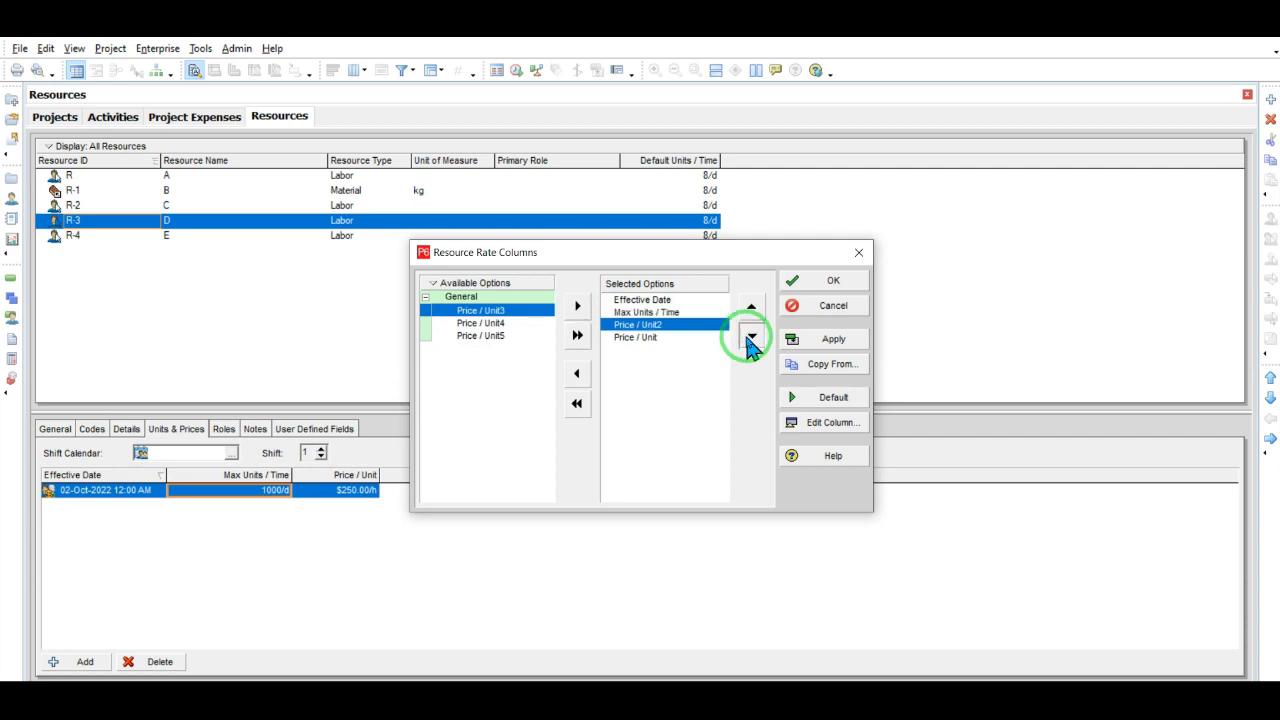
left_click(748, 339)
left_click(812, 285)
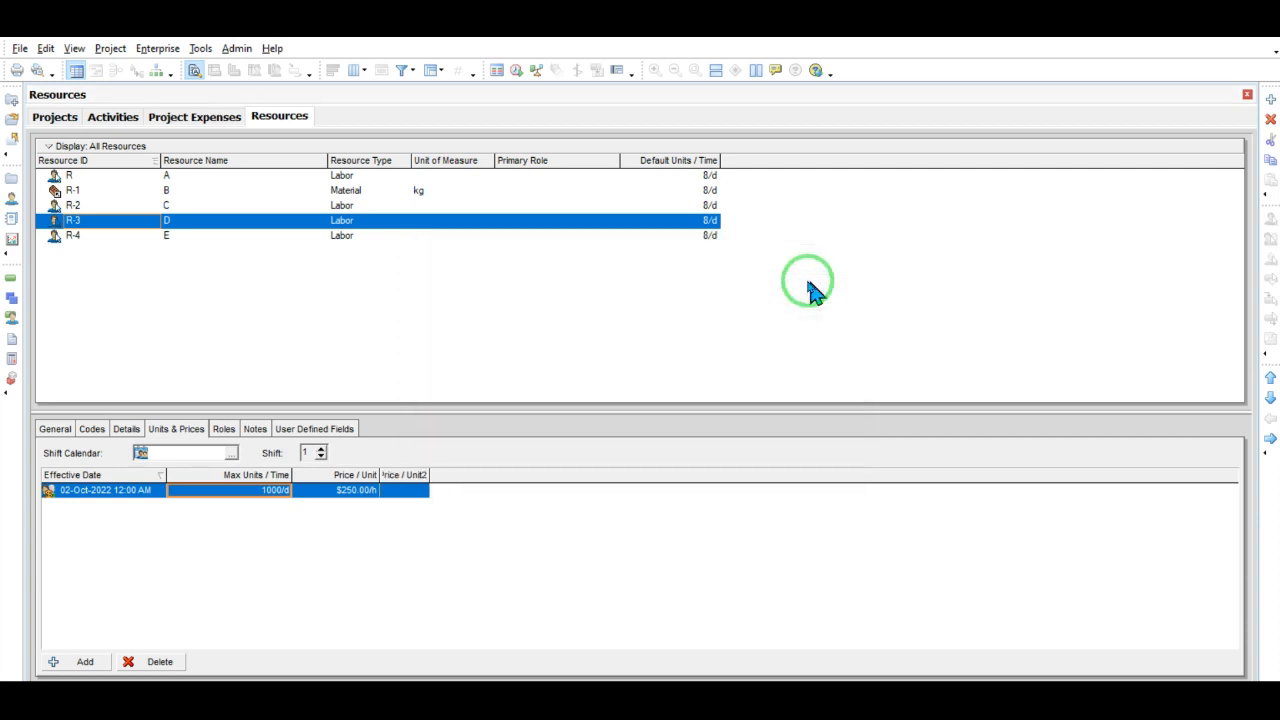
- Set the Price / Unit2 rate of resource R-3 to 300
left_click(398, 492)
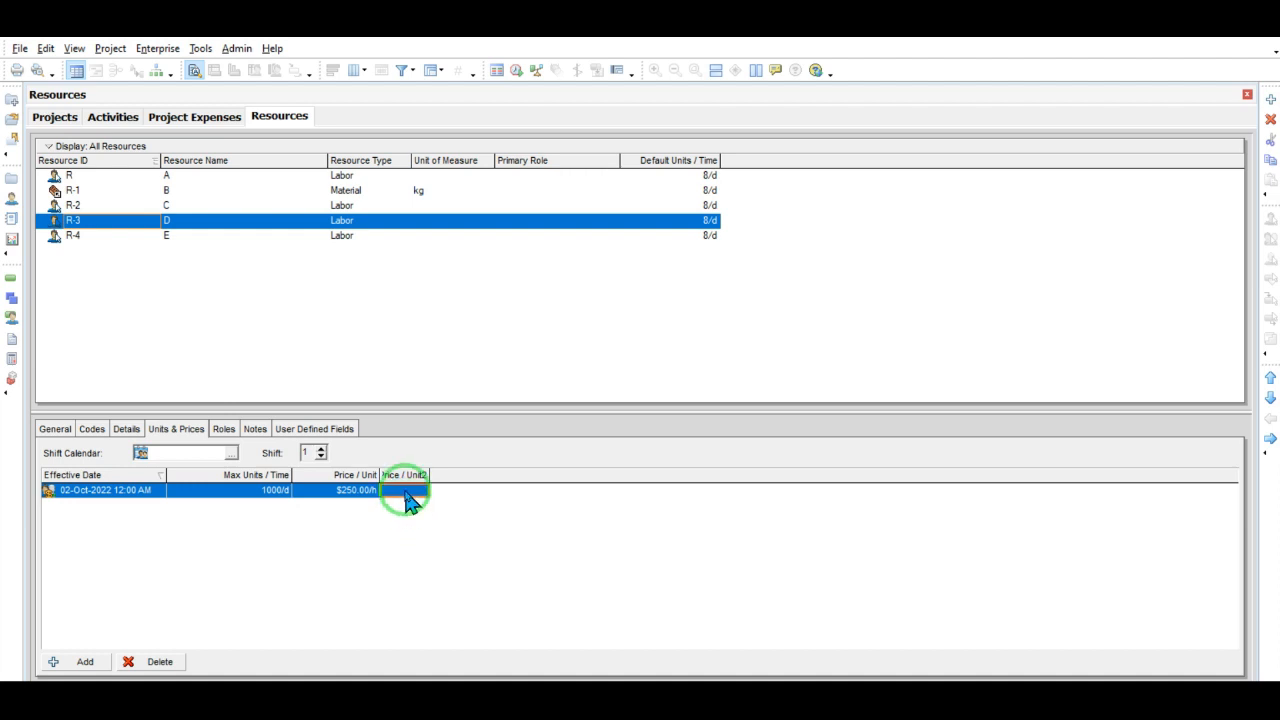
type("300")
left_click(416, 557)
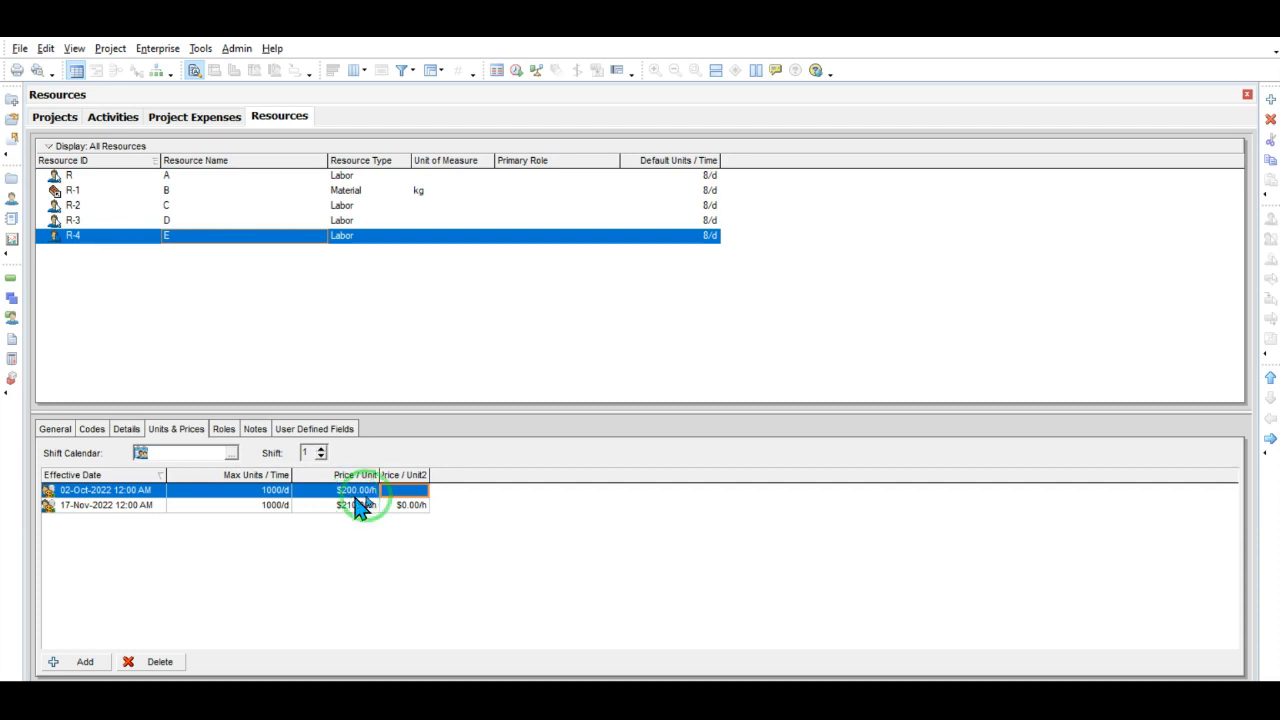
- Set the Price / Unit2 rate of resource R-4 to 300 for 02-Oct-2022 and 315 for 17-Nov-2022
left_click(405, 492)
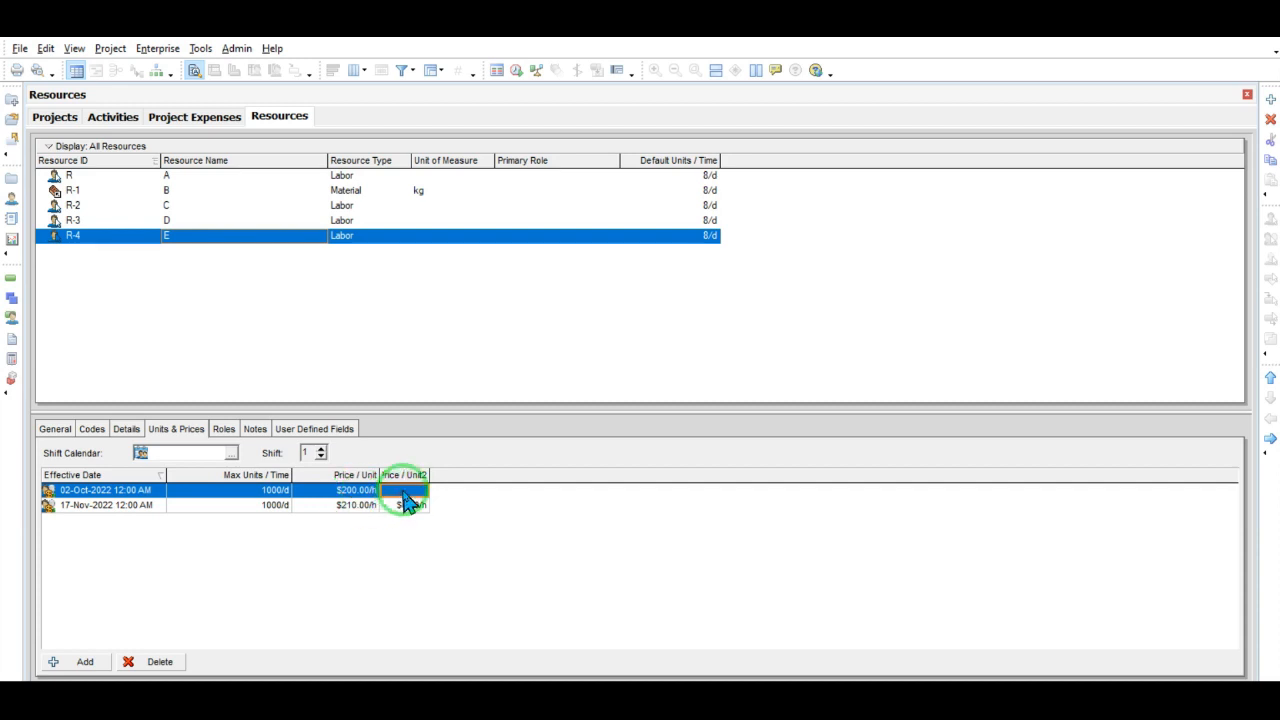
type("3")
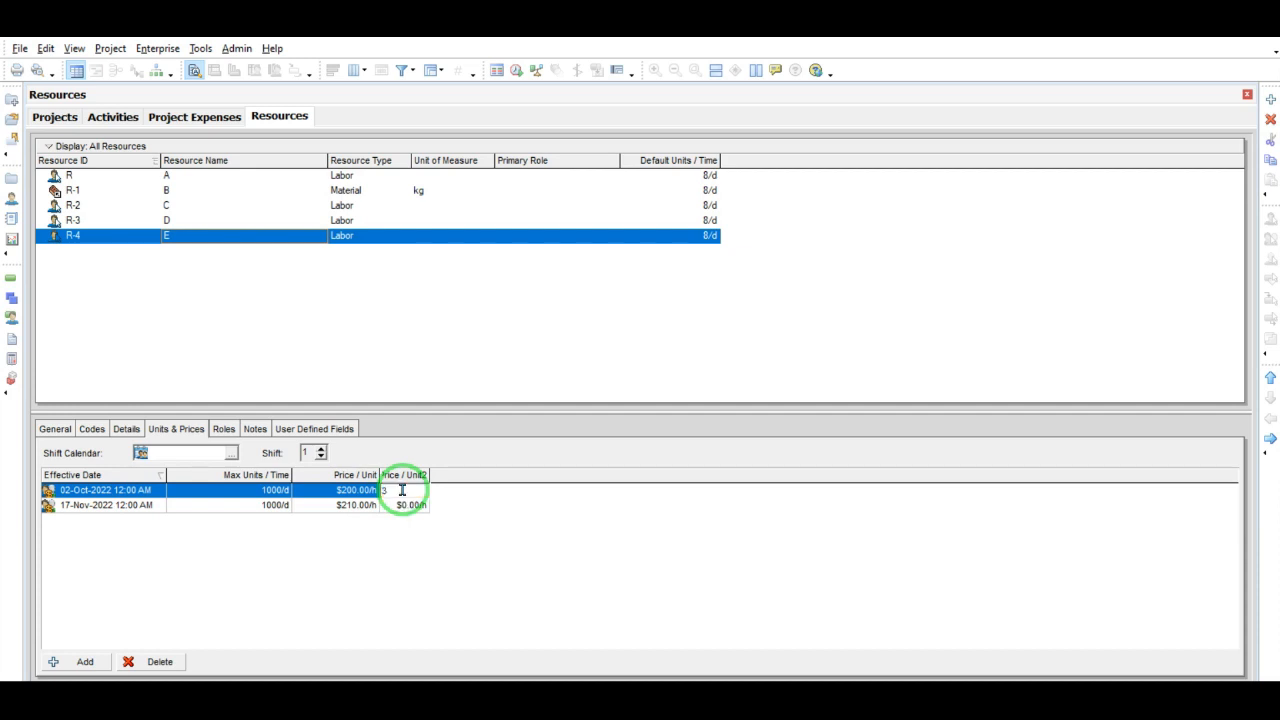
type("00")
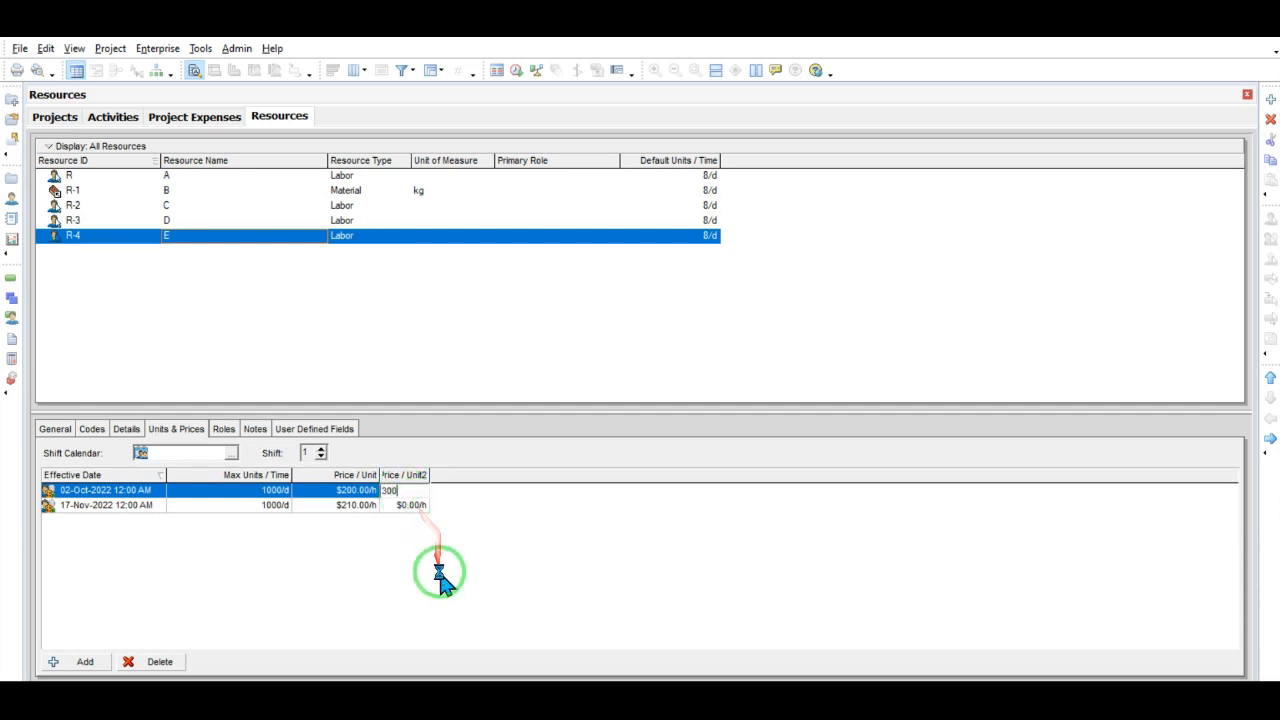
left_click(440, 578)
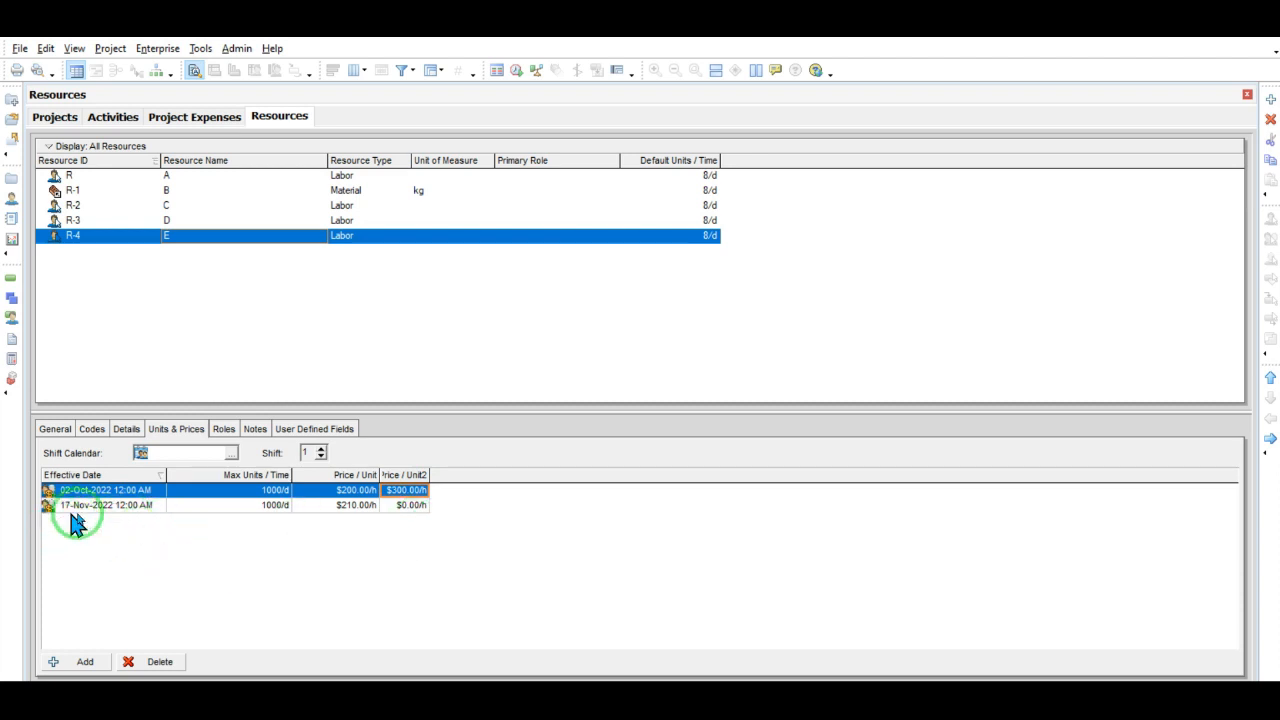
left_click(409, 510)
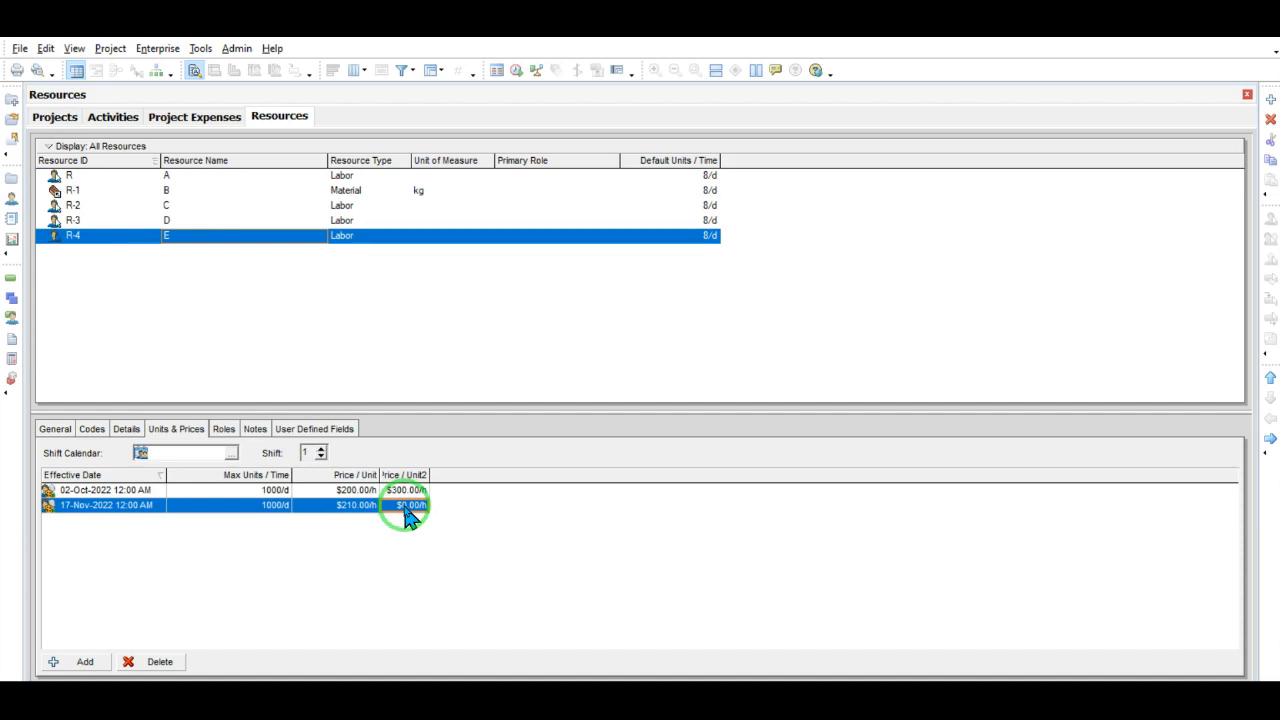
left_click(407, 508)
left_click(564, 573)
type("315")
left_click(503, 552)
- Switch the R-4.E assignment on activity A1010 to the Price / Unit2 rate type, accepting cost recalculation and suppressing further confirmations
left_click(112, 117)
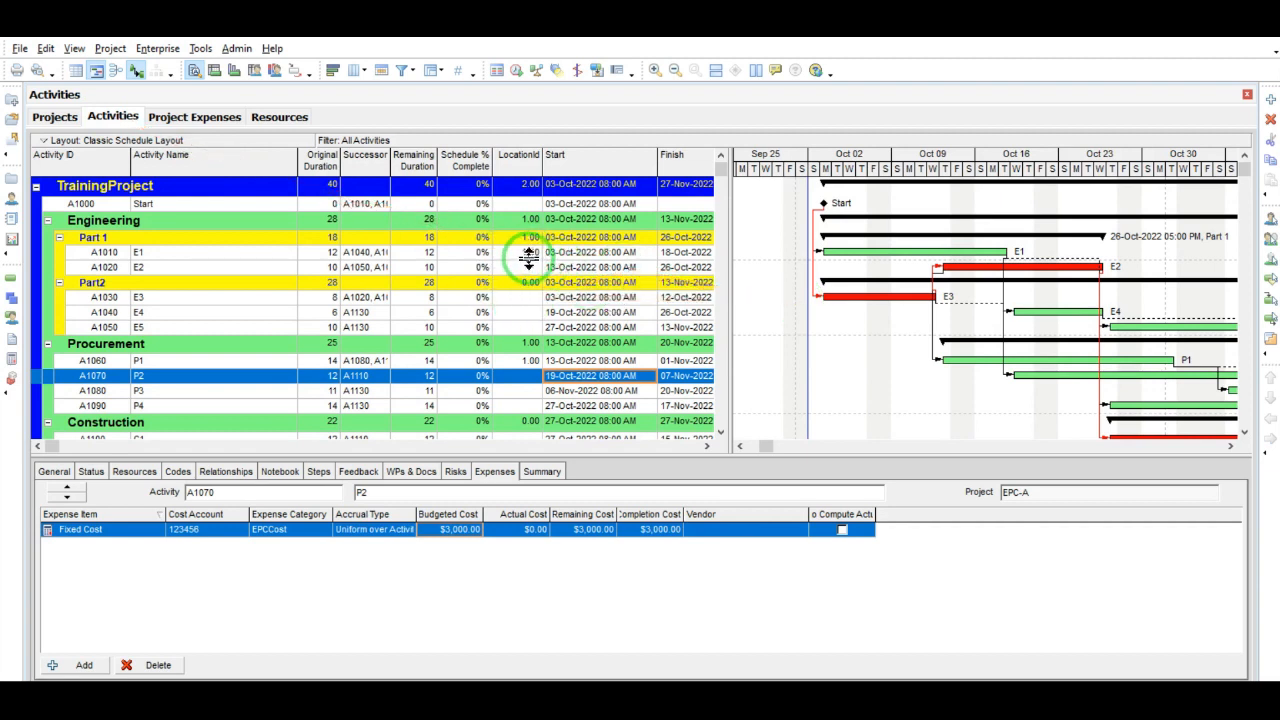
left_click(530, 254)
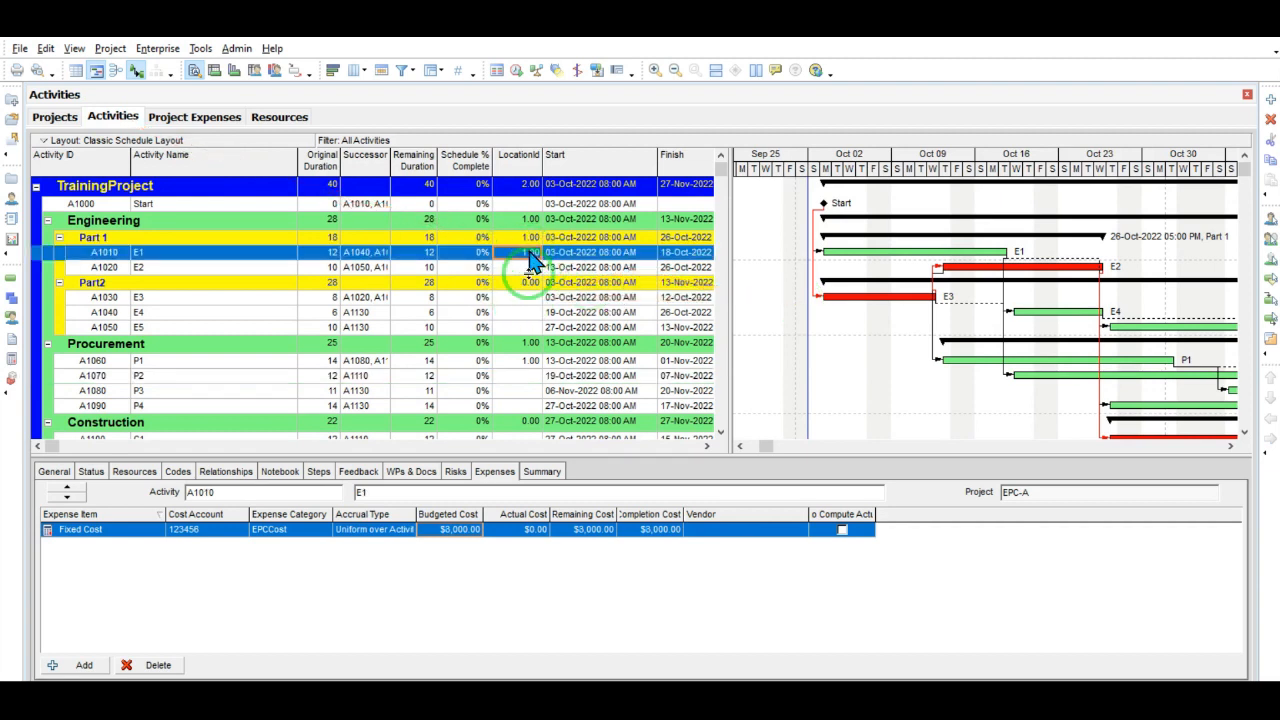
left_click(530, 362)
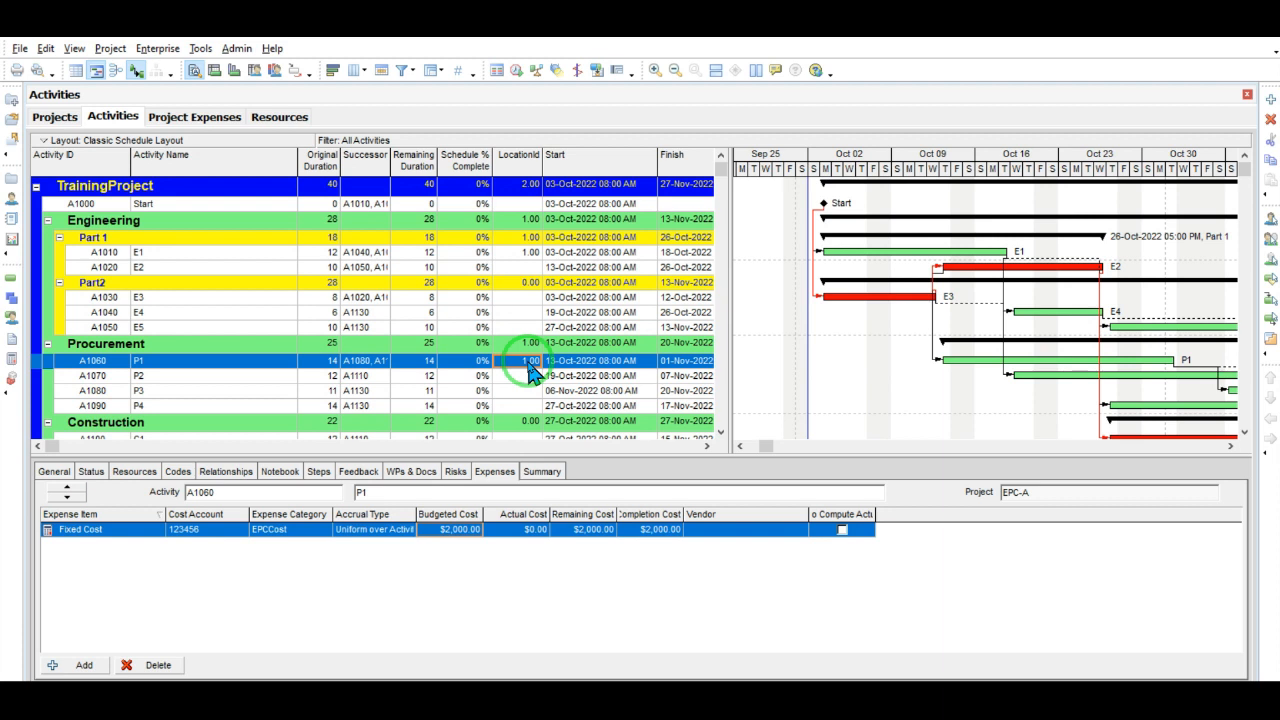
left_click(529, 366)
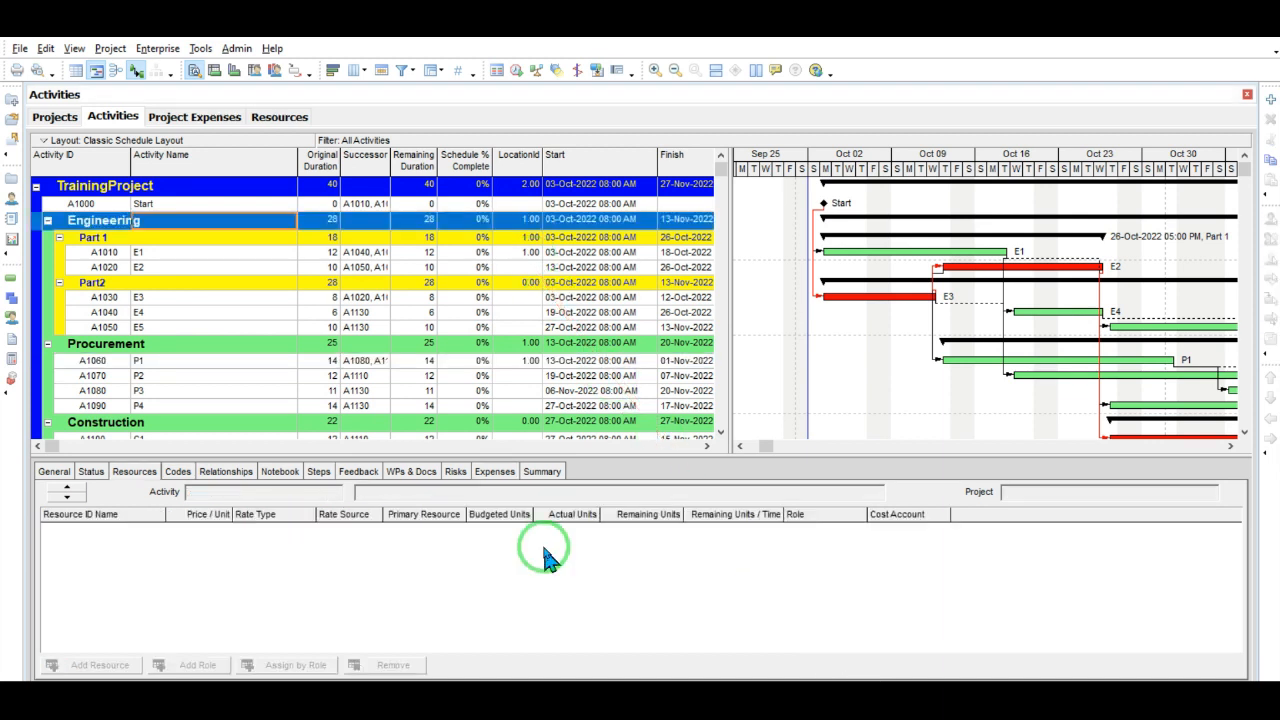
left_click(525, 254)
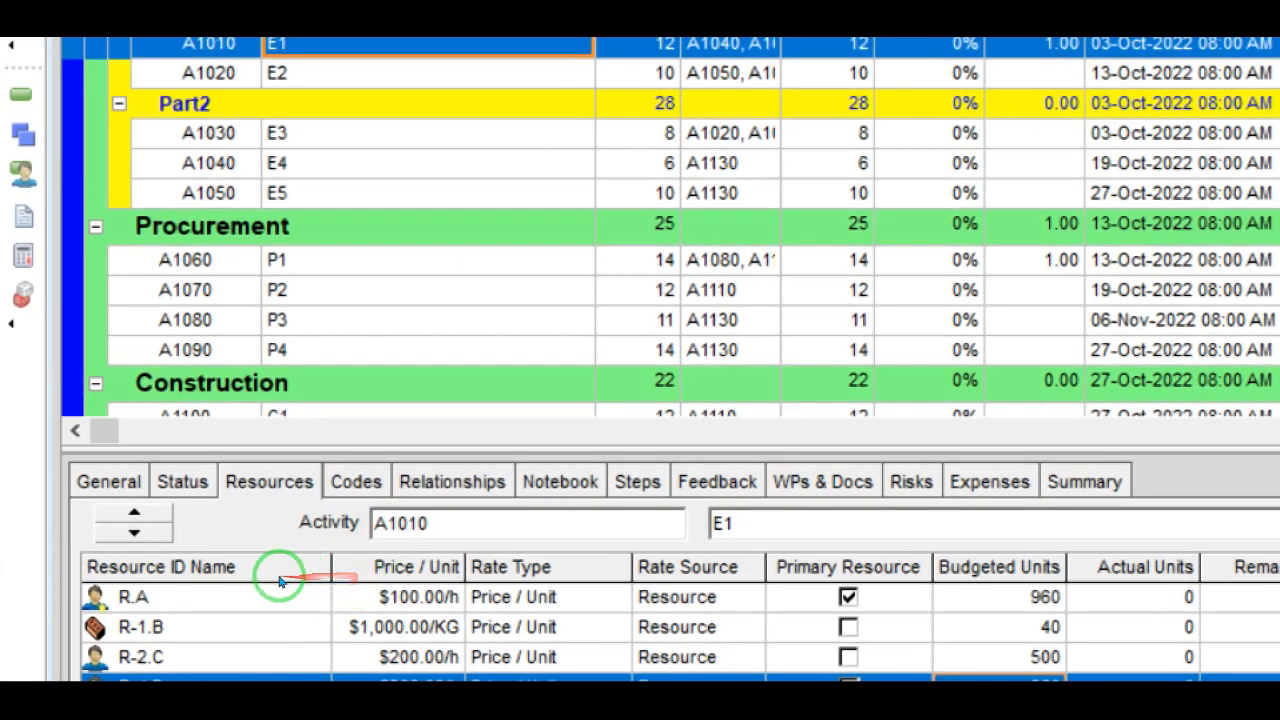
left_click(560, 679)
left_click(590, 679)
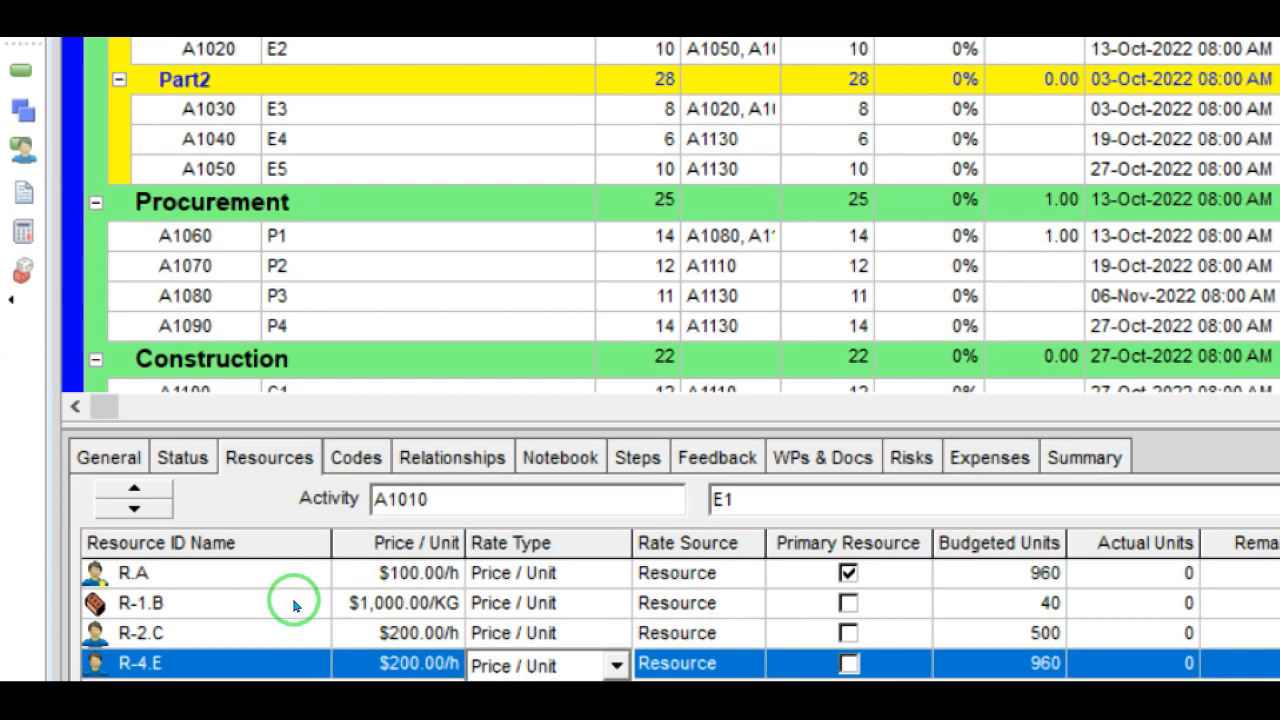
key("Down")
left_click(296, 606)
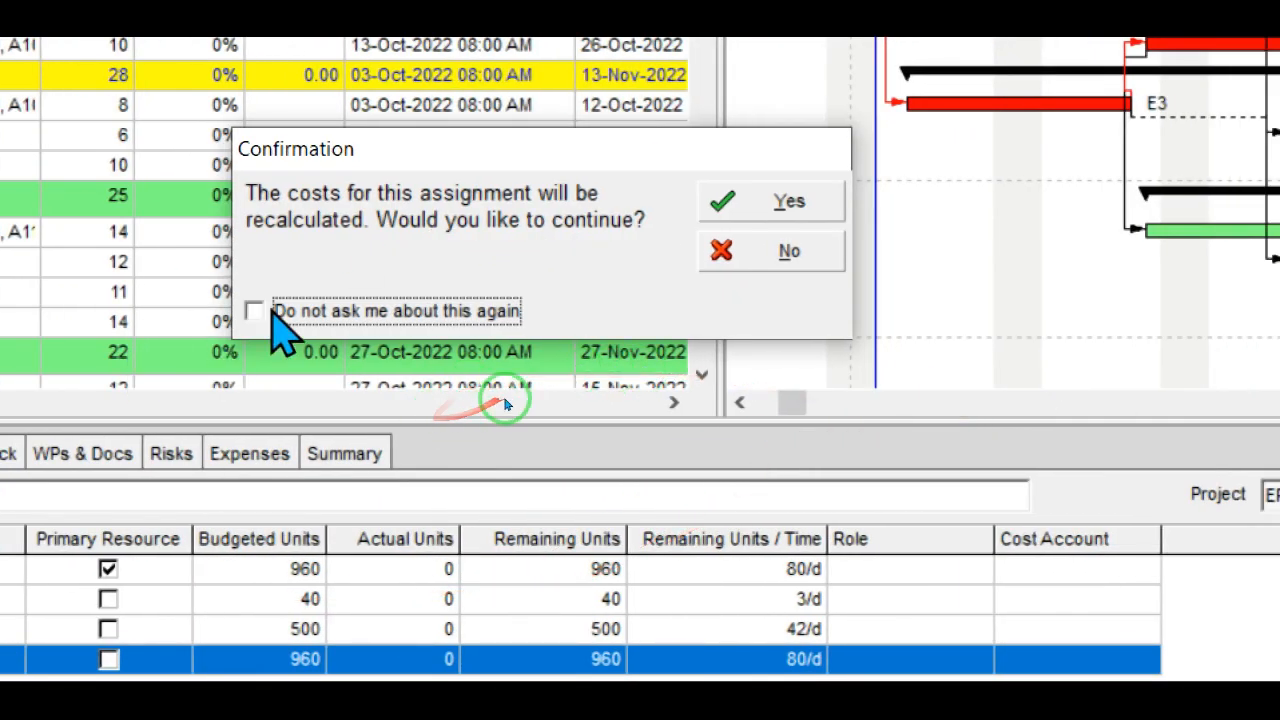
left_click(258, 311)
left_click(617, 300)
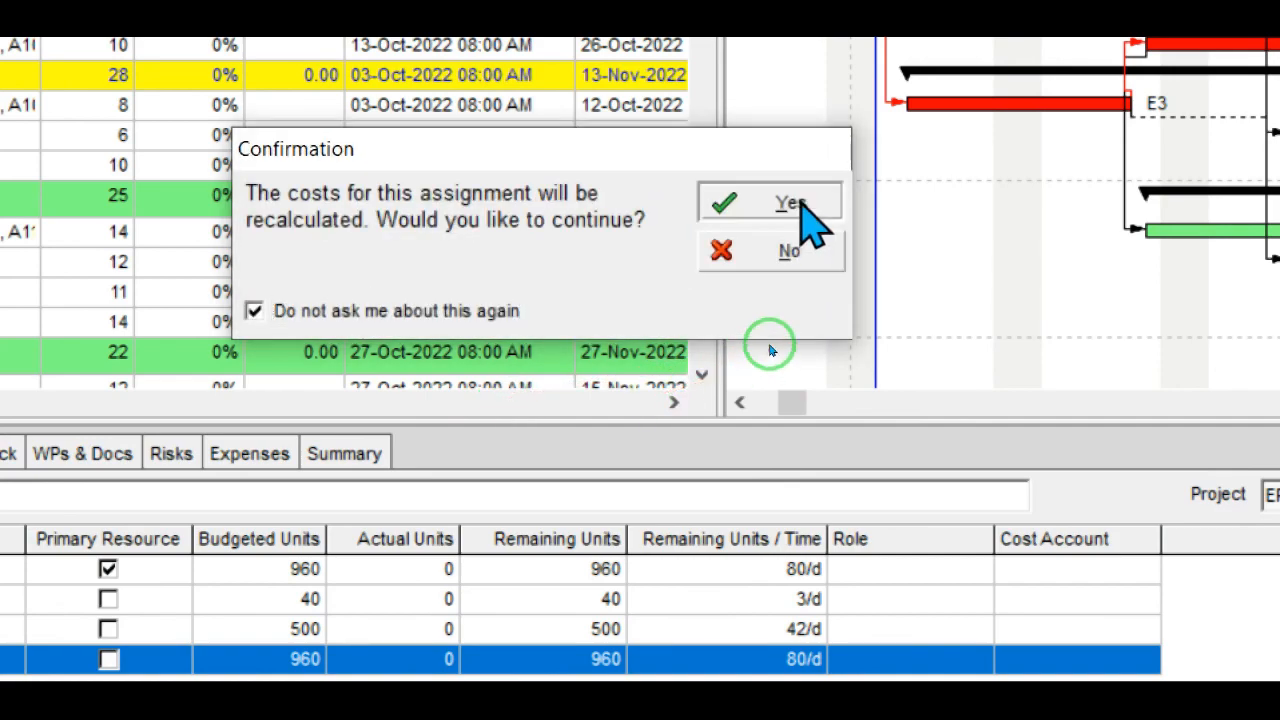
left_click(800, 205)
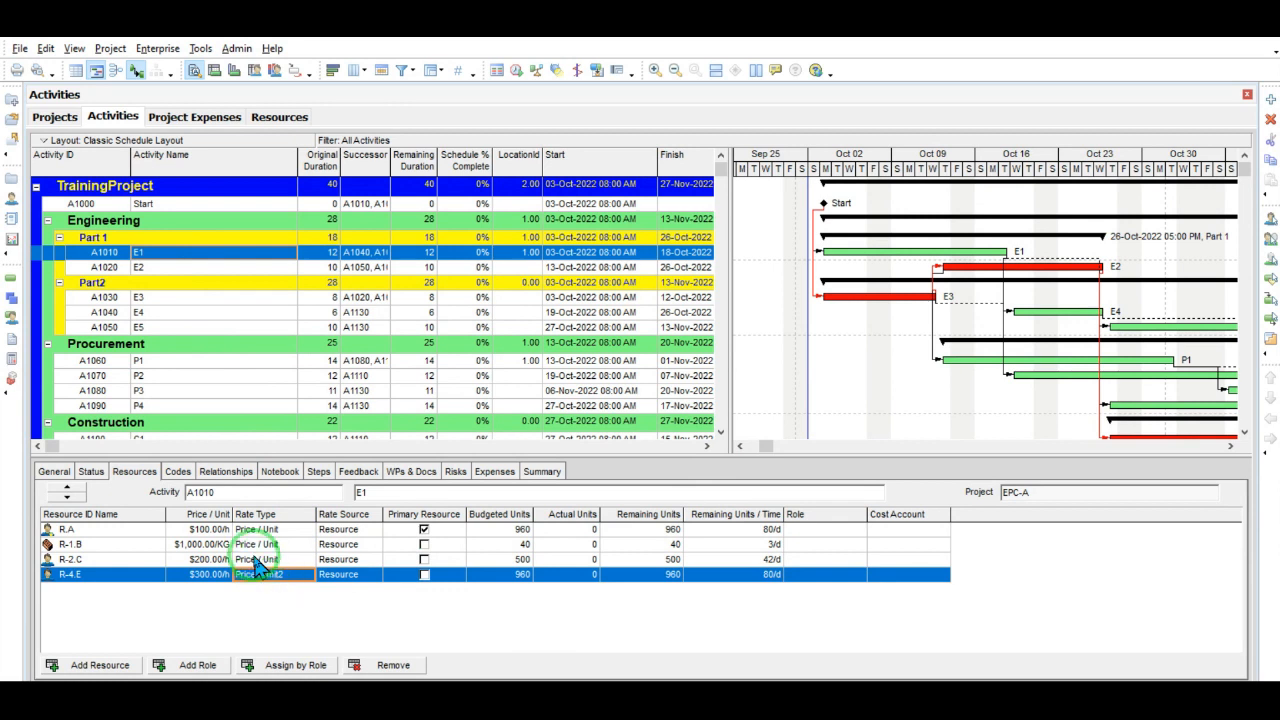
- Set the rate type of the R-3.D assignment on activity A1060 to Price / Unit2
left_click(521, 362)
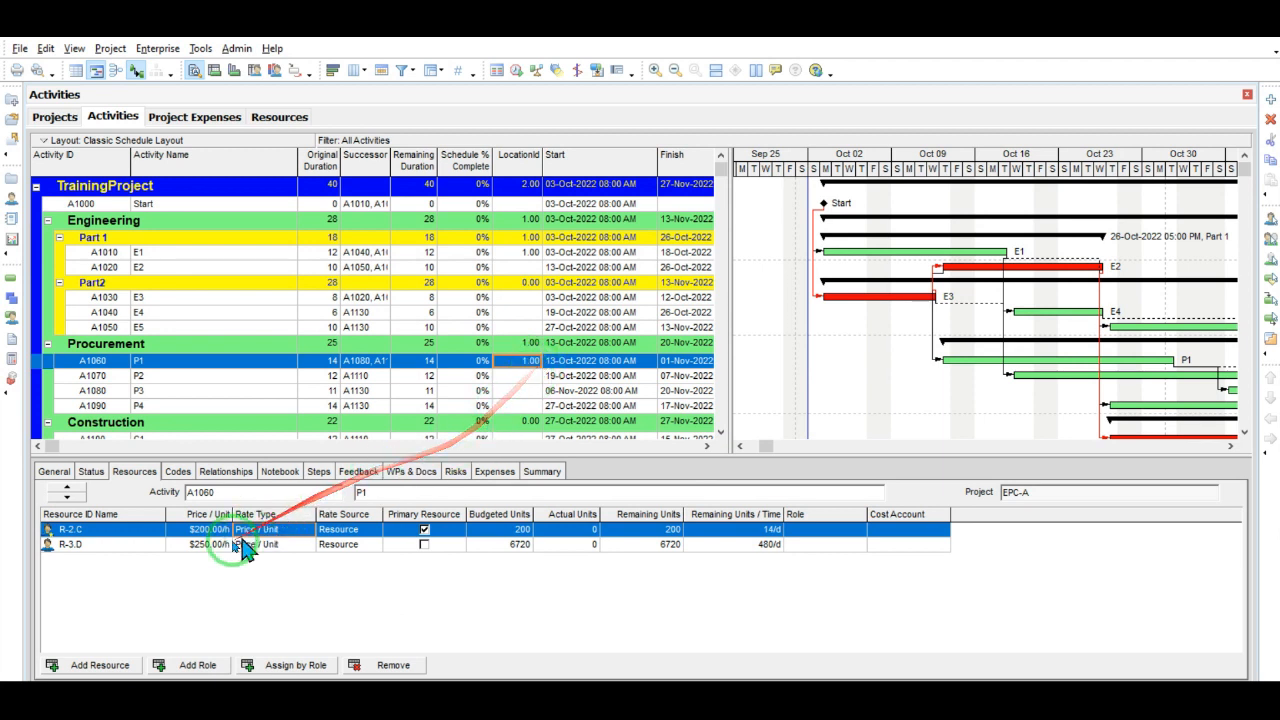
left_click(74, 544)
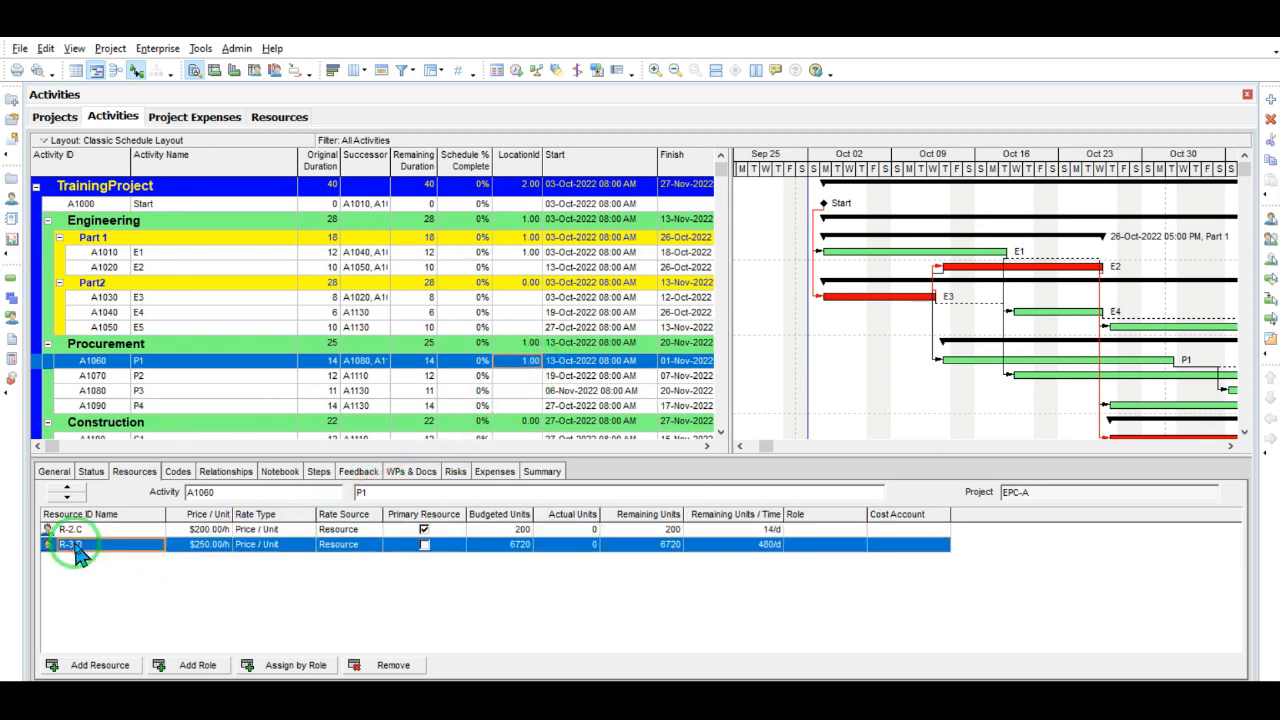
left_click(280, 553)
left_click(305, 546)
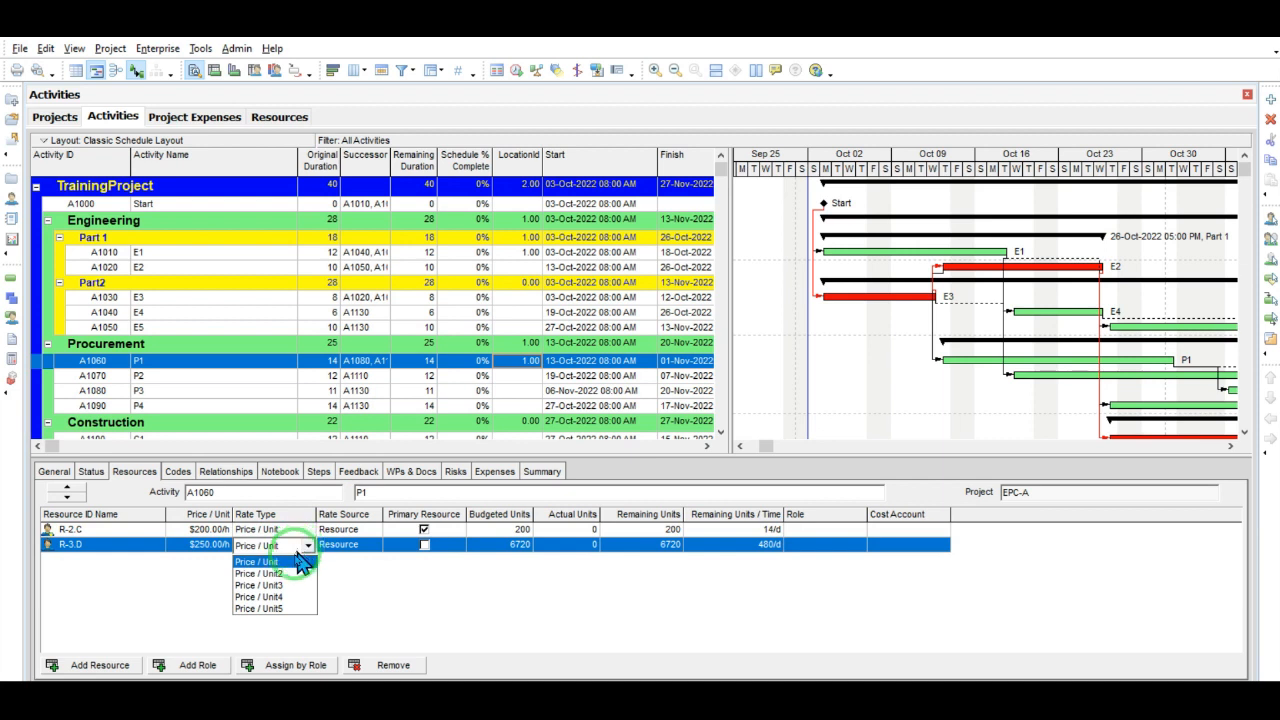
left_click(292, 573)
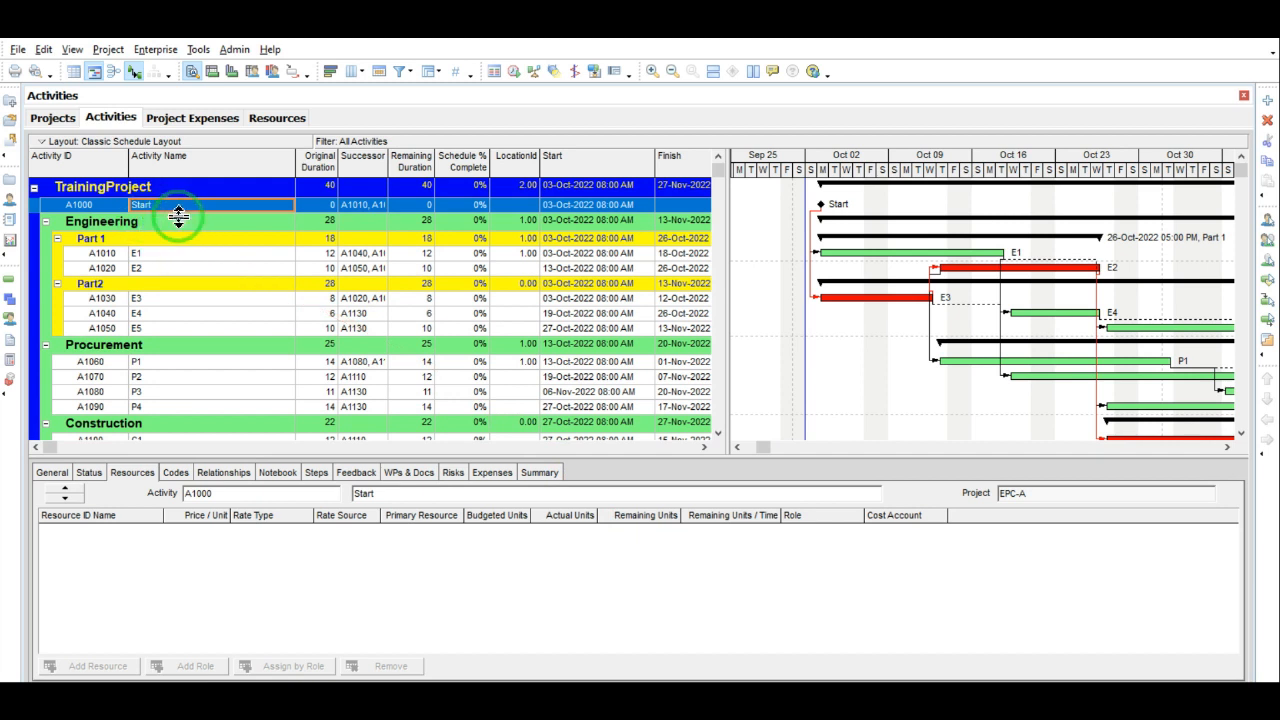
- Add a new activity named Summary directly under TrainingProject, below the Start activity A1000
left_click(86, 207)
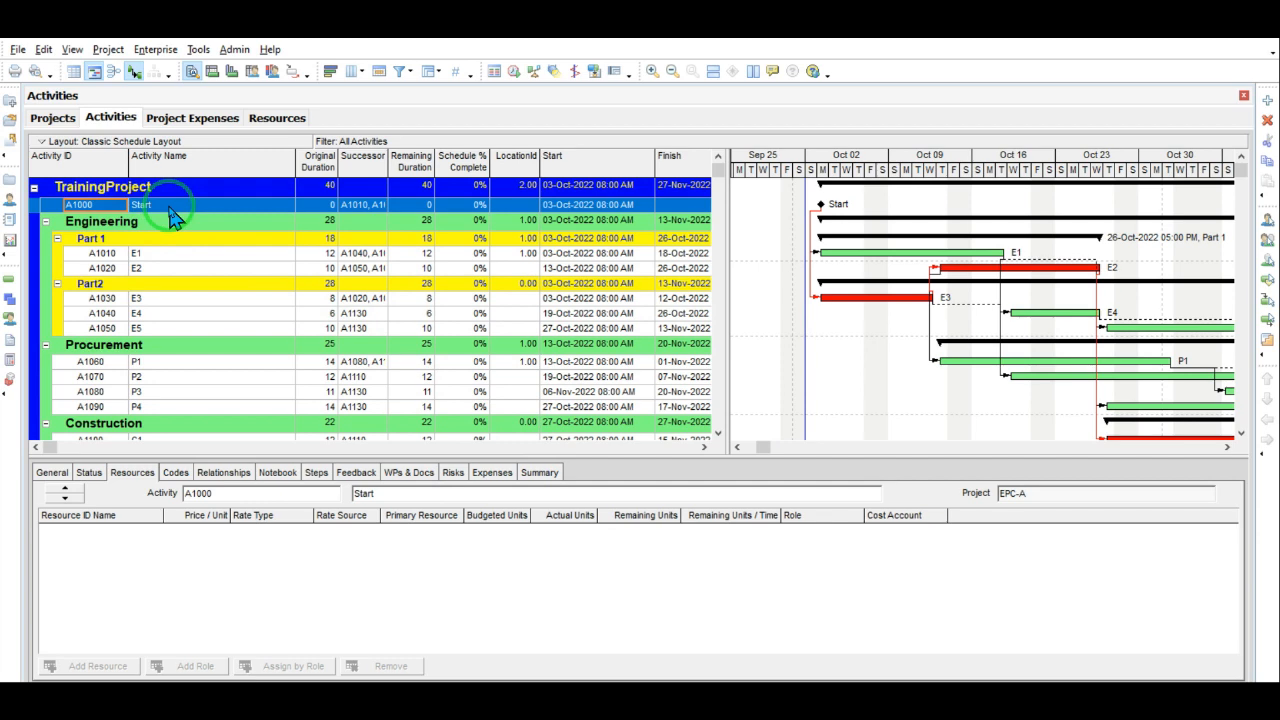
left_click(1267, 101)
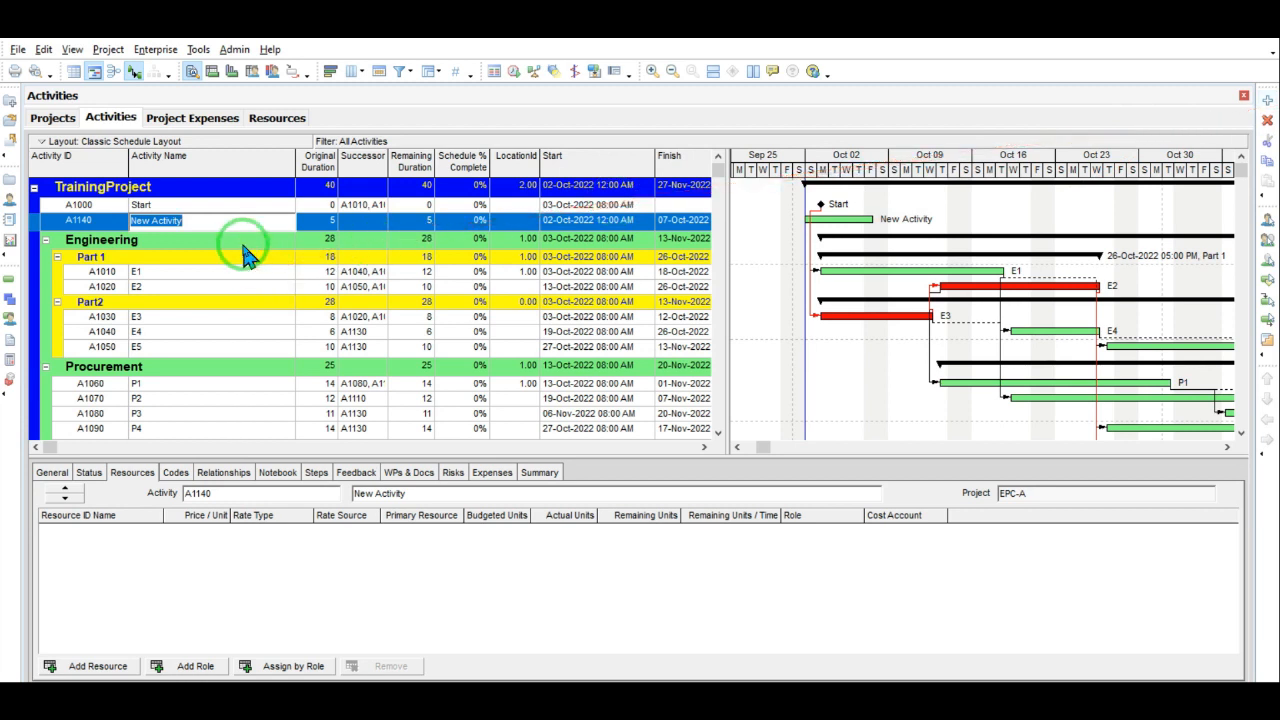
type("Summary")
left_click(157, 587)
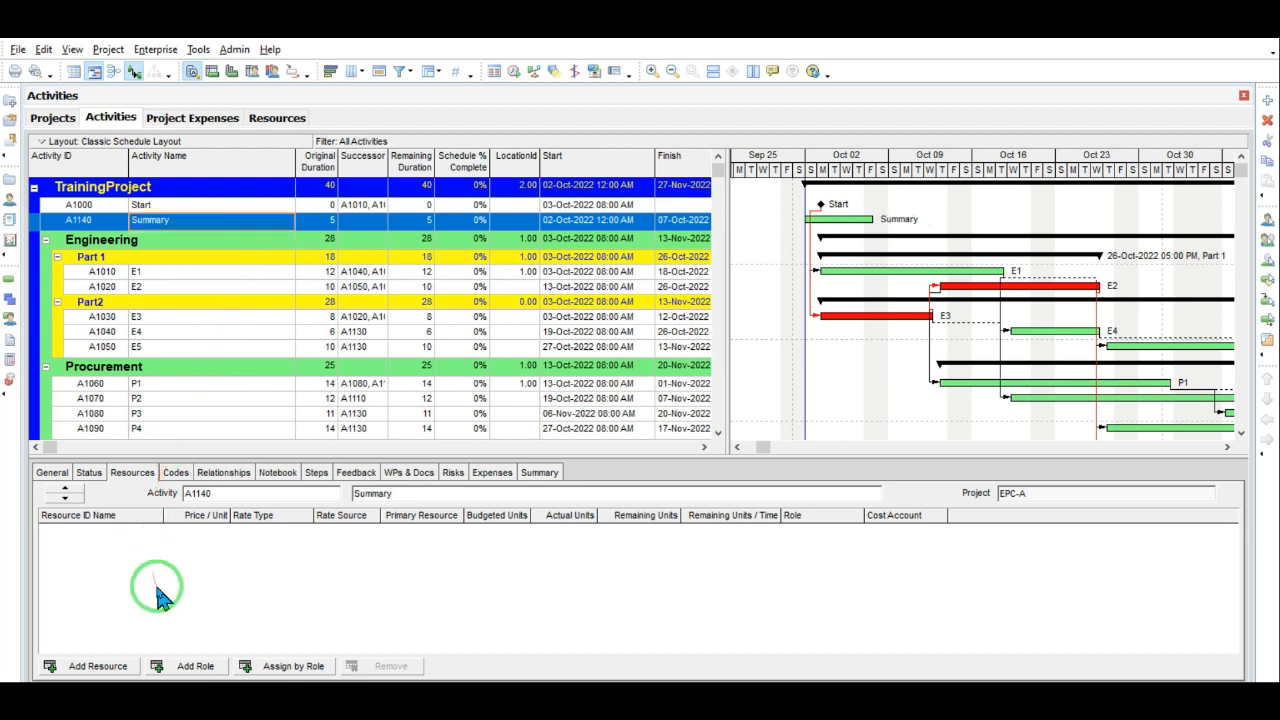
- Change the activity type of the Summary activity to WBS Summary
left_click(157, 221)
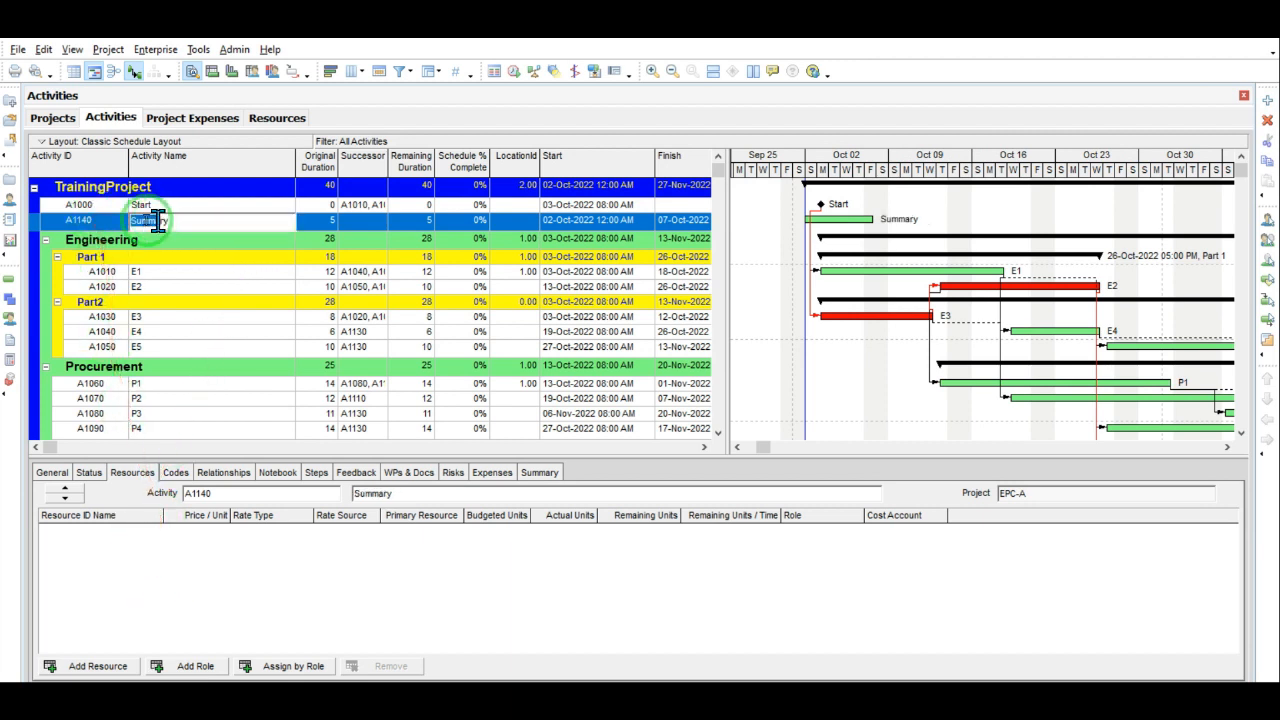
left_click(53, 474)
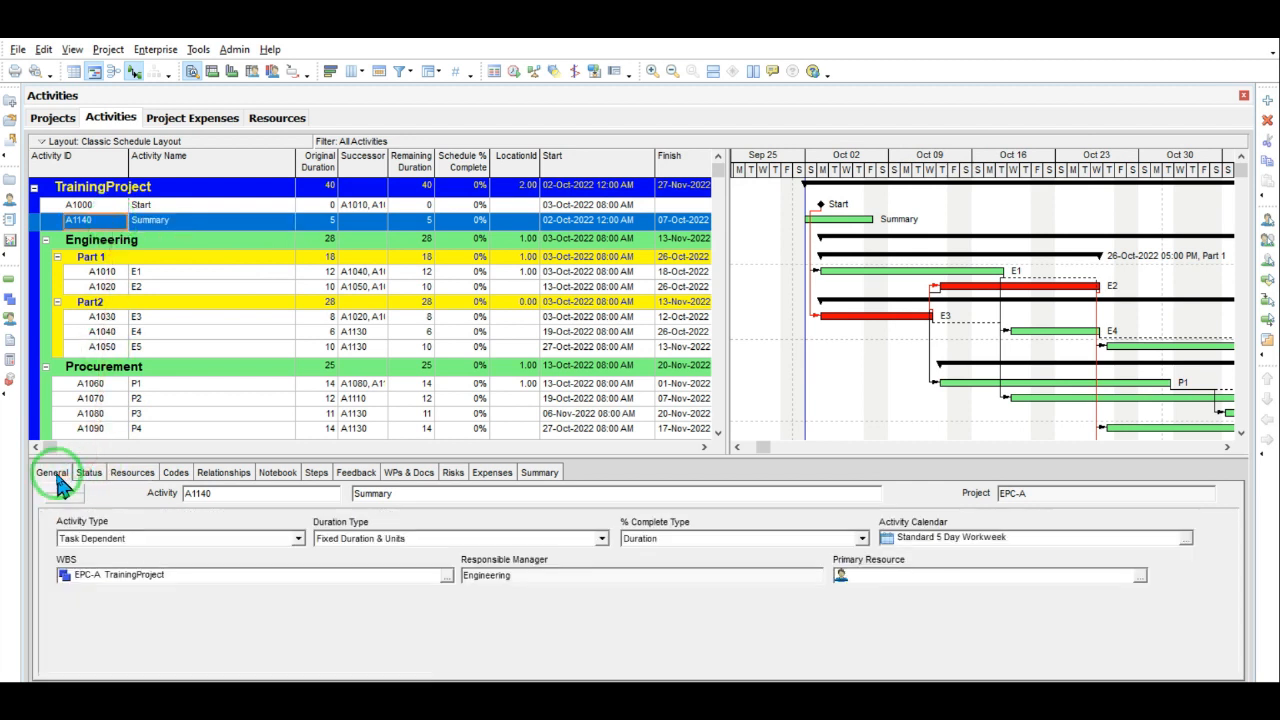
left_click(299, 539)
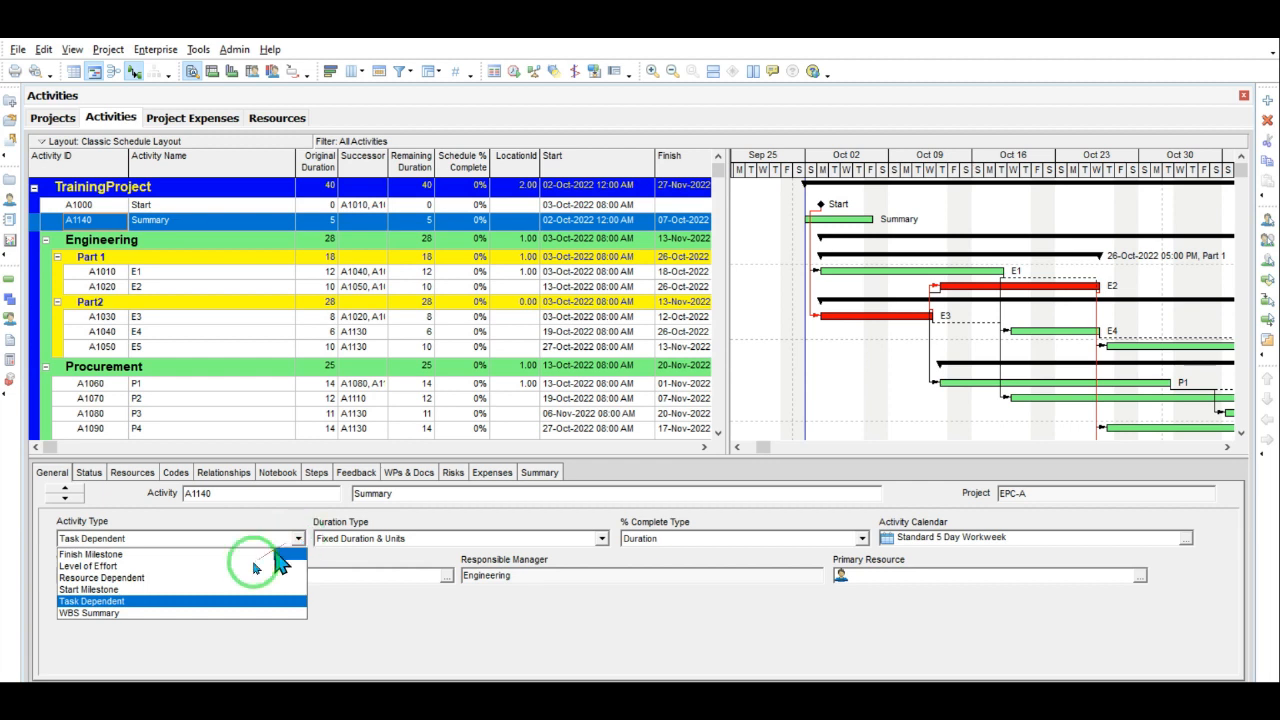
left_click(167, 613)
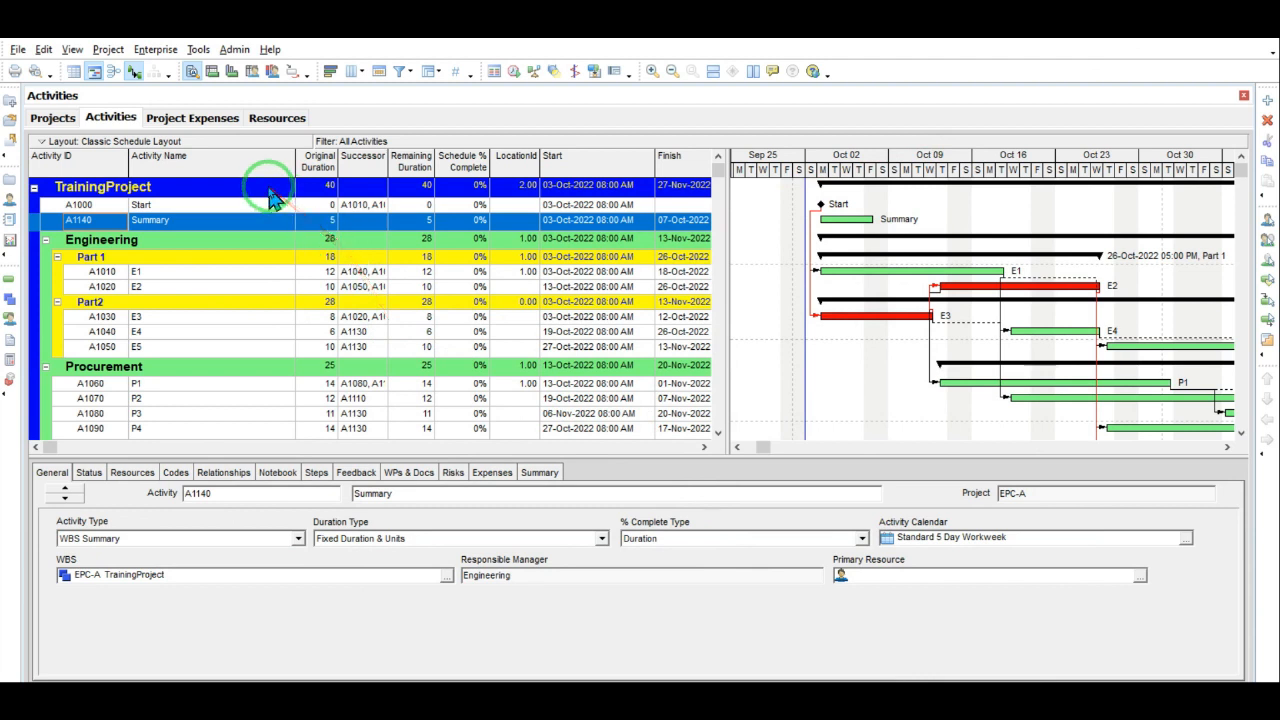
- Add a project expense to the Summary activity A1140 and name the expense item Overhead
left_click(207, 119)
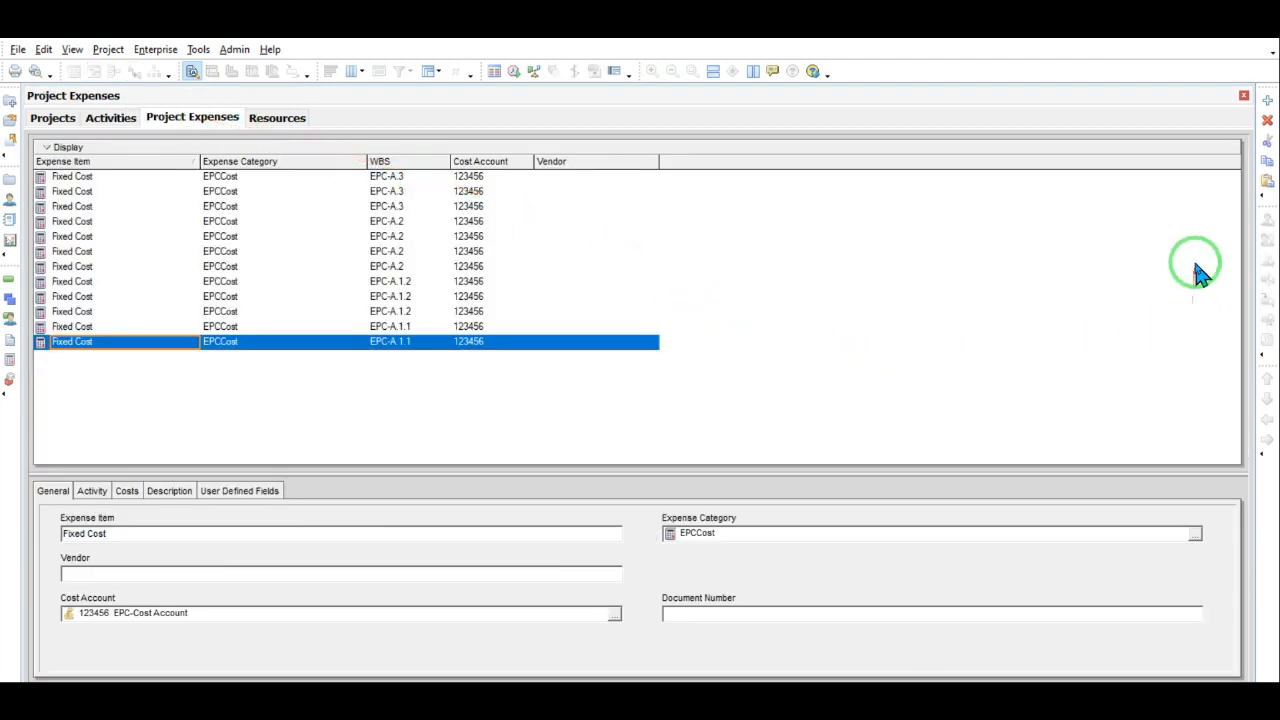
left_click(1266, 101)
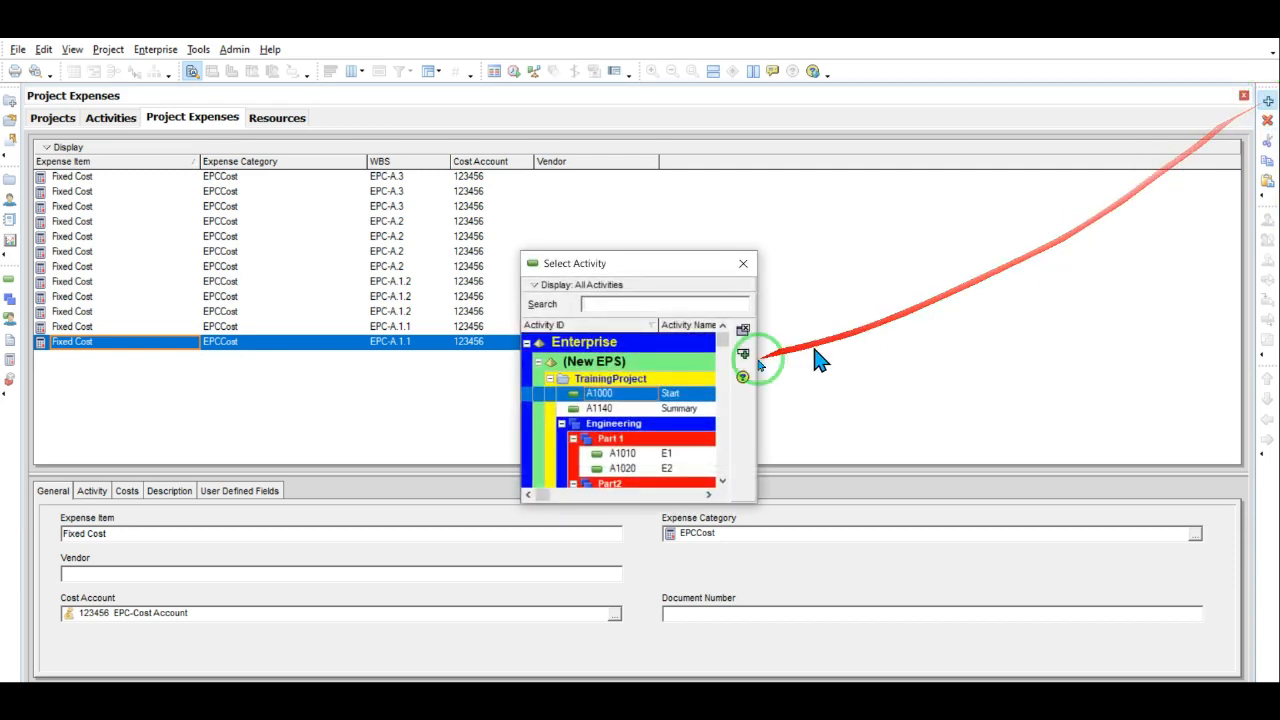
left_click_drag(690, 263, 770, 189)
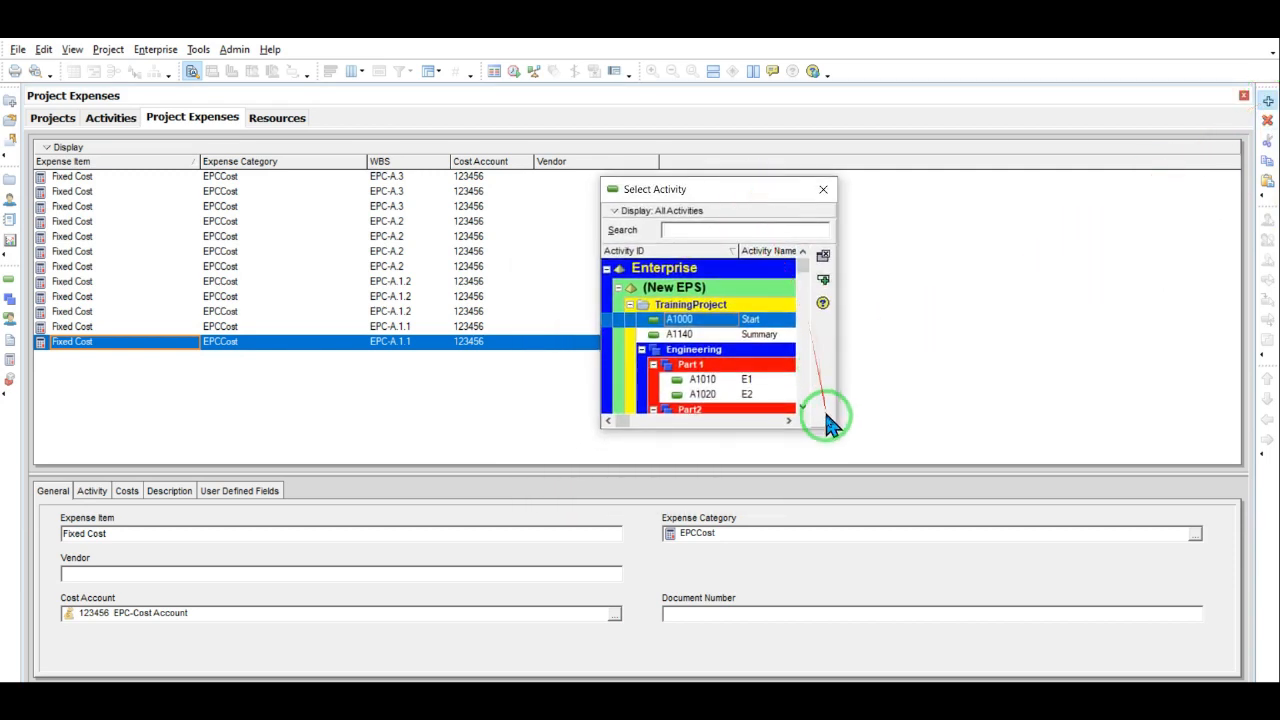
left_click_drag(831, 428, 968, 476)
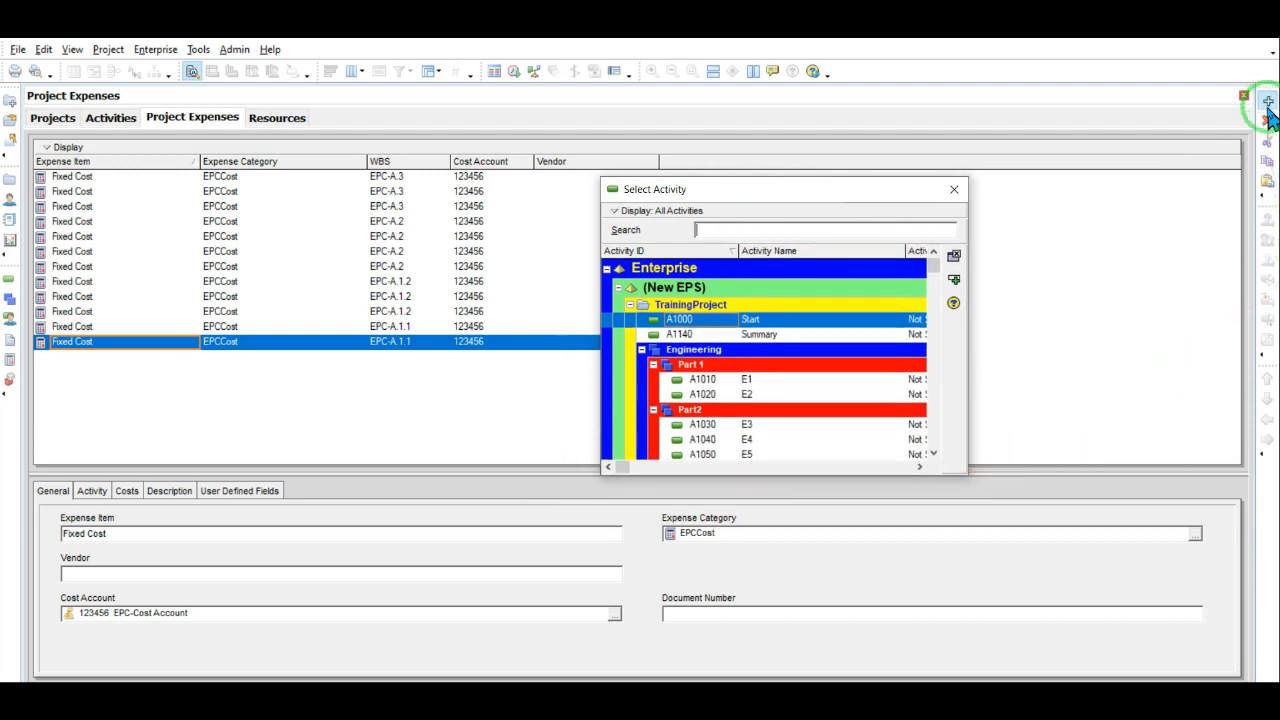
double_click(757, 340)
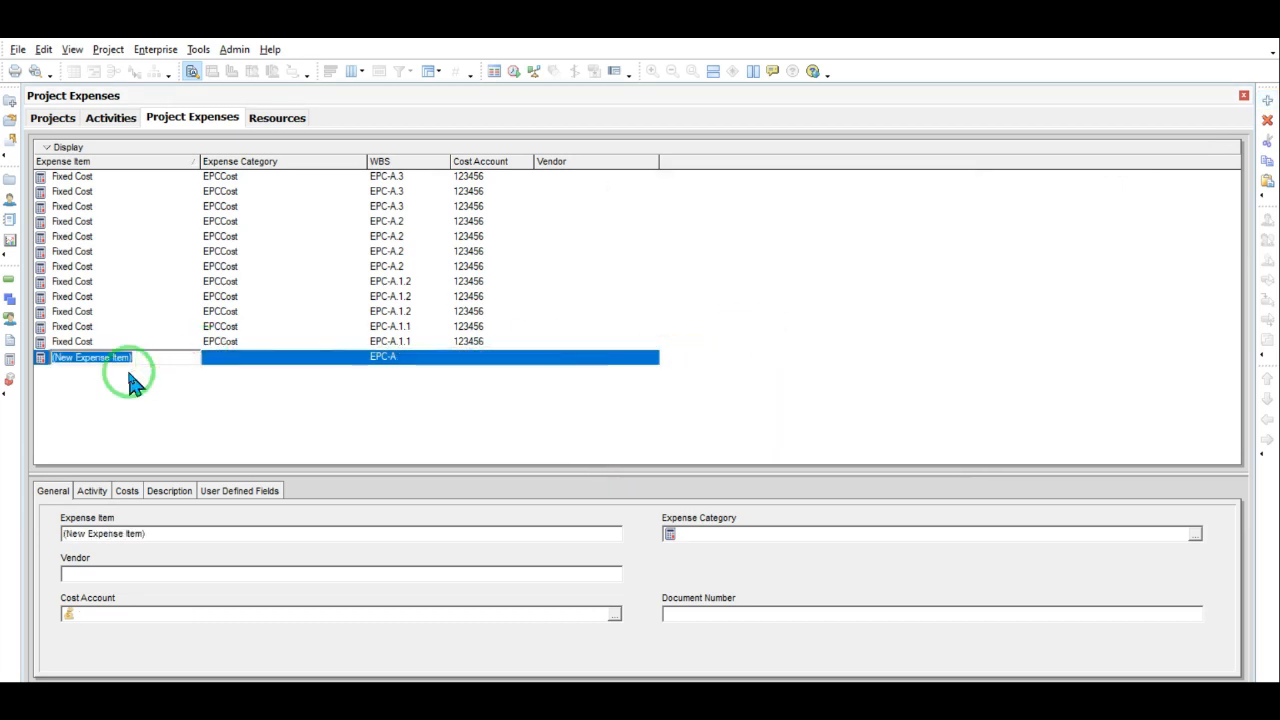
type("Over")
type("head")
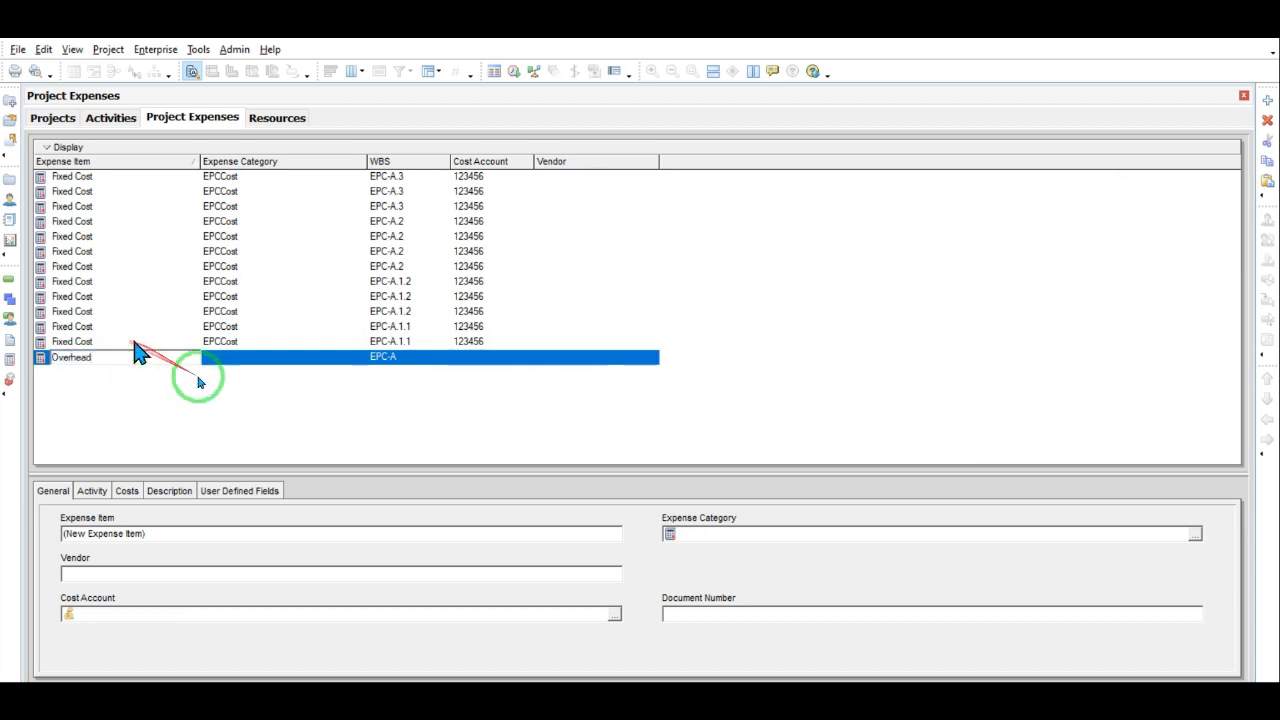
left_click(341, 434)
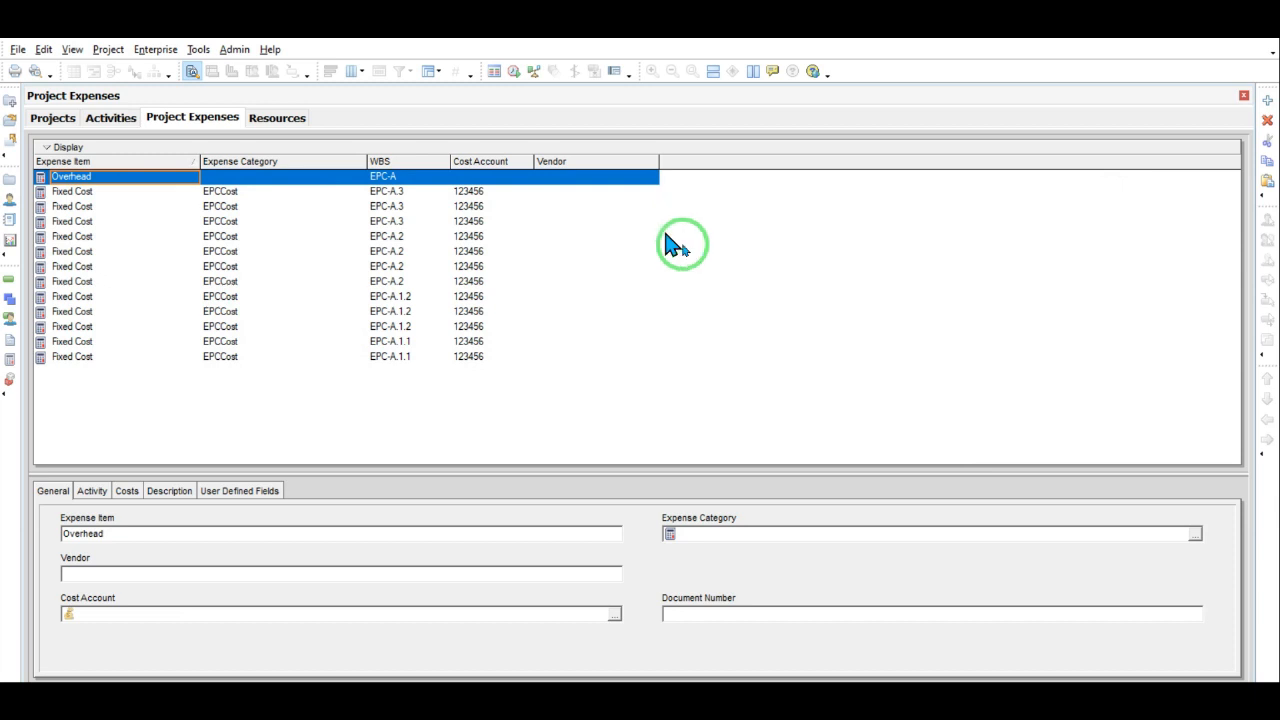
- Set the Overhead expense's budgeted units to 40 and its price per unit to 30000
left_click(126, 490)
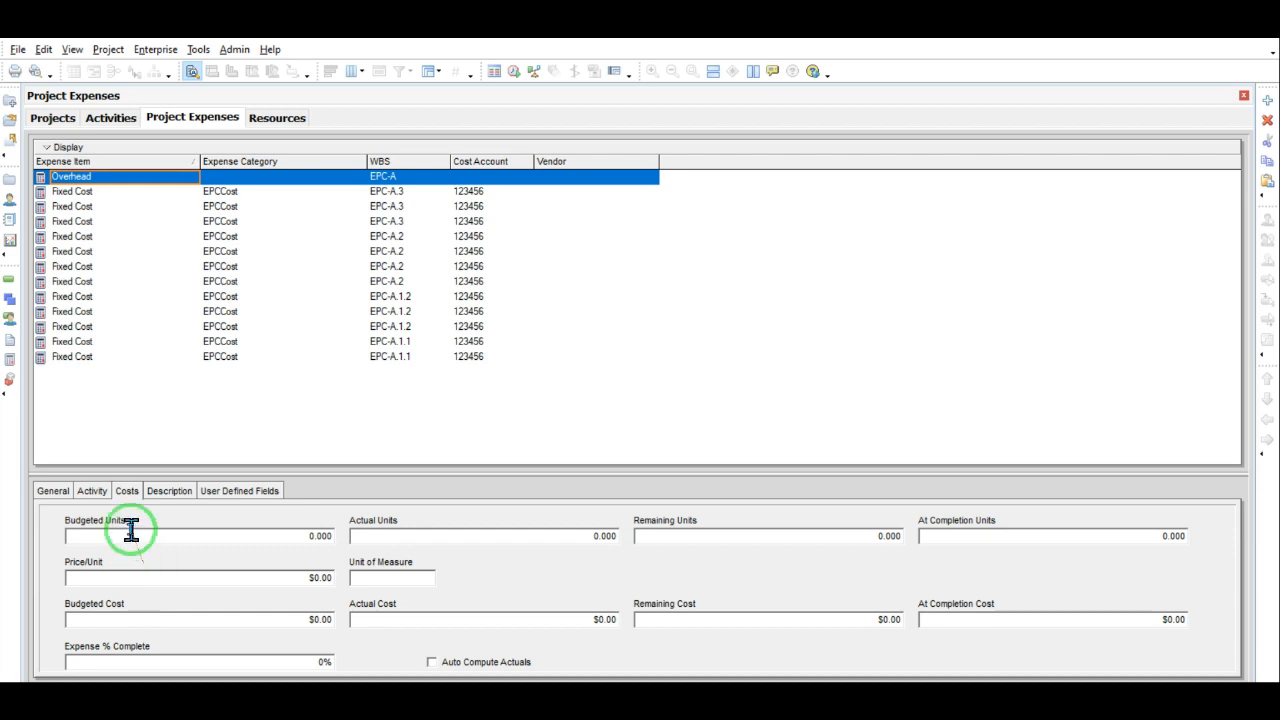
left_click(110, 118)
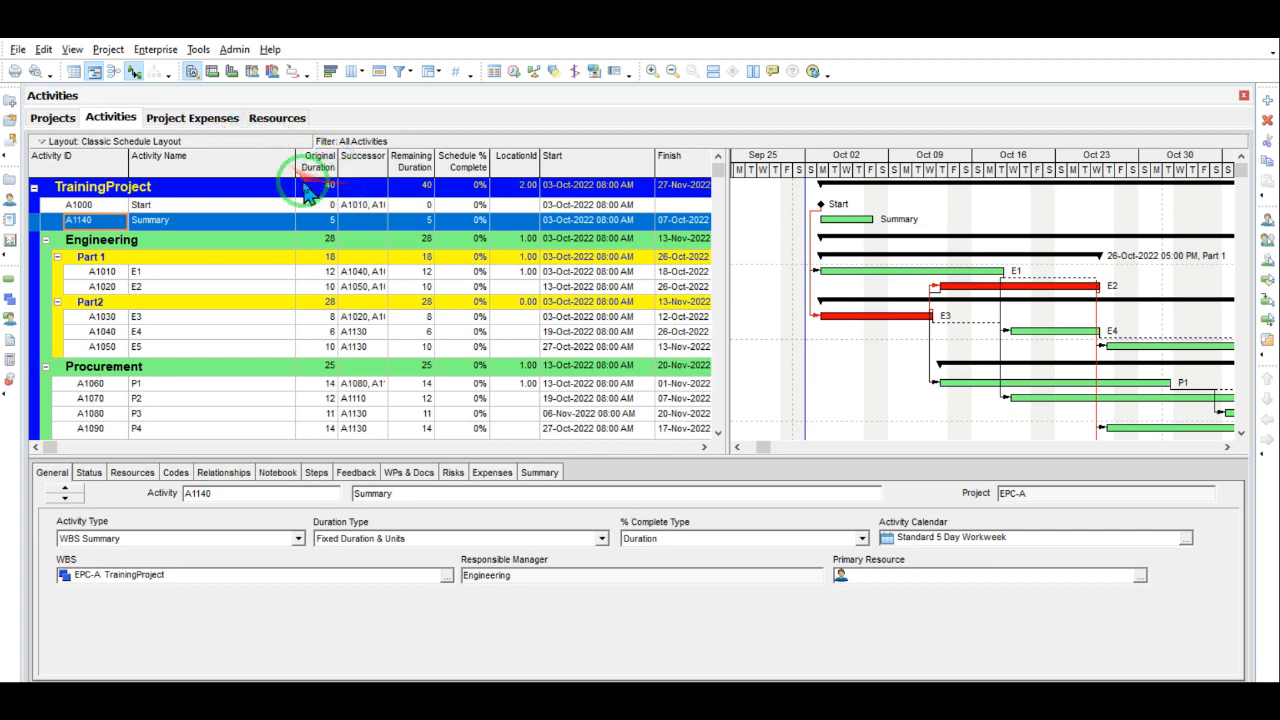
left_click(210, 118)
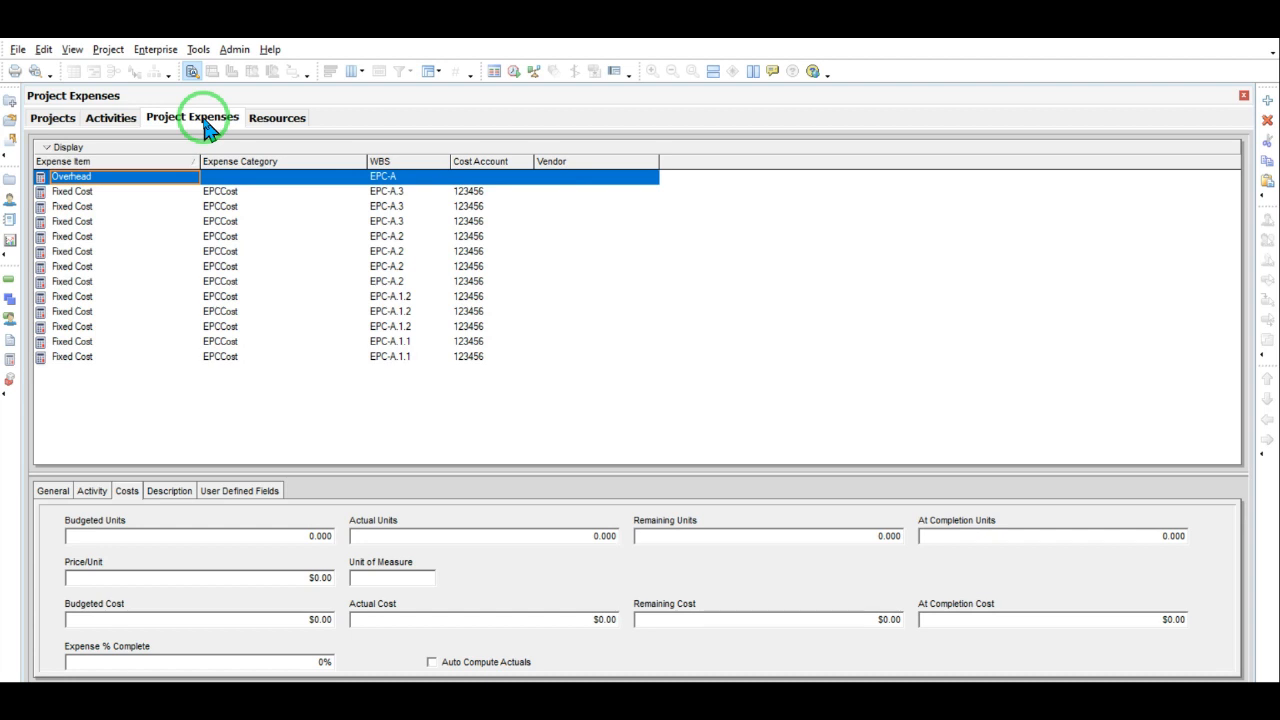
left_click(306, 537)
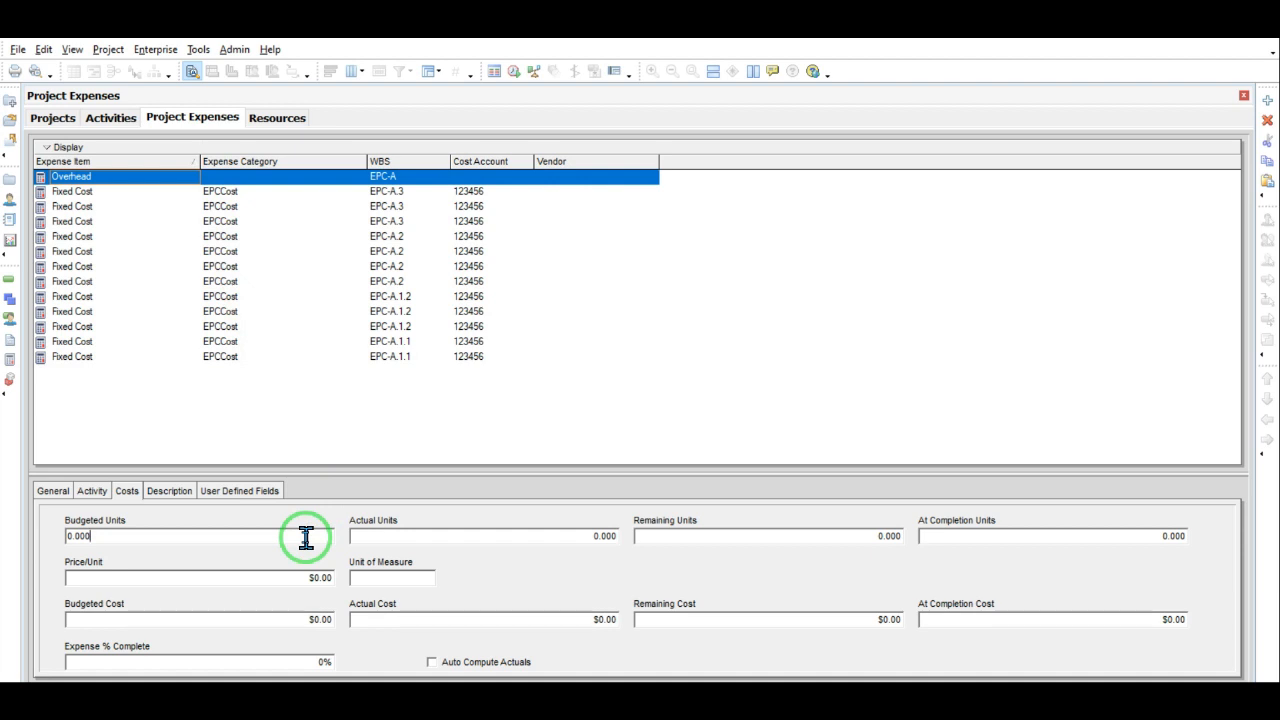
left_click_drag(306, 537, 60, 545)
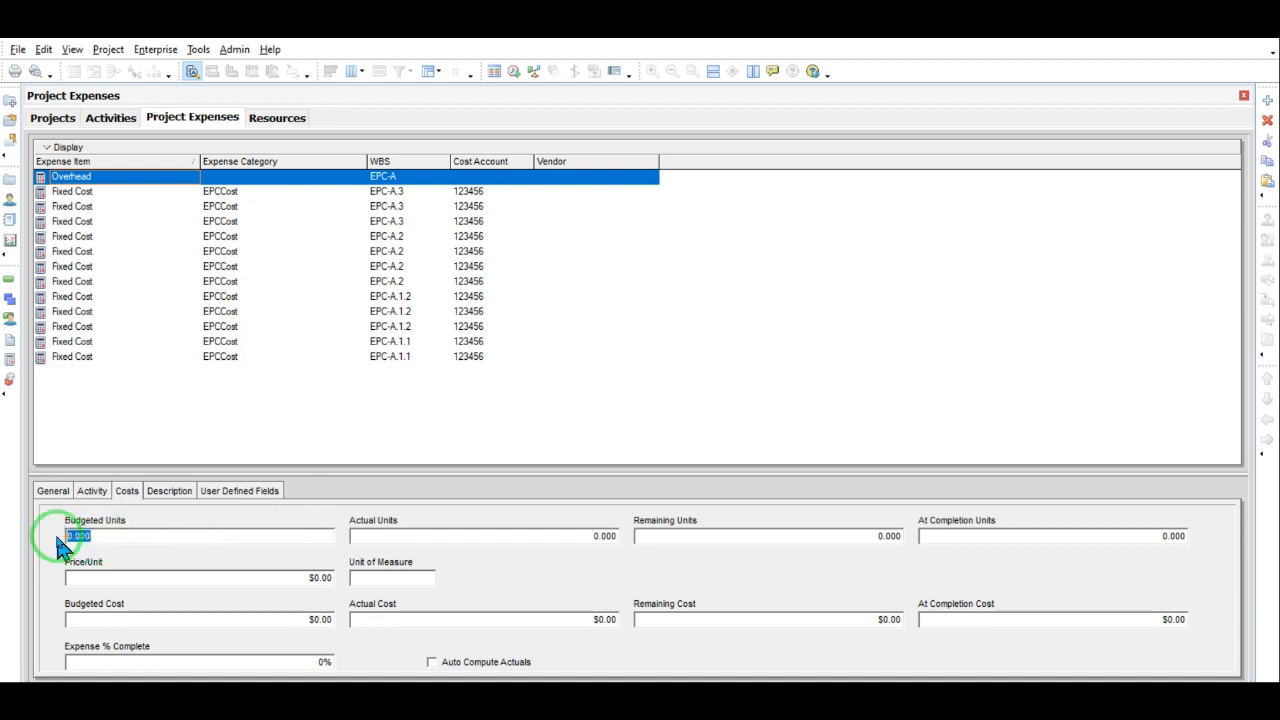
type("40")
left_click(133, 578)
left_click_drag(131, 578, 62, 585)
type("30000")
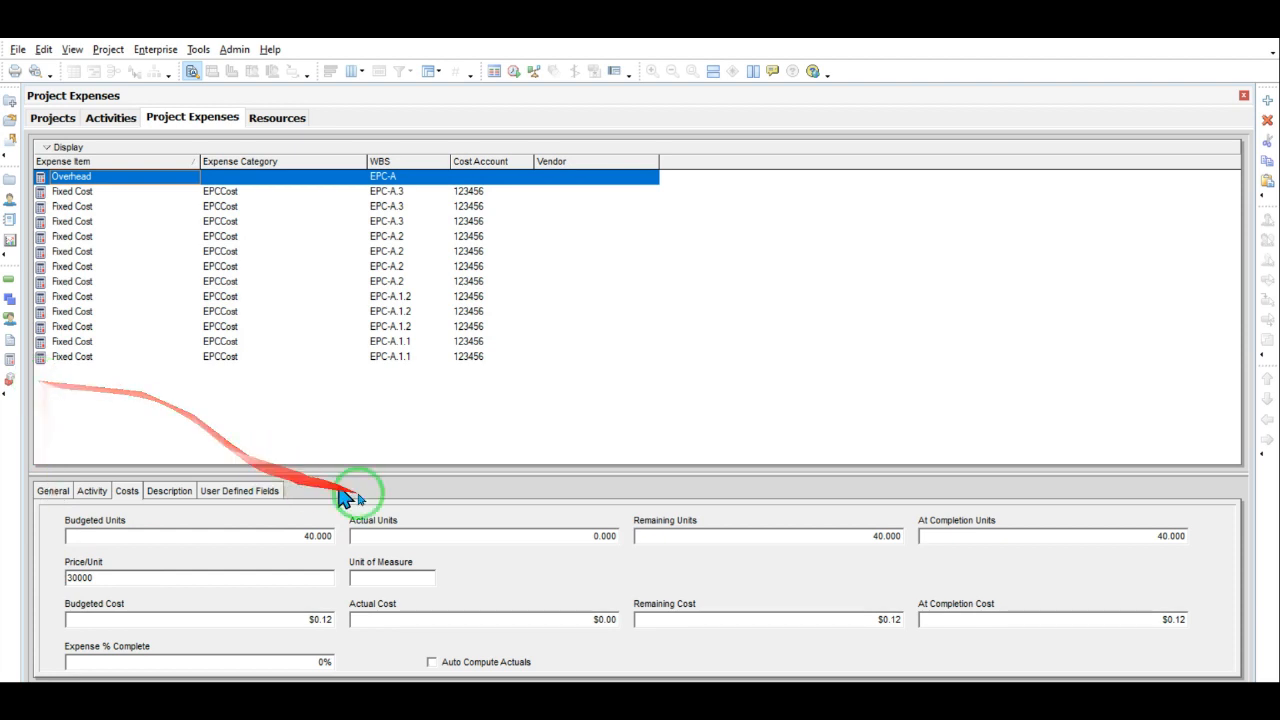
left_click(291, 615)
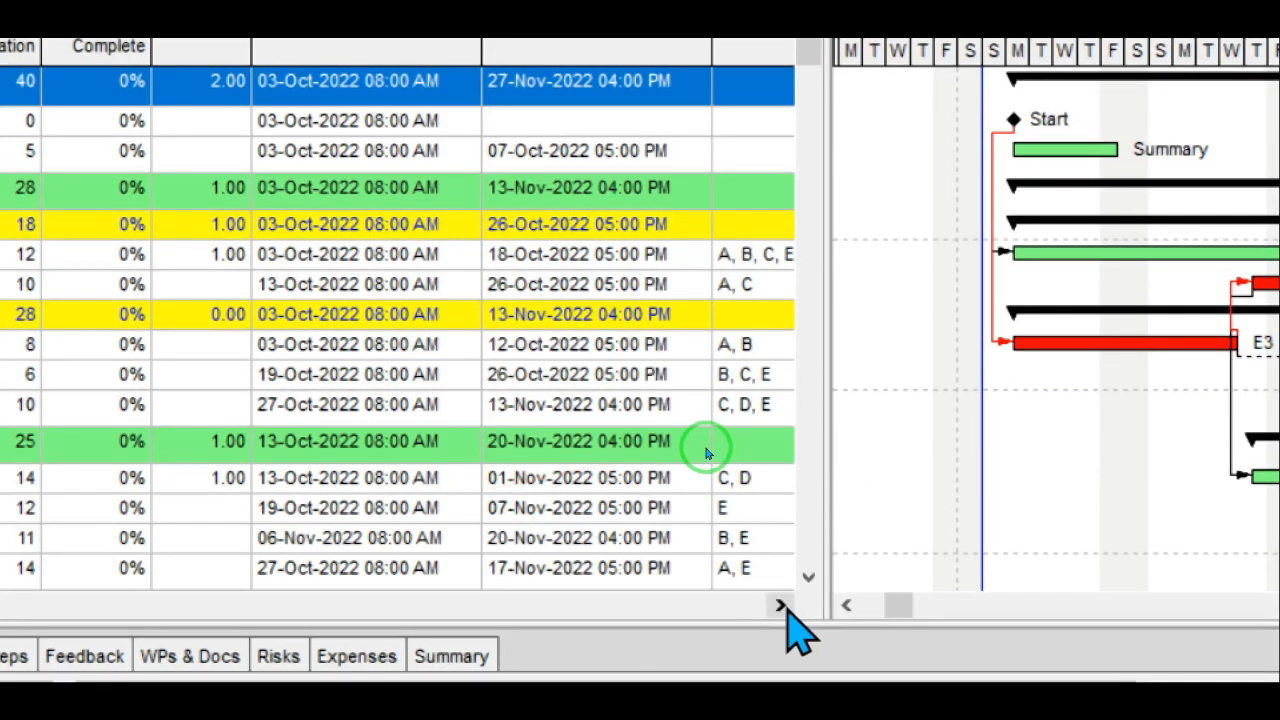
- Check the Budgeted Total Cost of TrainingProject and its activities in the activity table
left_click(780, 606)
left_click(780, 606)
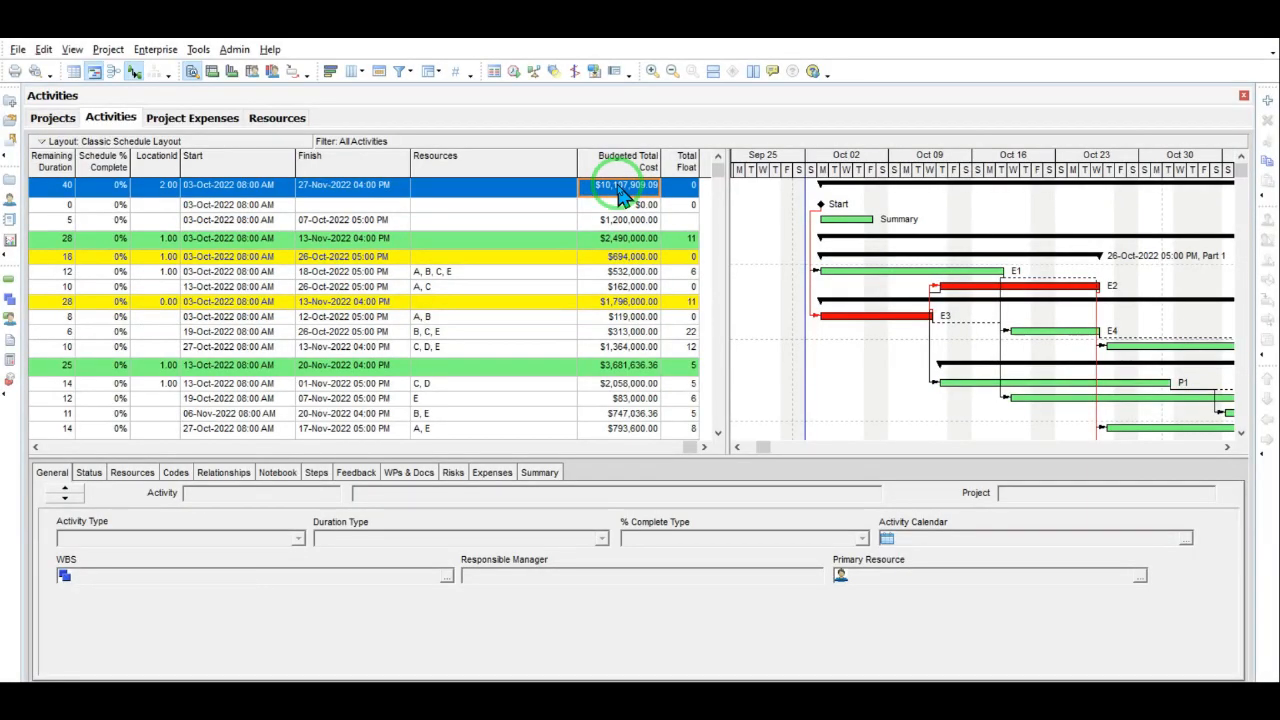
- Add a project expense named Budget to the Summary activity A1140 and open its cost details
left_click(224, 124)
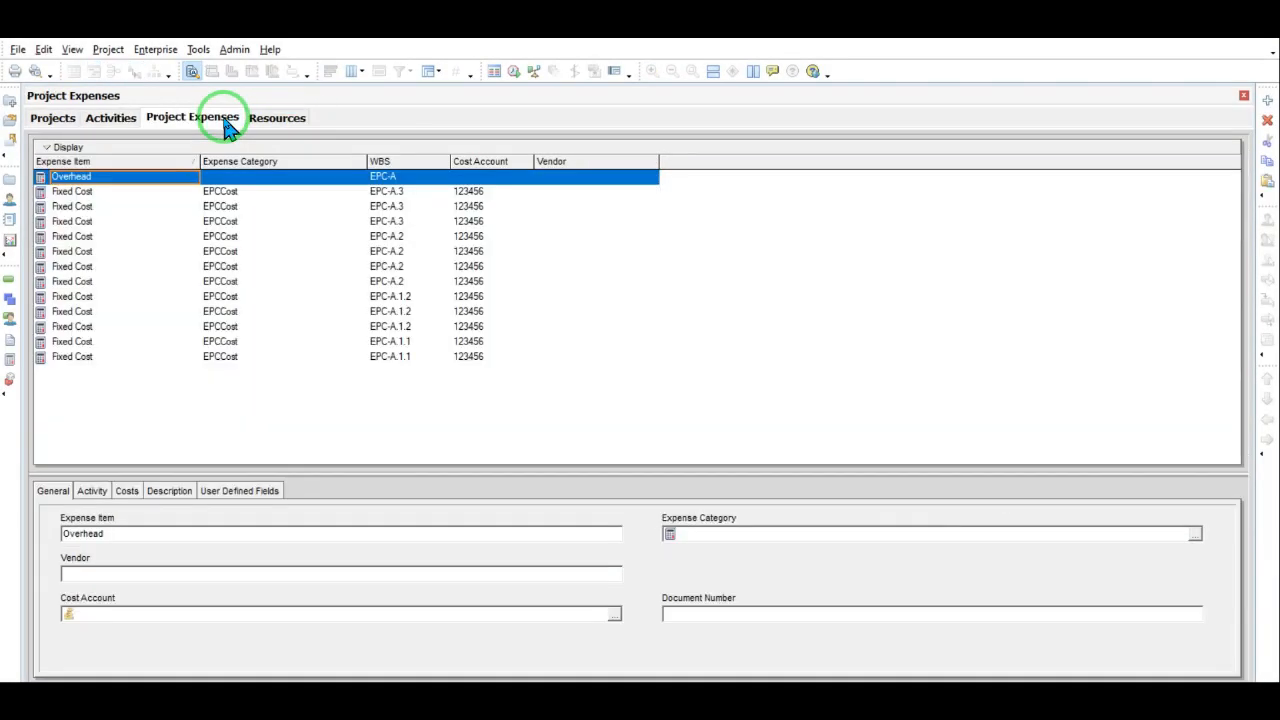
left_click(1265, 100)
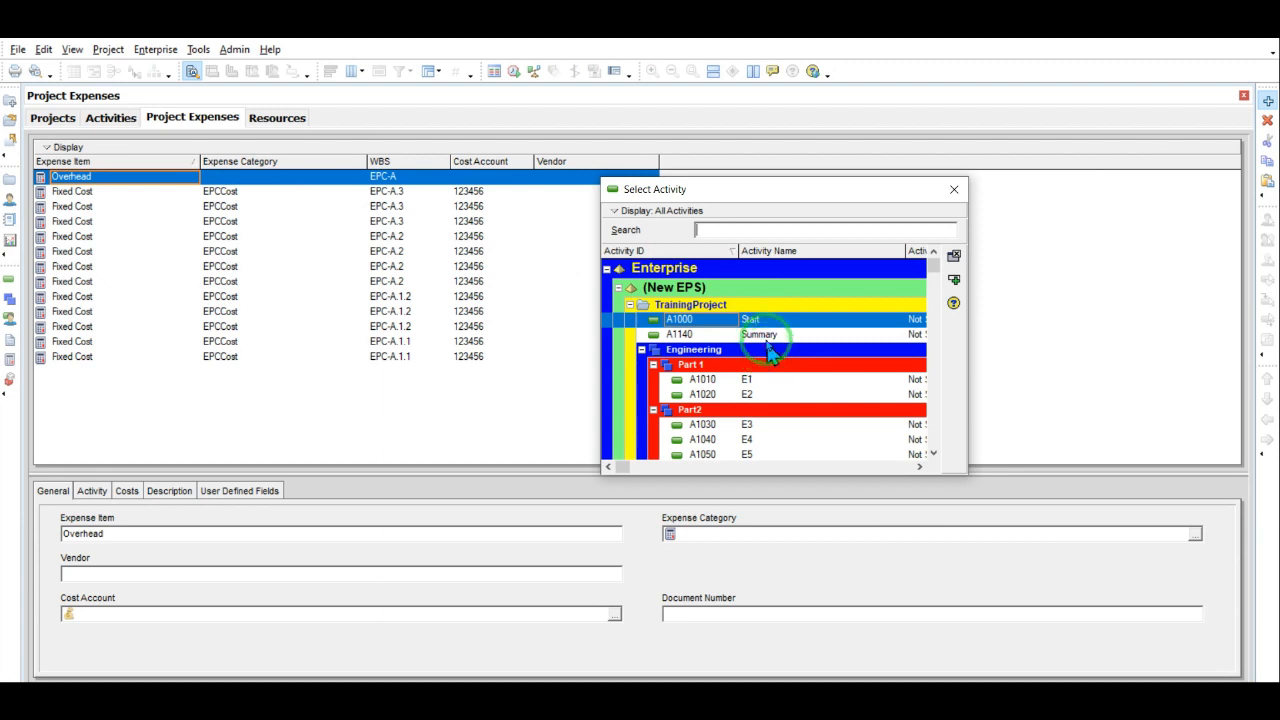
left_click(769, 337)
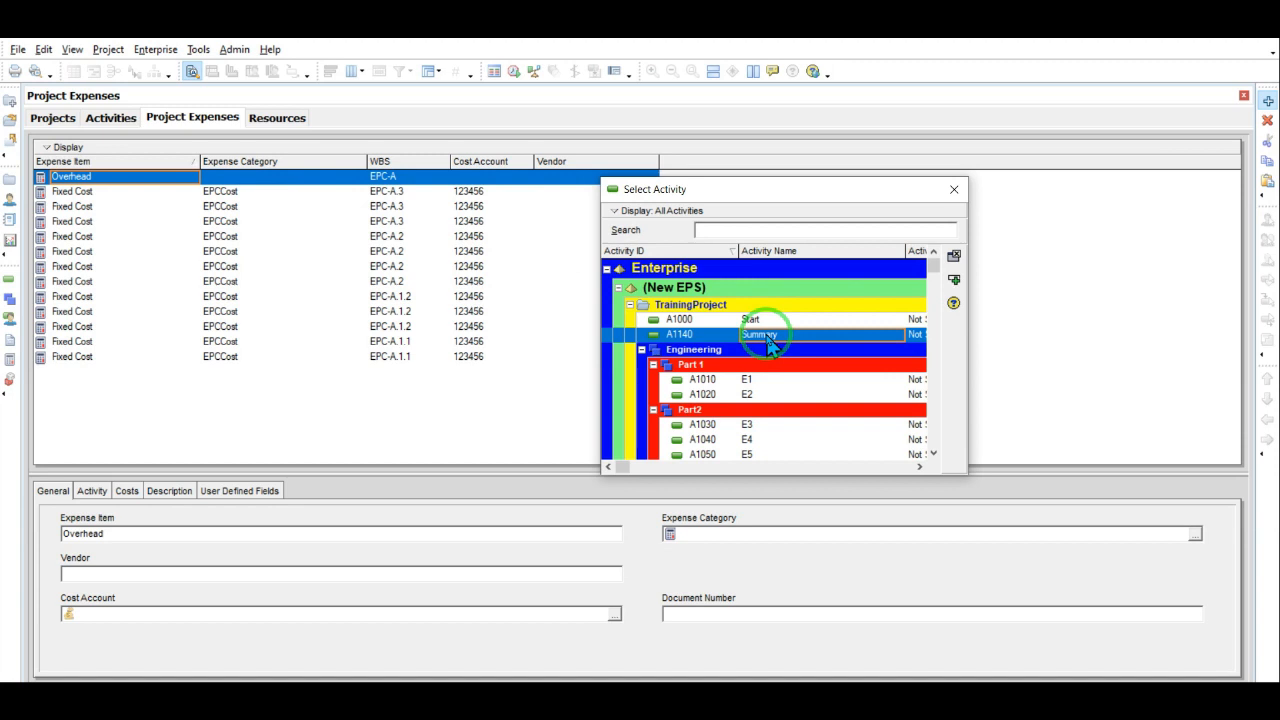
double_click(769, 337)
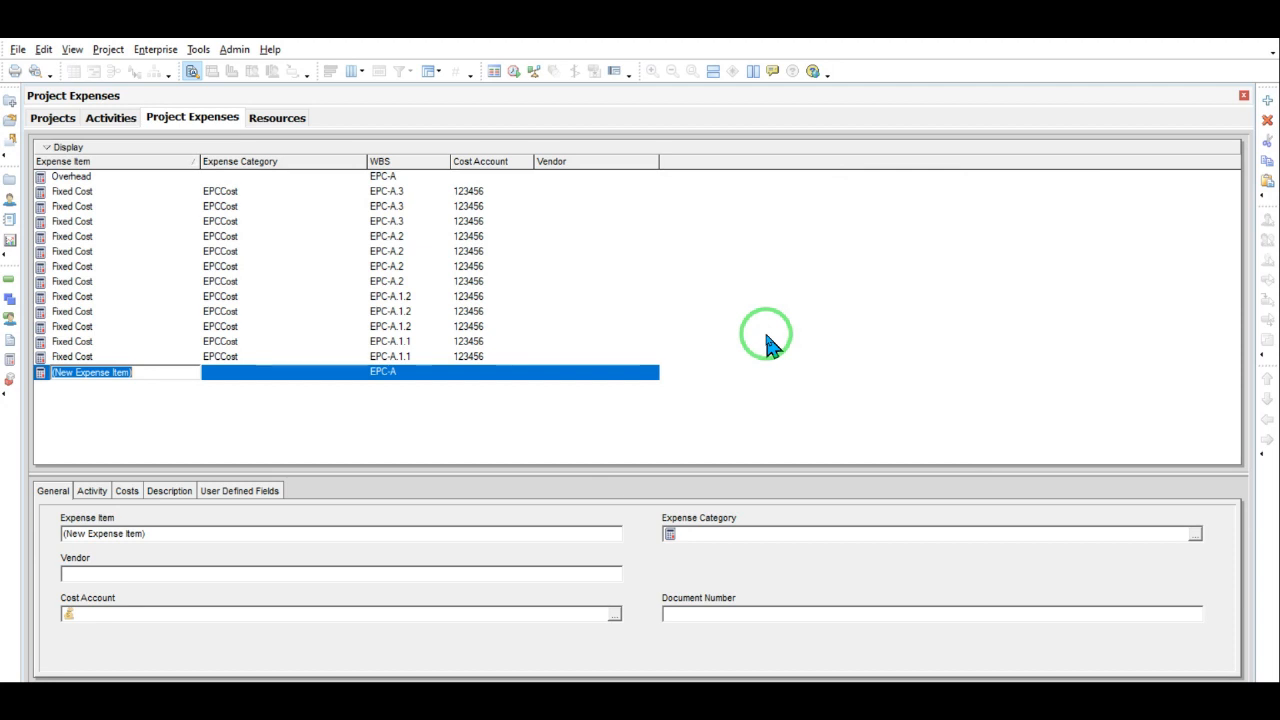
type("Budget")
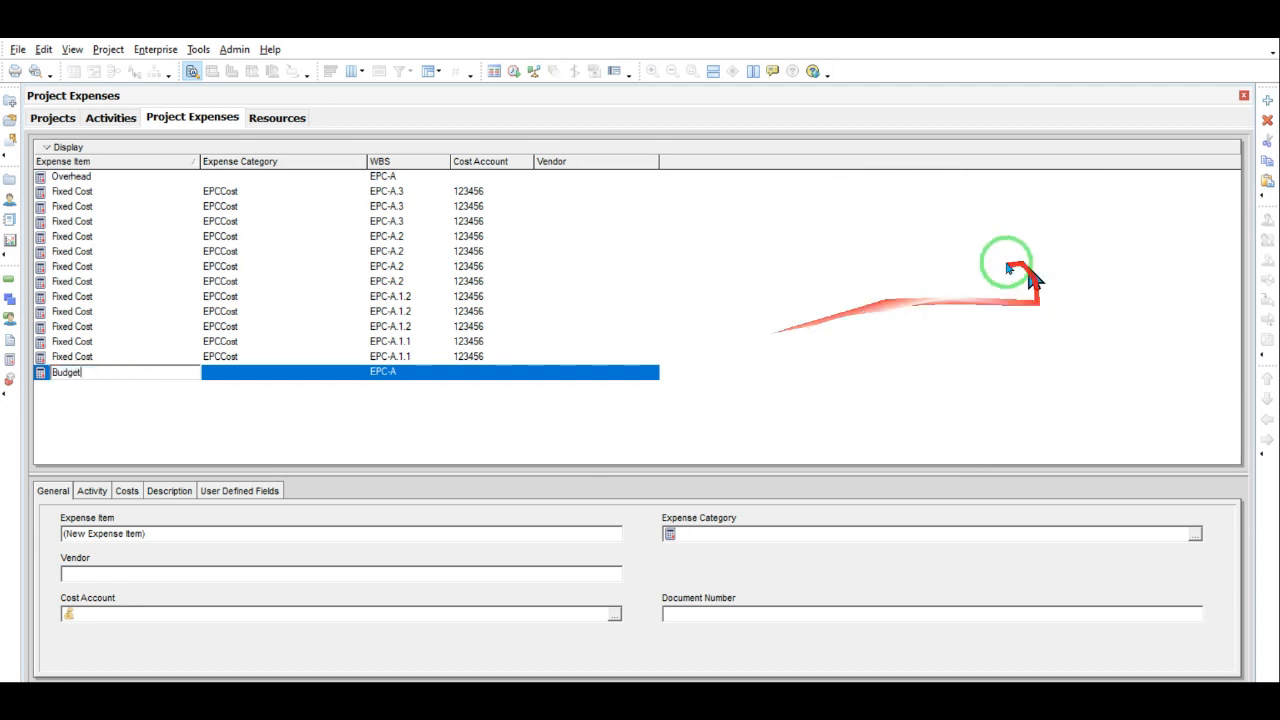
left_click(918, 337)
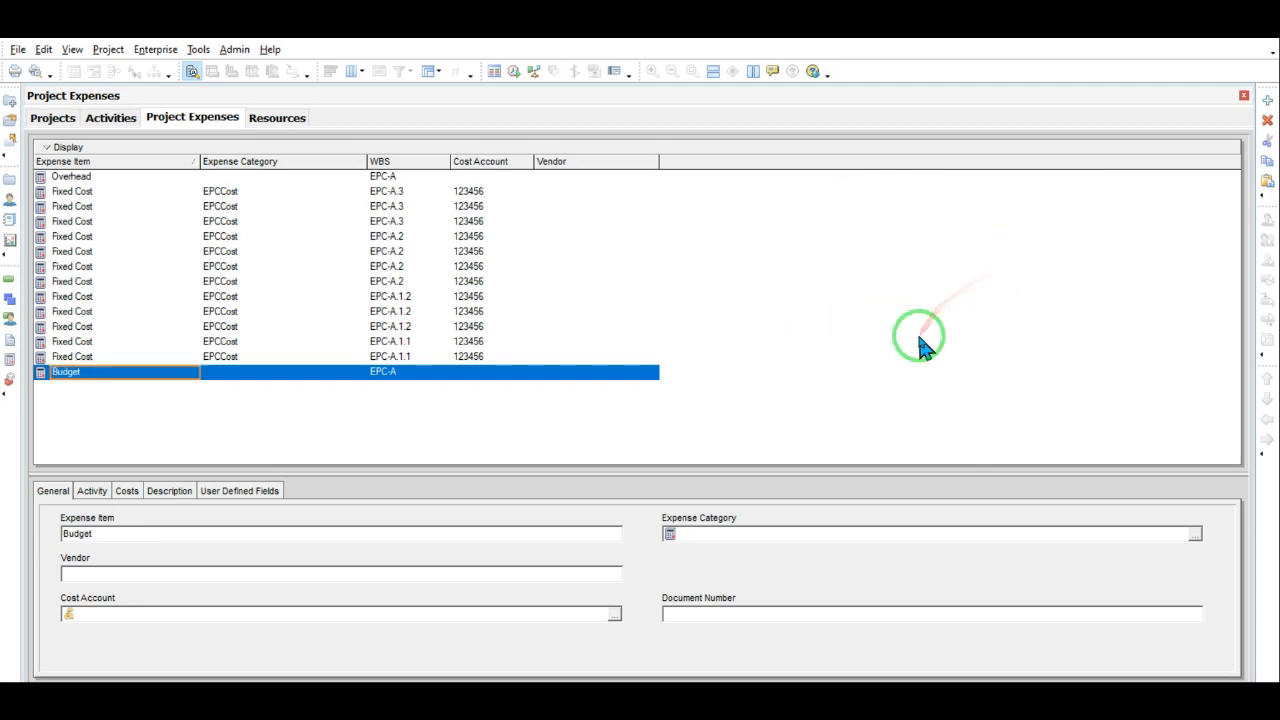
left_click(124, 491)
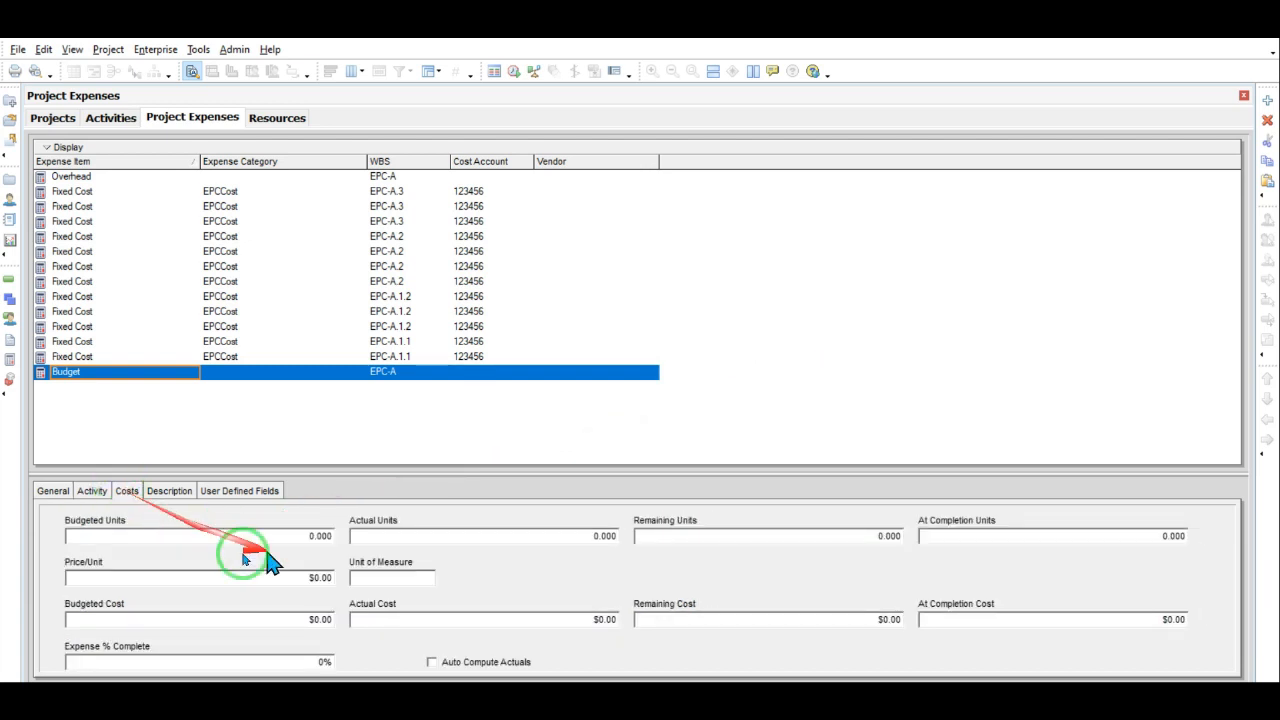